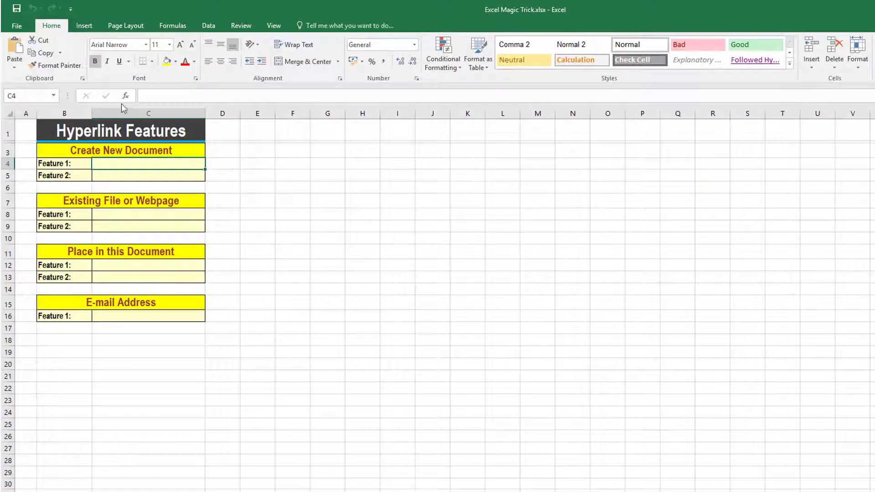
Open the Insert Hyperlink dialog for C4 from the Insert ribbon, then cancel it.
{"action": "left_click", "coordinate": [95, 29]}
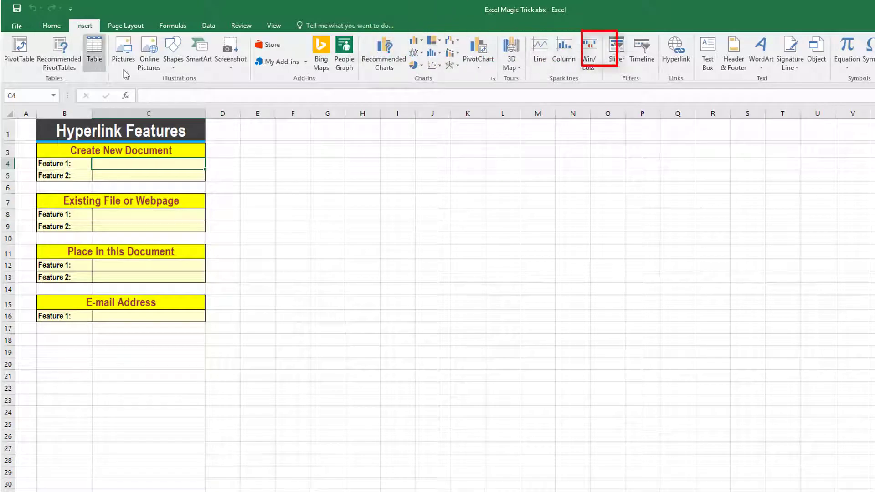
{"action": "left_click", "coordinate": [680, 50]}
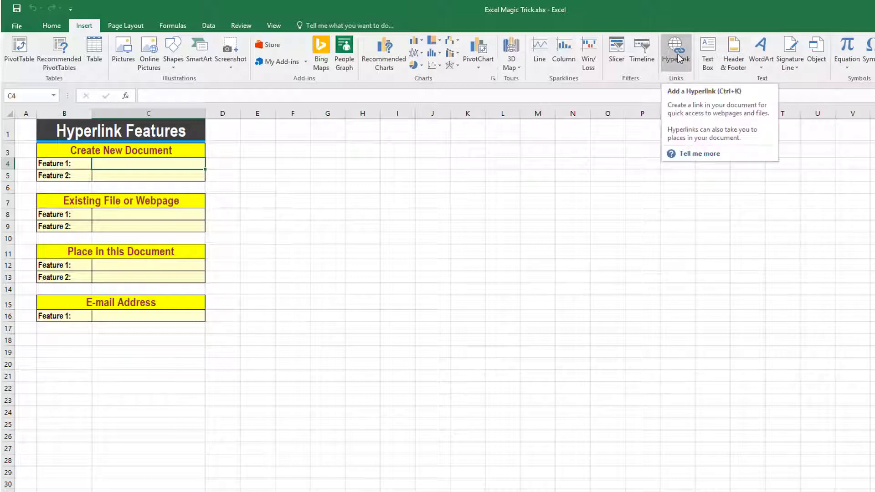
{"action": "left_click", "coordinate": [676, 50]}
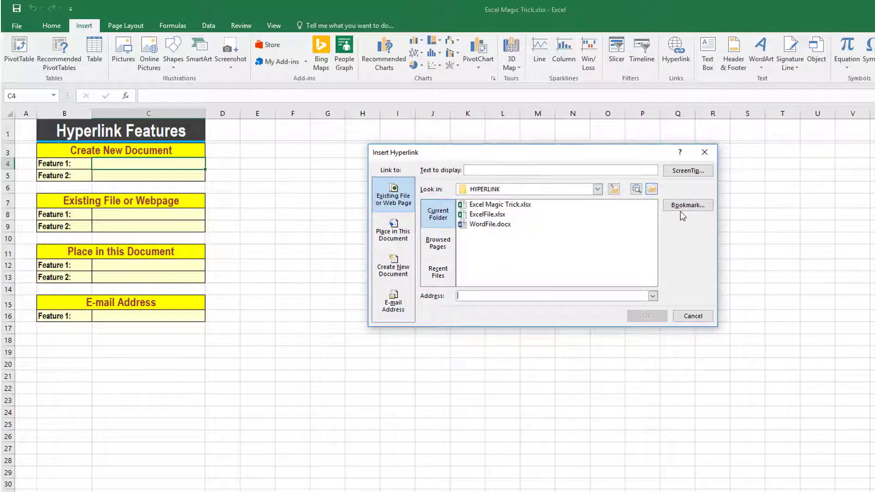
{"action": "left_click", "coordinate": [694, 316]}
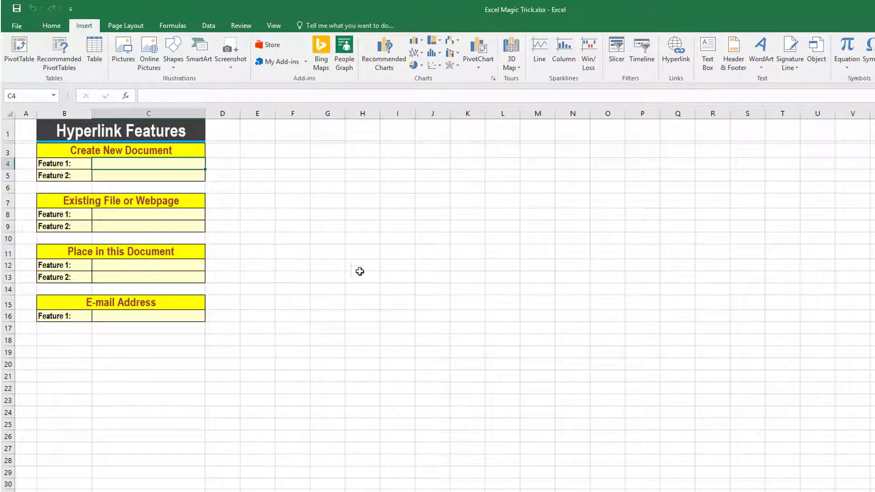
Reopen C4's hyperlink dialog from its shortcut menu, cancel, then bring it back with Ctrl+K.
{"action": "right_click", "coordinate": [186, 163]}
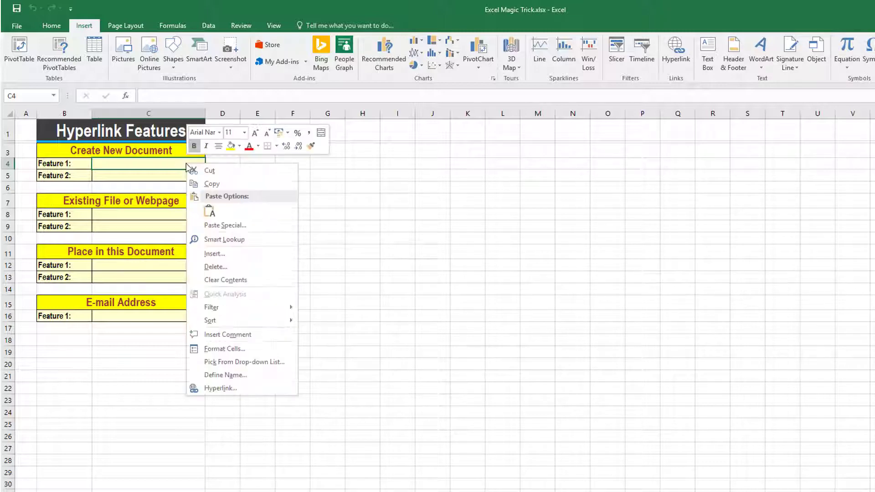
{"action": "left_click", "coordinate": [243, 388]}
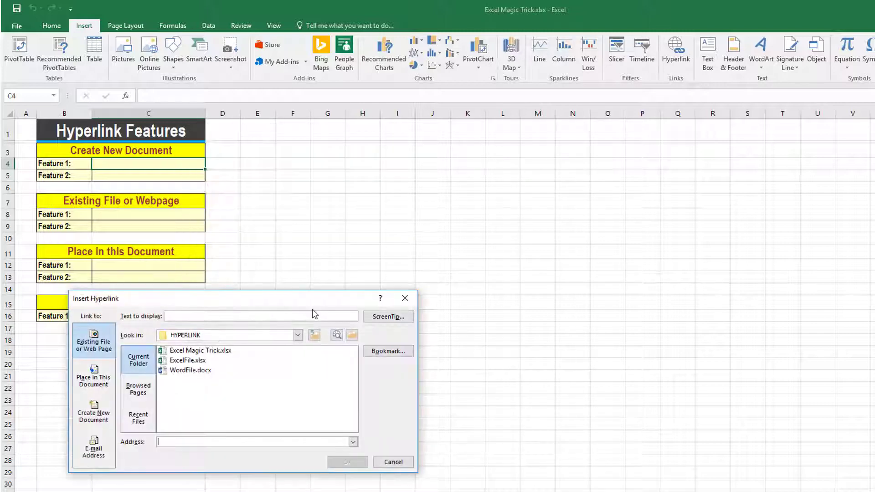
{"action": "mouse_move", "coordinate": [306, 292]}
{"action": "left_mouse_down"}
{"action": "mouse_move", "coordinate": [472, 165]}
{"action": "mouse_move", "coordinate": [471, 151]}
{"action": "left_mouse_up"}
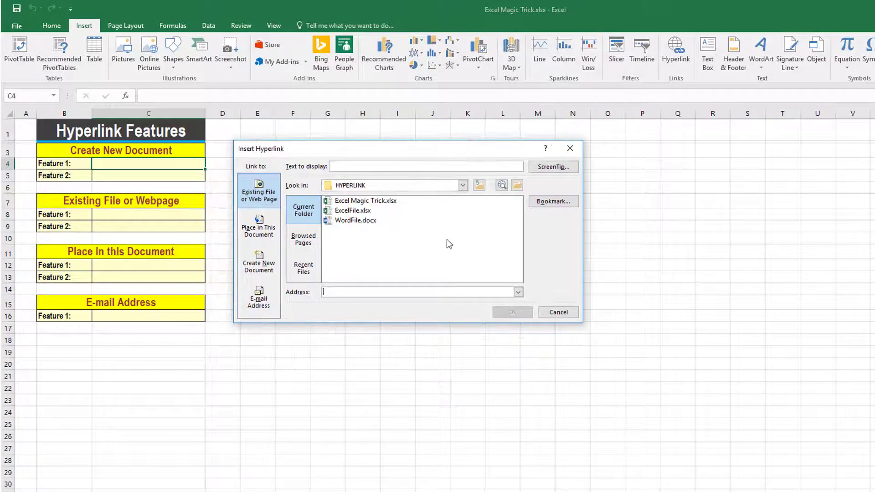
{"action": "left_click", "coordinate": [563, 314]}
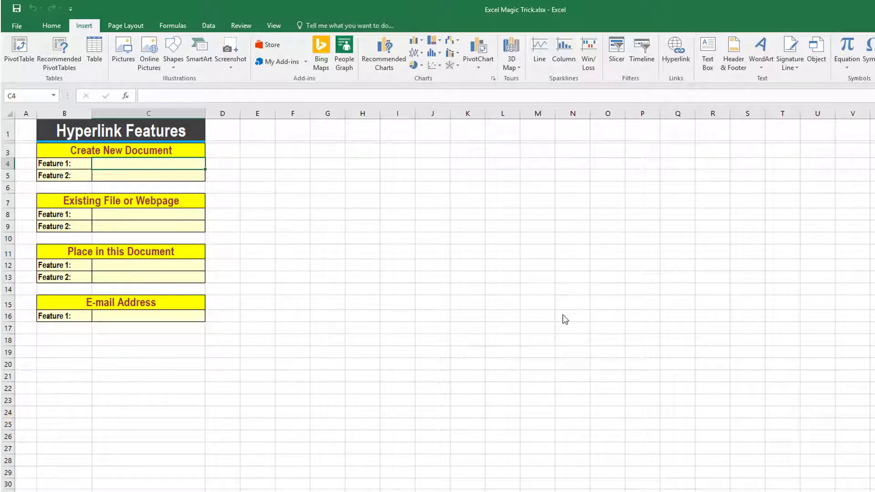
{"action": "key", "text": "ctrl+k"}
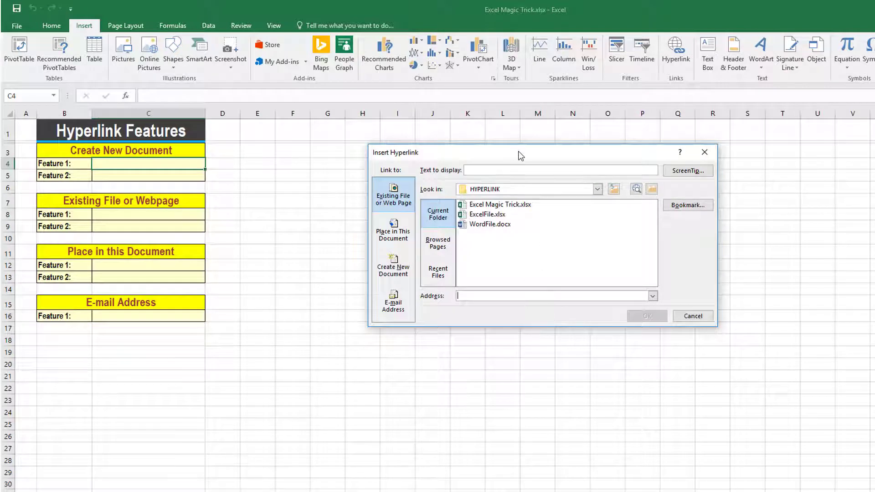
Point C4's link at a new document named 'Sample File1' with display text SP1.
{"action": "left_click_drag", "start_coordinate": [519, 152], "coordinate": [396, 138]}
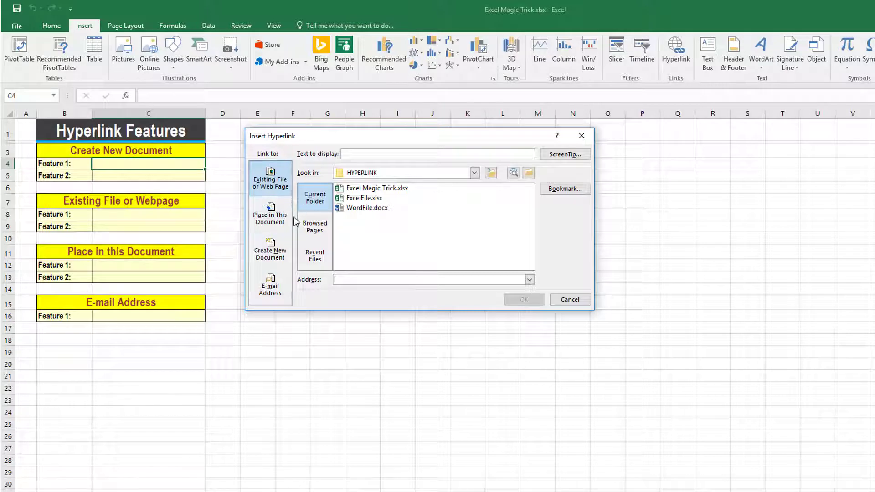
{"action": "left_click", "coordinate": [281, 253]}
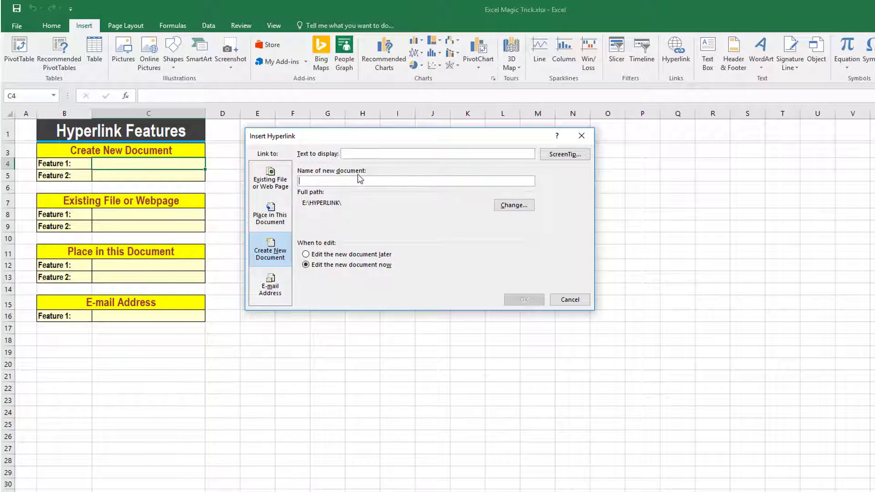
{"action": "left_click", "coordinate": [308, 184]}
{"action": "type", "text": "Sample File1"}
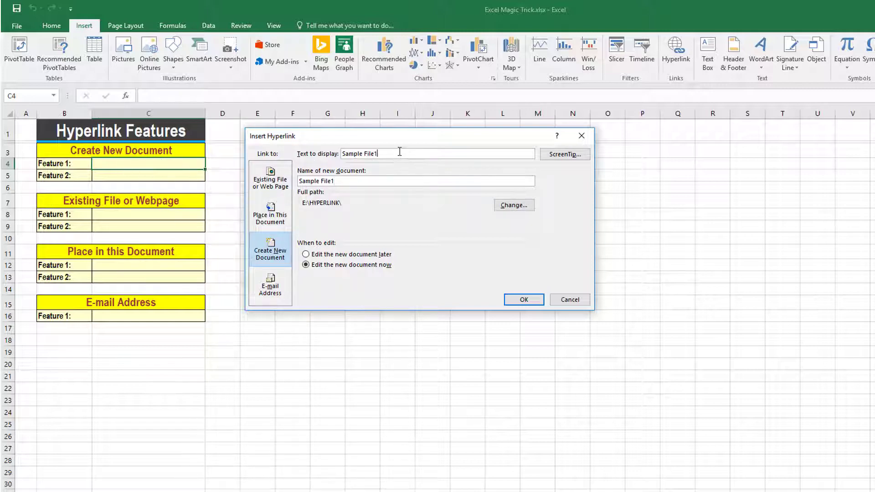
{"action": "left_click_drag", "start_coordinate": [399, 152], "coordinate": [315, 163]}
{"action": "type", "text": "SP1"}
{"action": "left_click", "coordinate": [513, 206]}
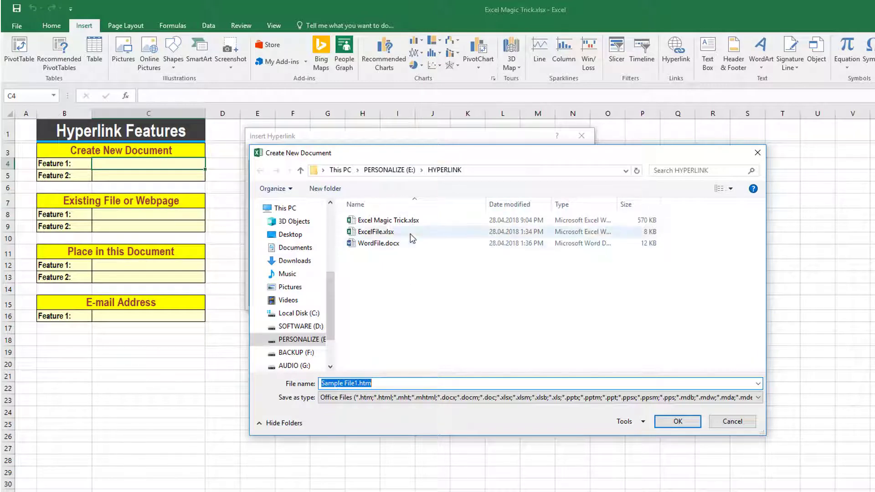
{"action": "left_click", "coordinate": [733, 422]}
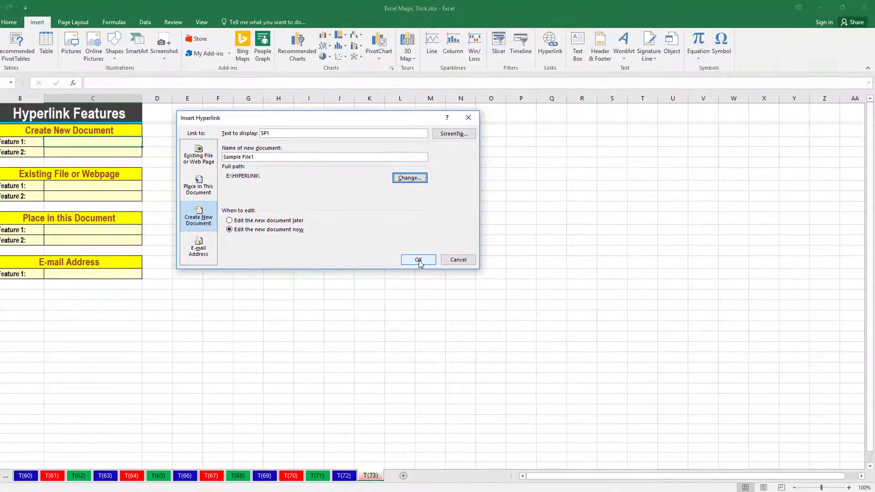
Confirm the SP1 link to create Sample File1.xlsx, then maximize and close that new workbook.
{"action": "left_click", "coordinate": [419, 260]}
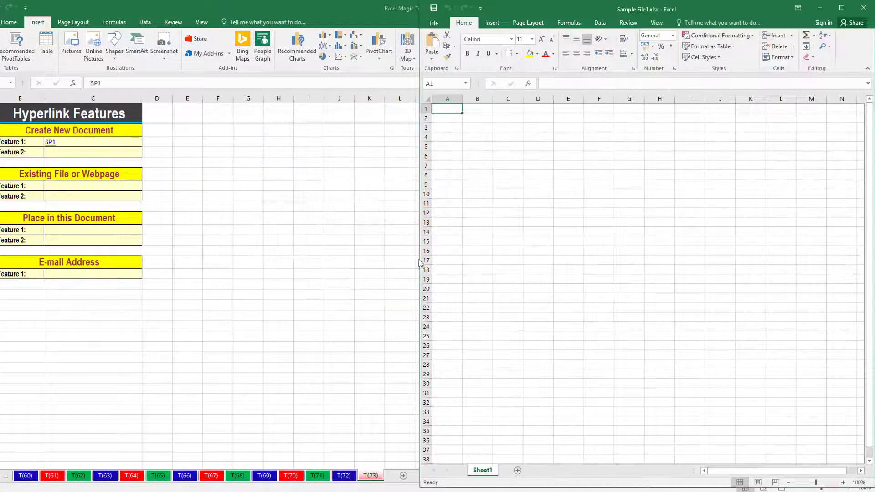
{"action": "left_click", "coordinate": [841, 7]}
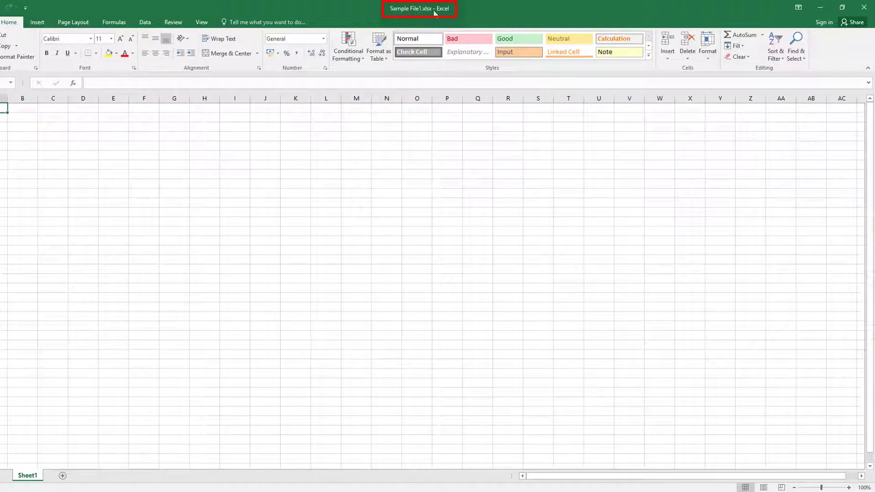
{"action": "left_click", "coordinate": [865, 9]}
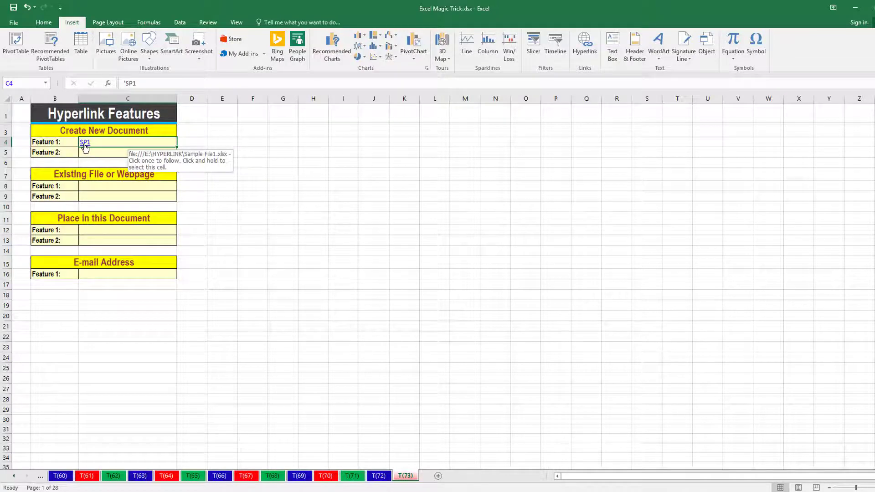
Start a new-document link in C5 named 'Sample File2' with display text SP2.
{"action": "left_click", "coordinate": [118, 152]}
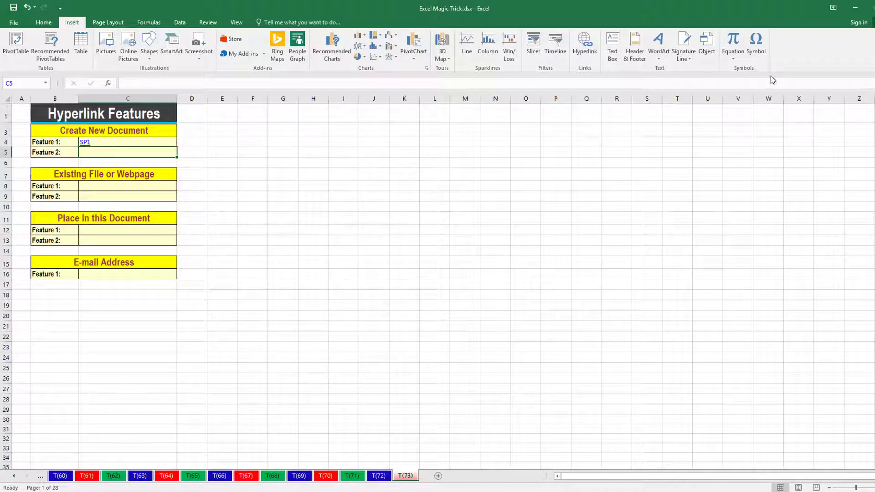
{"action": "left_click", "coordinate": [585, 43]}
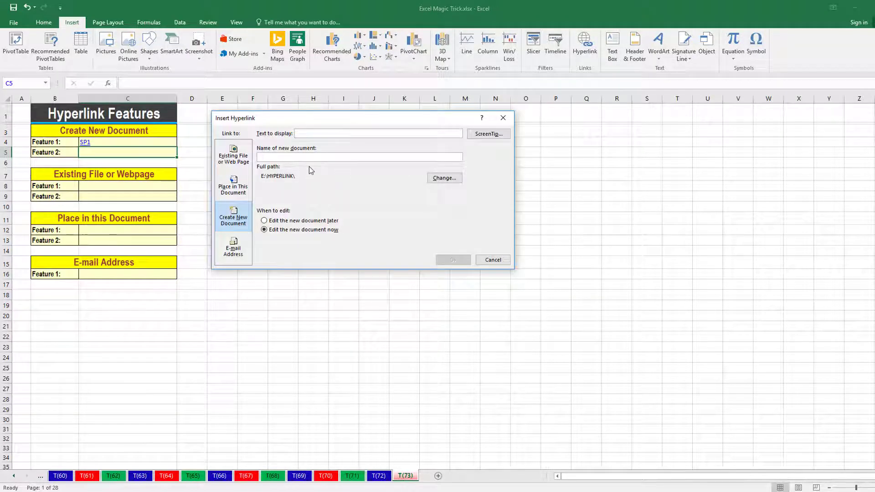
{"action": "type", "text": "Sample File2"}
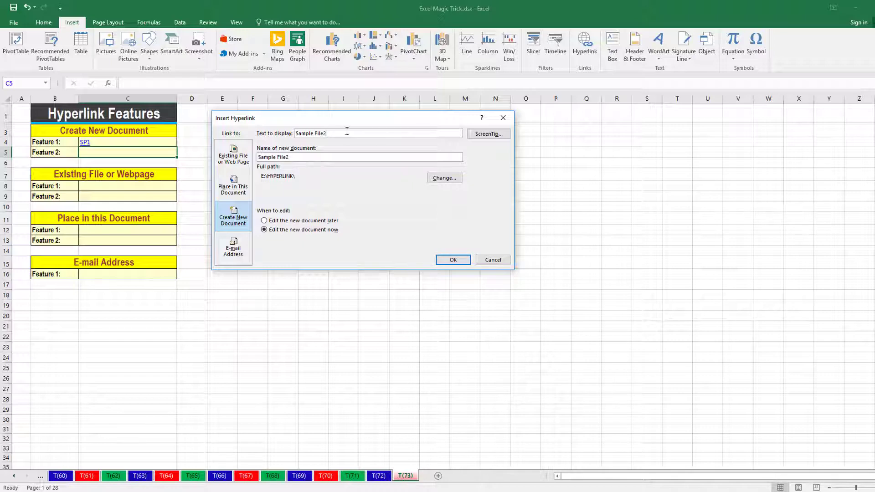
{"action": "left_click_drag", "start_coordinate": [348, 133], "coordinate": [288, 137]}
{"action": "type", "text": "SP2"}
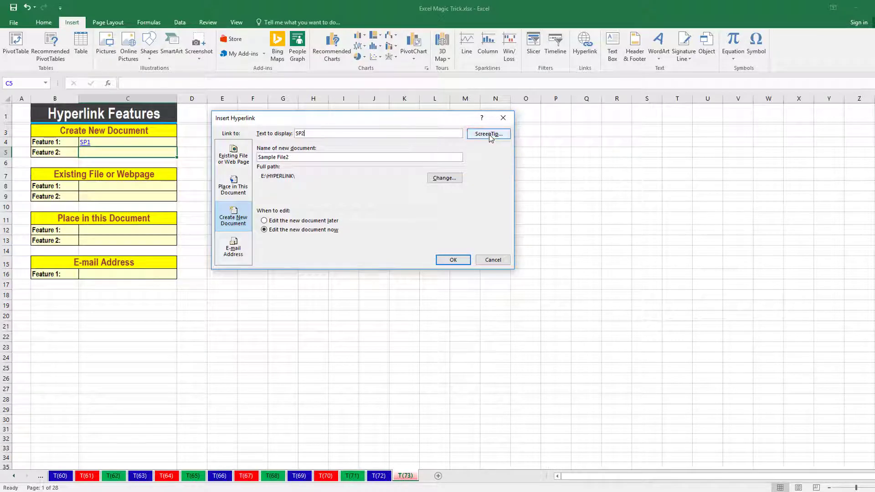
Add the ScreenTip 'This is my new document hyperlink', choose Edit later, and create the link.
{"action": "left_click", "coordinate": [490, 134]}
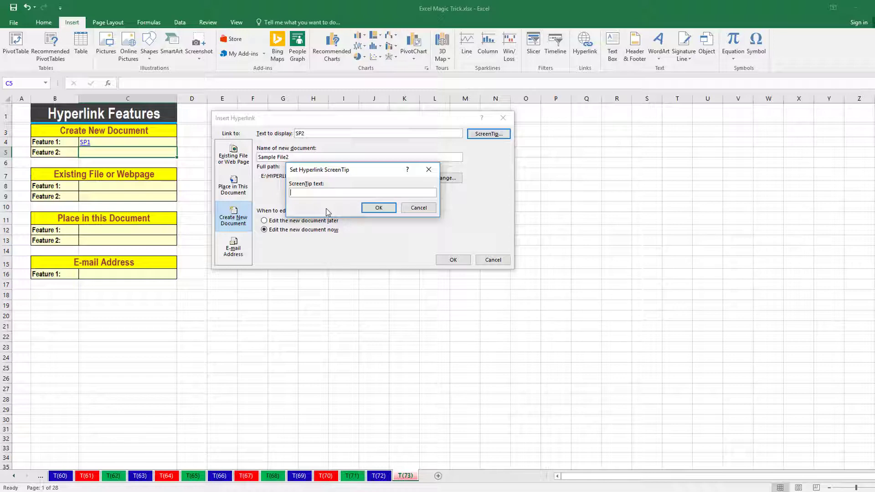
{"action": "type", "text": "This"}
{"action": "type", "text": " is my new document hyperlink"}
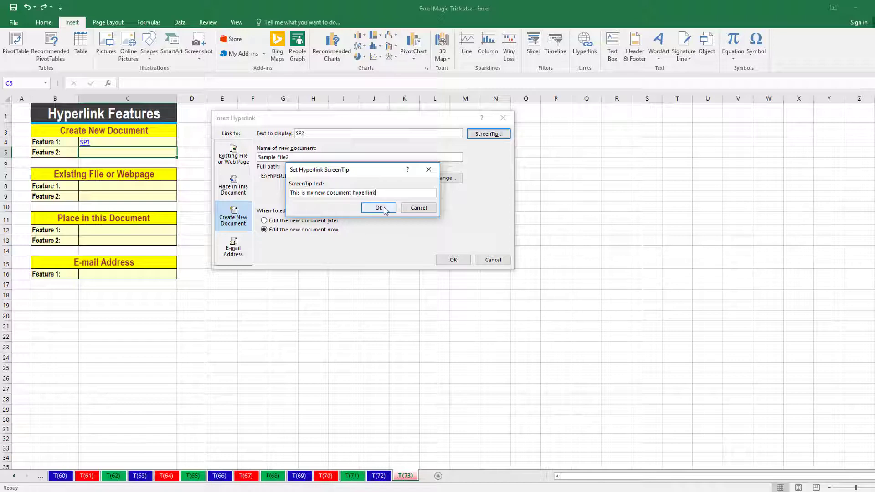
{"action": "left_click", "coordinate": [378, 208]}
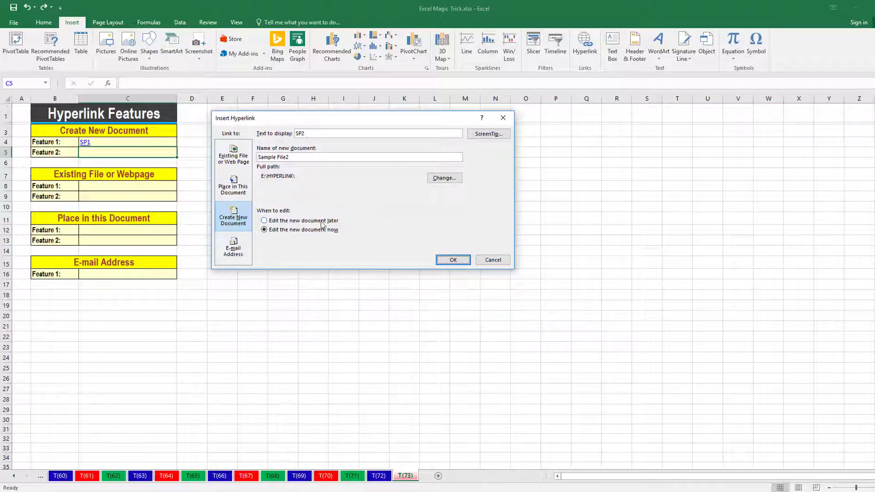
{"action": "left_click", "coordinate": [267, 222]}
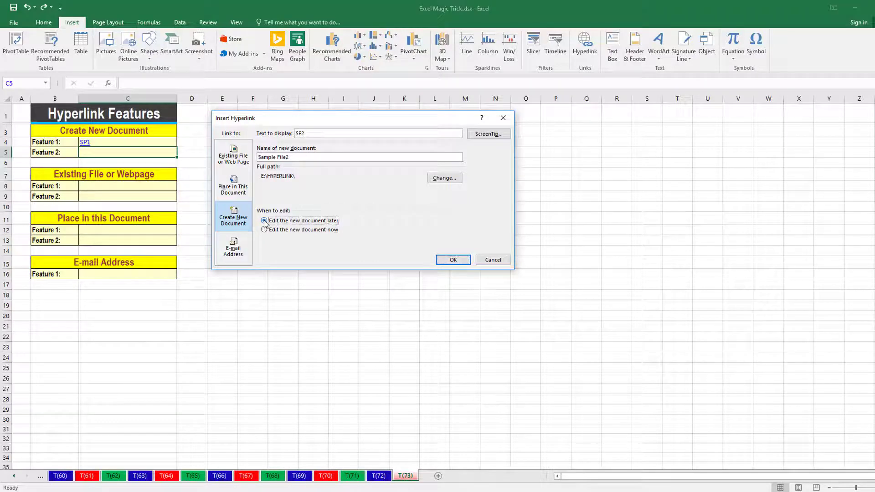
{"action": "left_click", "coordinate": [453, 261]}
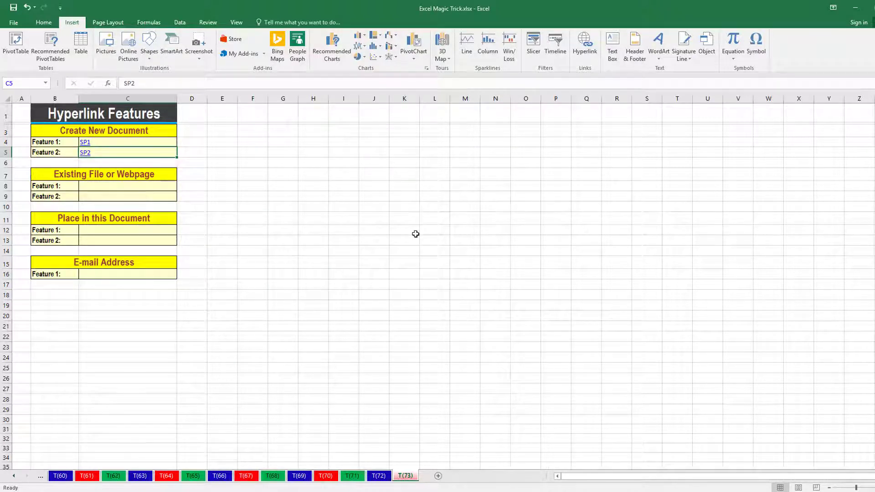
{"action": "left_click", "coordinate": [85, 153]}
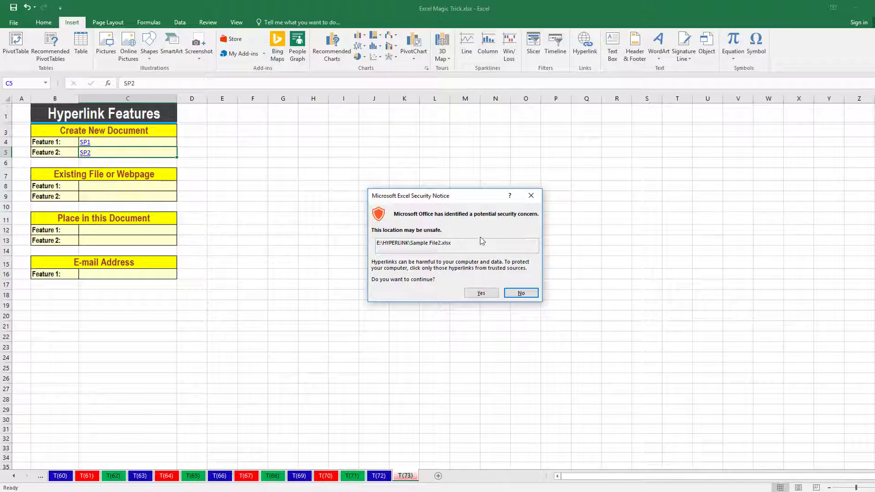
{"action": "left_click", "coordinate": [483, 294]}
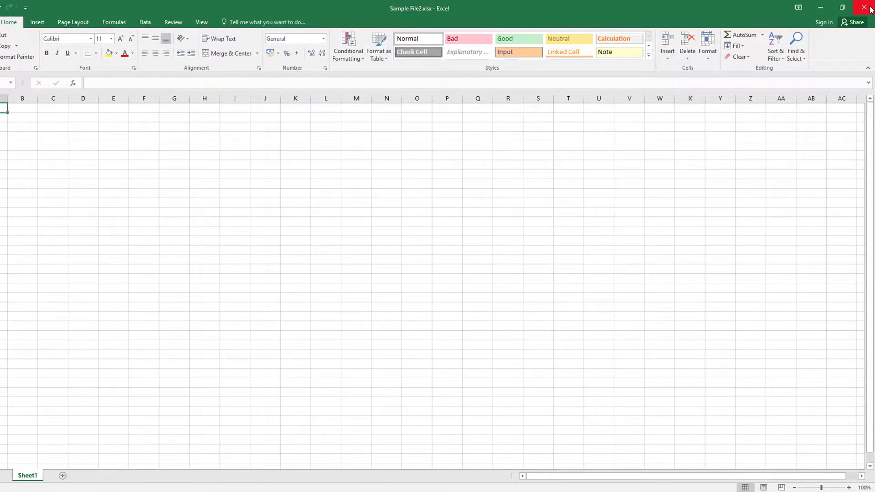
{"action": "left_click", "coordinate": [869, 8]}
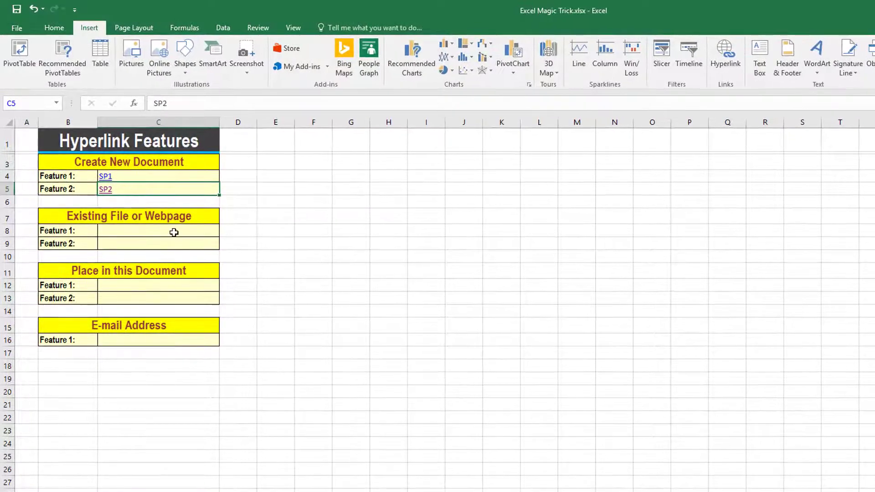
Begin an existing-file link in C8, picking Excel Magic Trick.xlsx from the HYPERLINK folder.
{"action": "left_click", "coordinate": [174, 232]}
{"action": "left_click", "coordinate": [731, 60]}
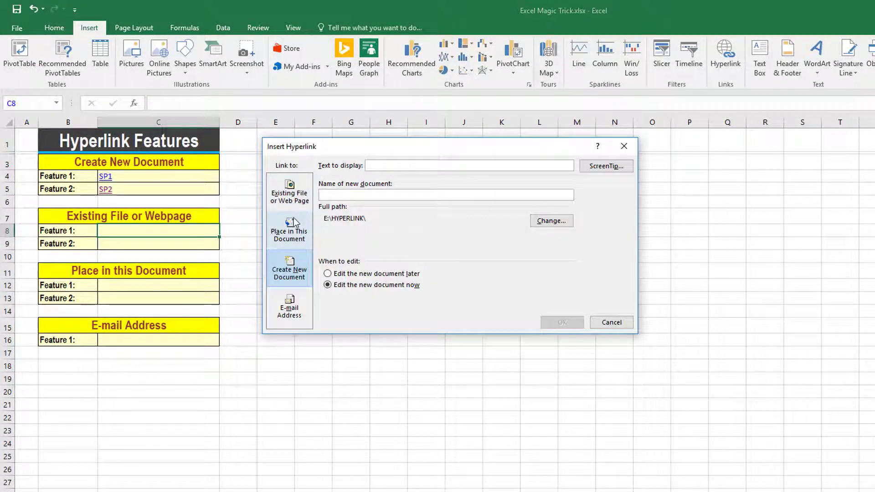
{"action": "left_click", "coordinate": [294, 192]}
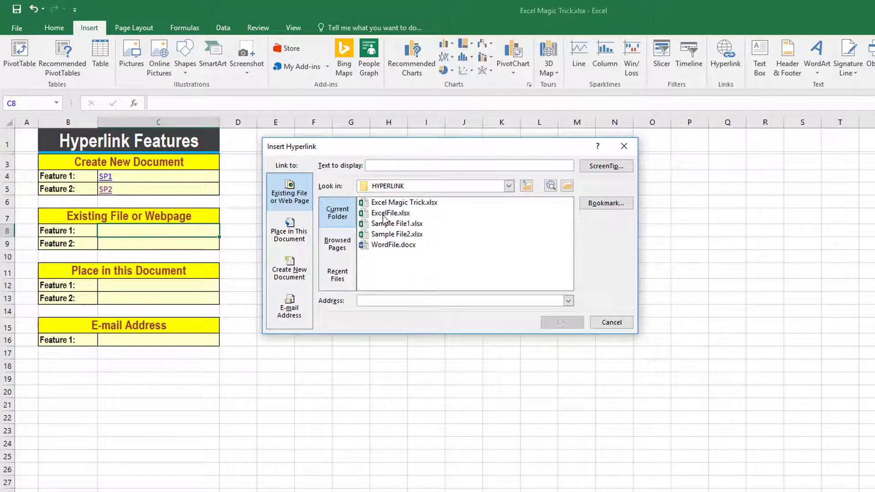
{"action": "left_click", "coordinate": [409, 205]}
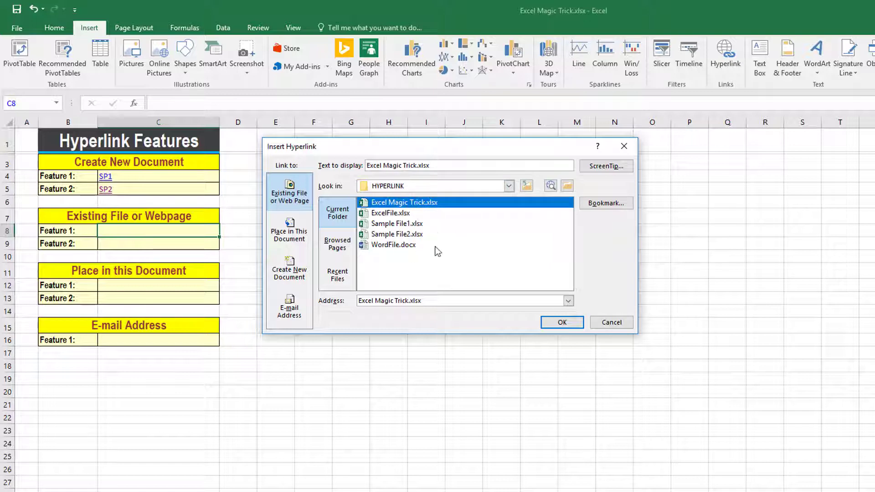
{"action": "left_click", "coordinate": [509, 186]}
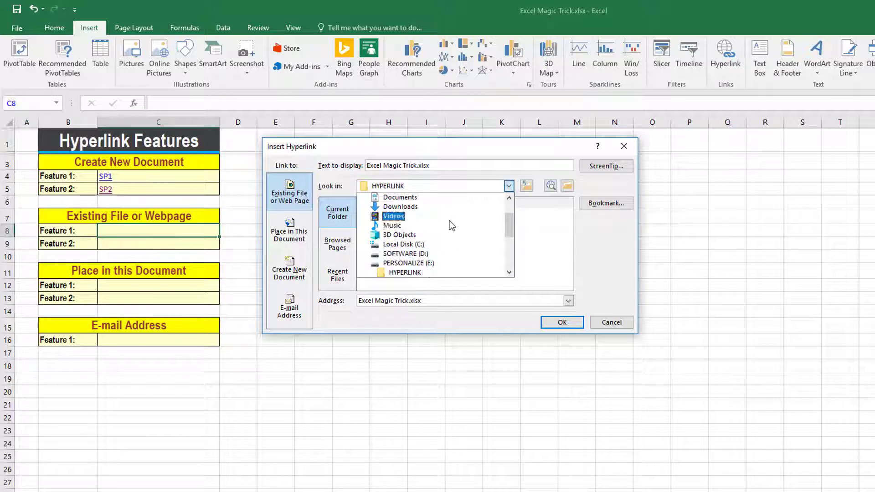
{"action": "left_click", "coordinate": [509, 186]}
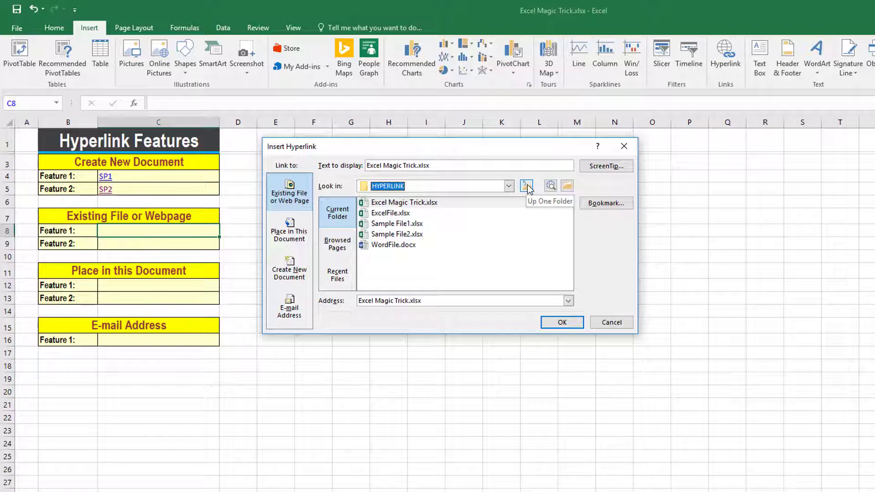
Open the Outlook.com page in Internet Explorer, copy its web address, and start closing the browser.
{"action": "left_click", "coordinate": [551, 186]}
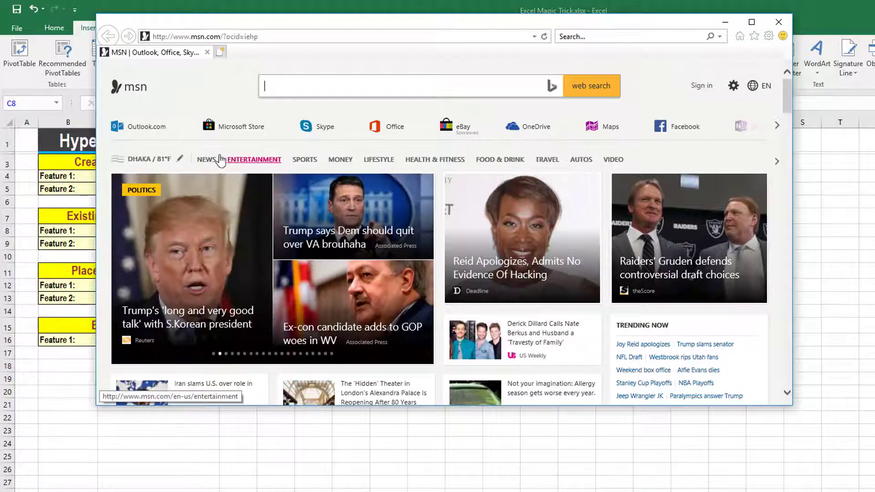
{"action": "mouse_move", "coordinate": [150, 127]}
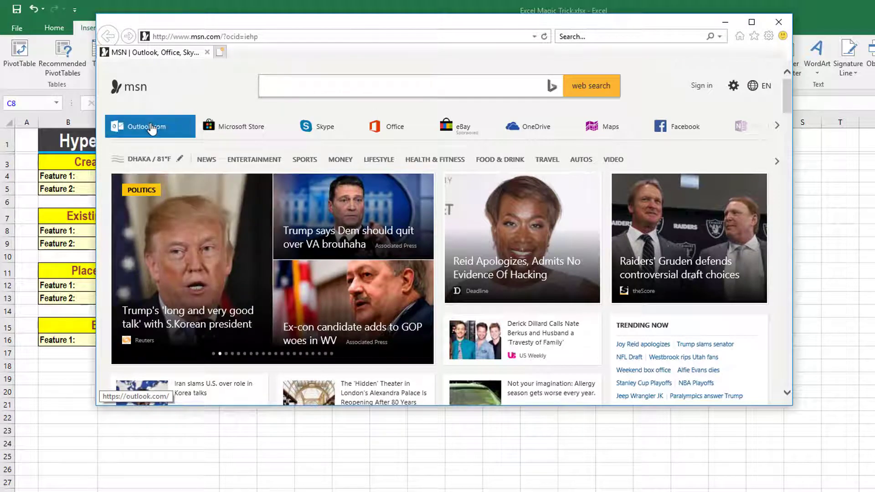
{"action": "left_click", "coordinate": [151, 128]}
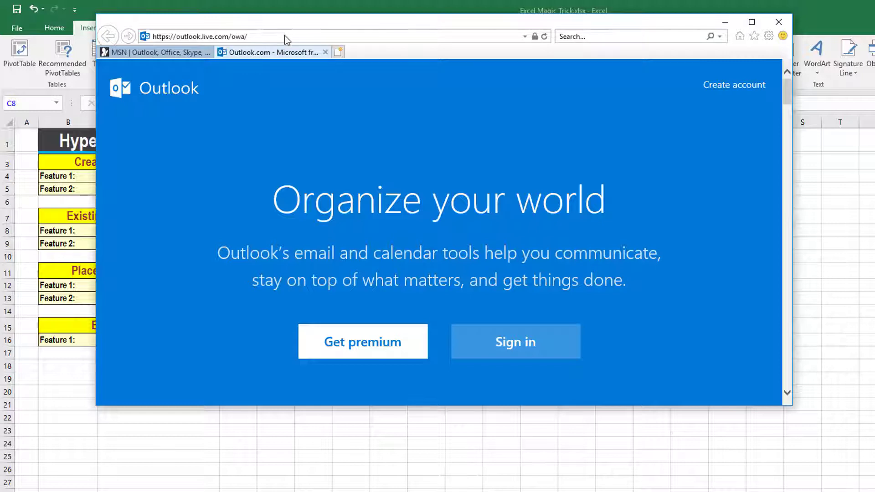
{"action": "left_click", "coordinate": [286, 36]}
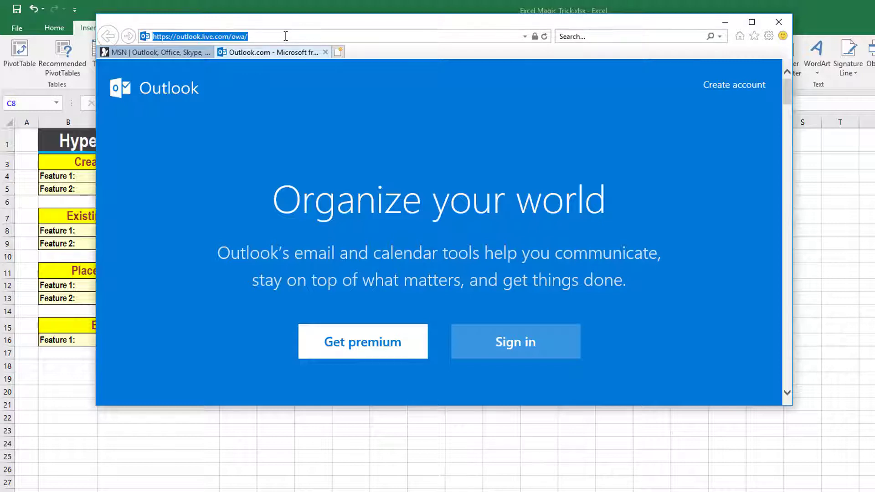
{"action": "left_click", "coordinate": [779, 22]}
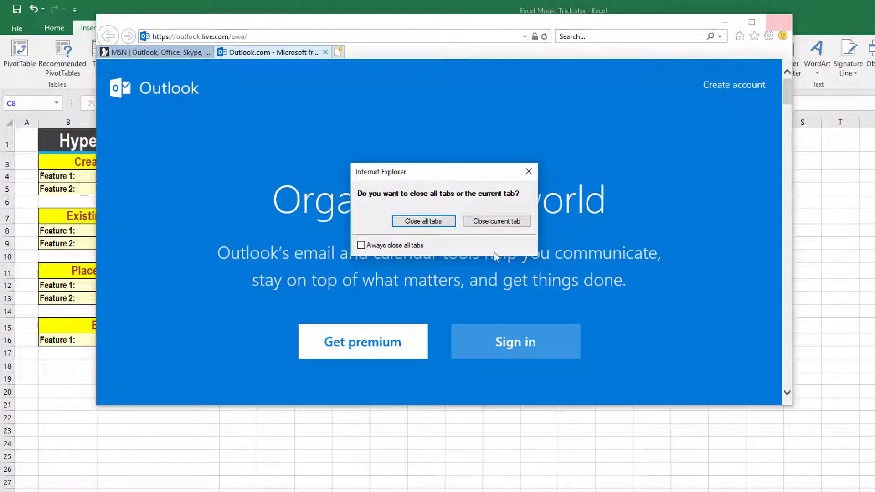
Close all browser tabs, paste the Outlook URL as C8's address, then delete it again.
{"action": "left_click", "coordinate": [445, 221]}
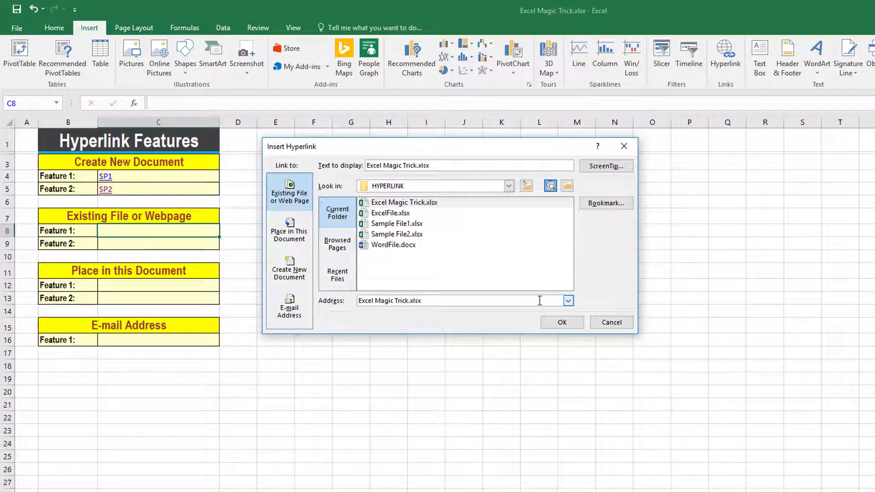
{"action": "left_click_drag", "start_coordinate": [539, 301], "coordinate": [329, 304]}
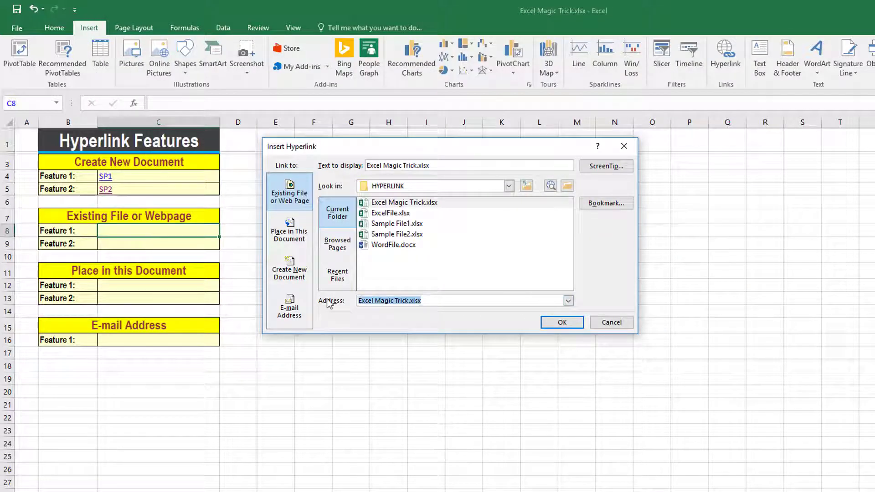
{"action": "type", "text": "https://outlook.live.com/owa/"}
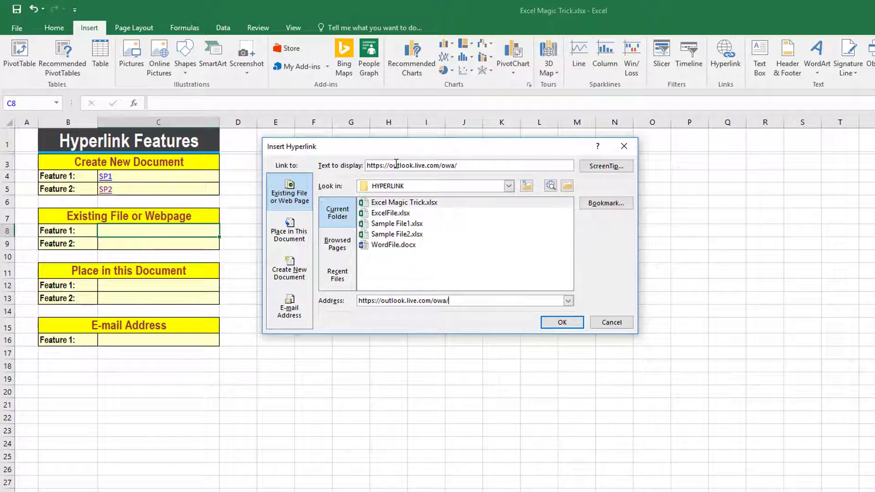
{"action": "left_click_drag", "start_coordinate": [450, 301], "coordinate": [321, 304]}
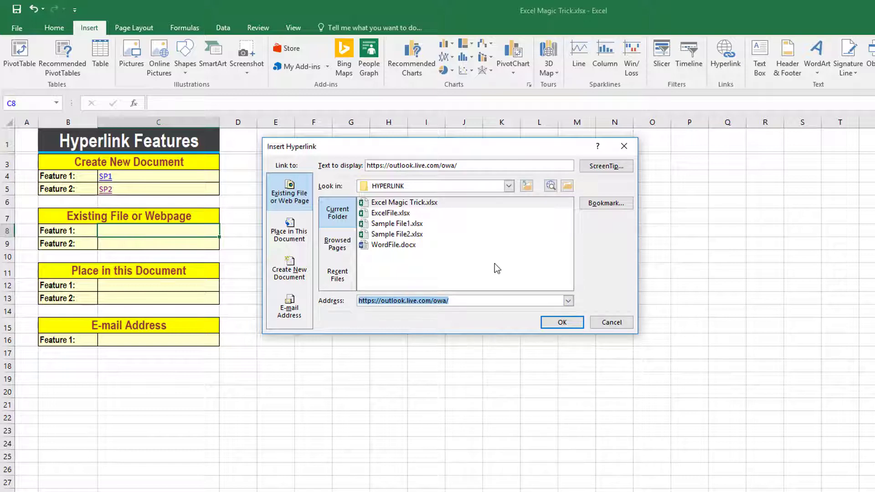
{"action": "key", "text": "Delete"}
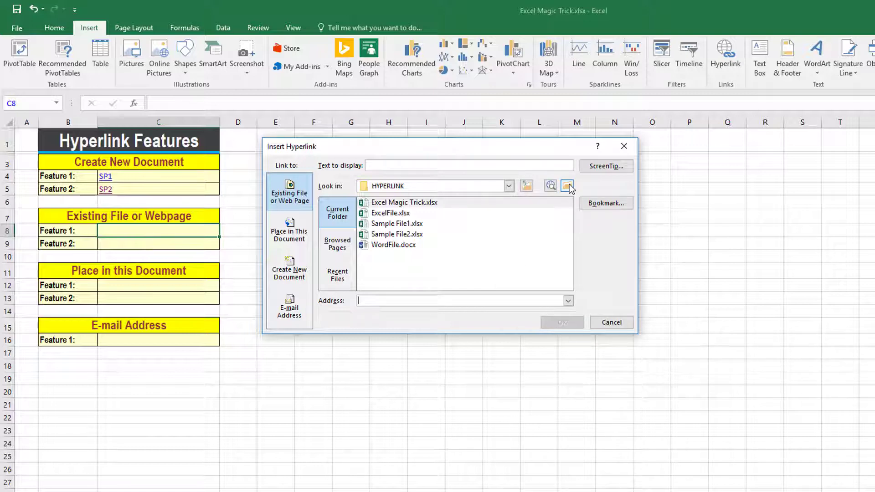
{"action": "left_click", "coordinate": [567, 186]}
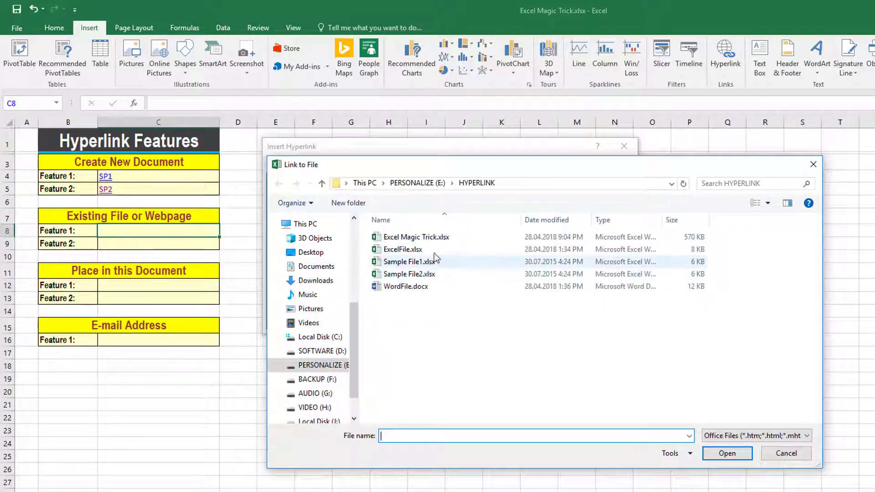
{"action": "left_click", "coordinate": [418, 183]}
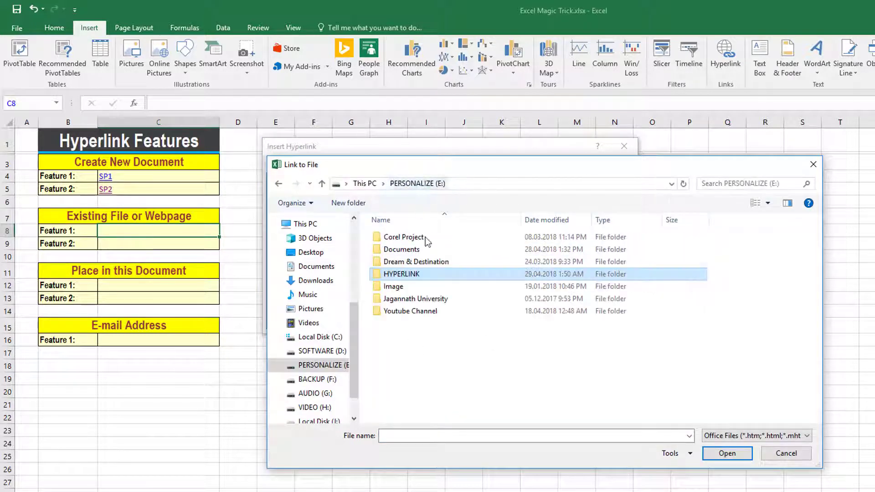
{"action": "double_click", "coordinate": [419, 261]}
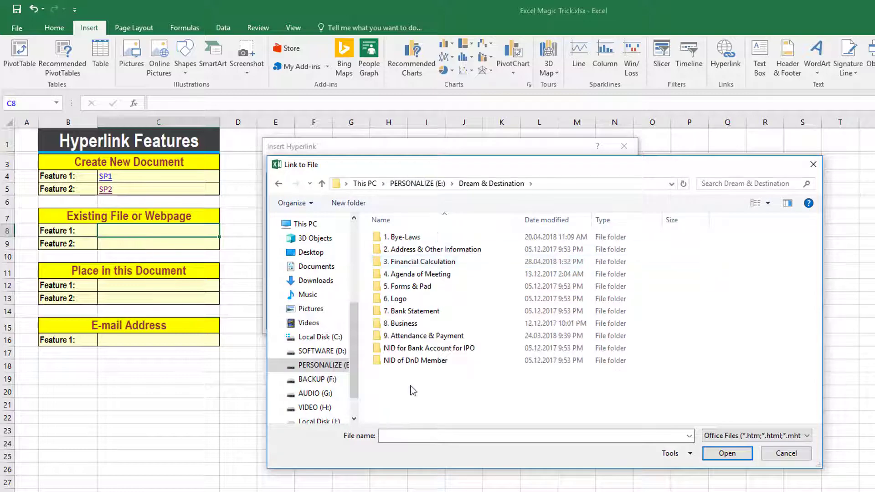
{"action": "double_click", "coordinate": [411, 363]}
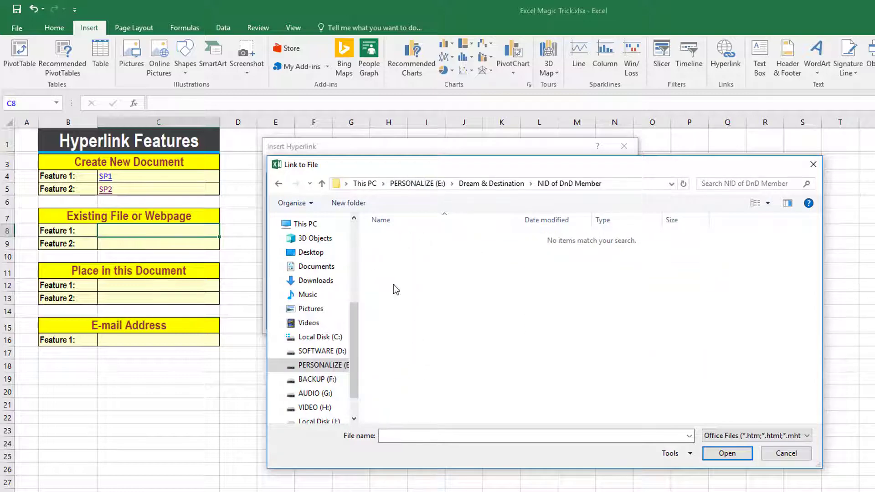
{"action": "left_click", "coordinate": [785, 456]}
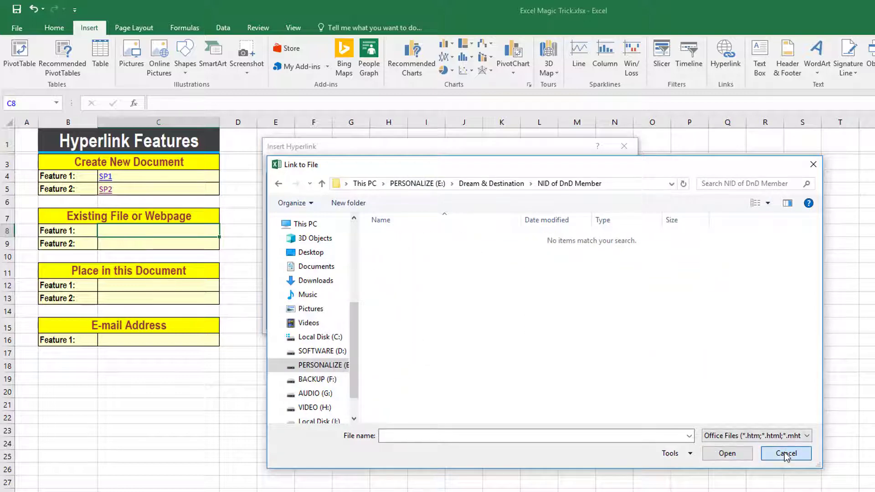
{"action": "left_click", "coordinate": [414, 300]}
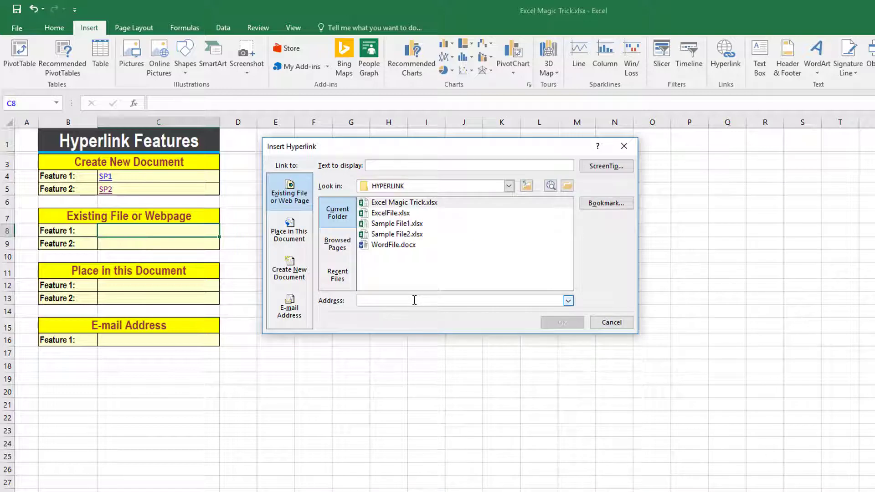
{"action": "type", "text": "http://www.google.com"}
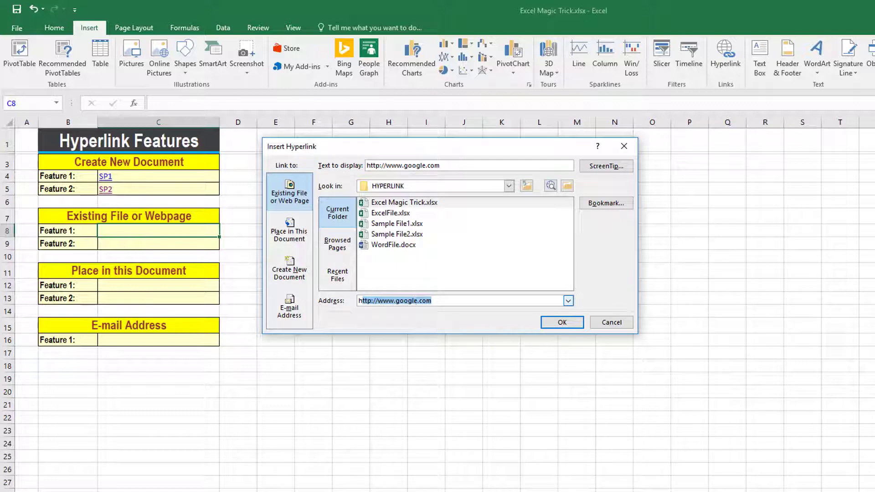
{"action": "left_click", "coordinate": [449, 300]}
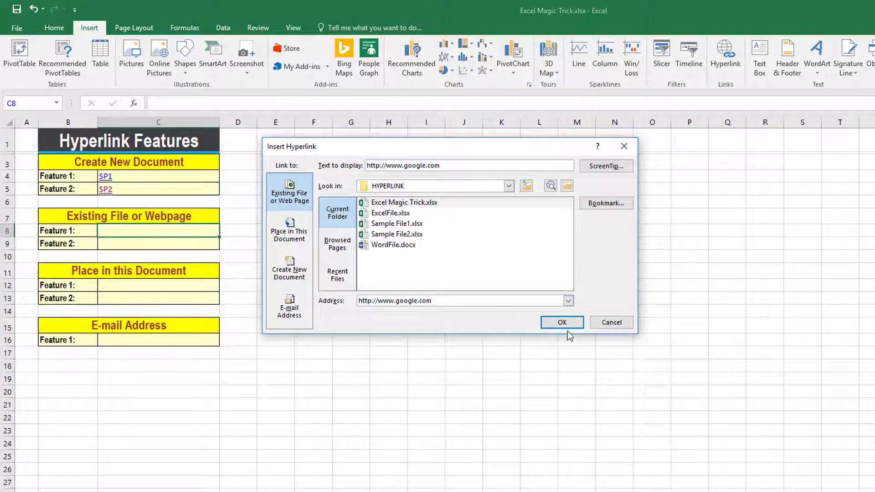
{"action": "left_click_drag", "start_coordinate": [459, 165], "coordinate": [365, 166]}
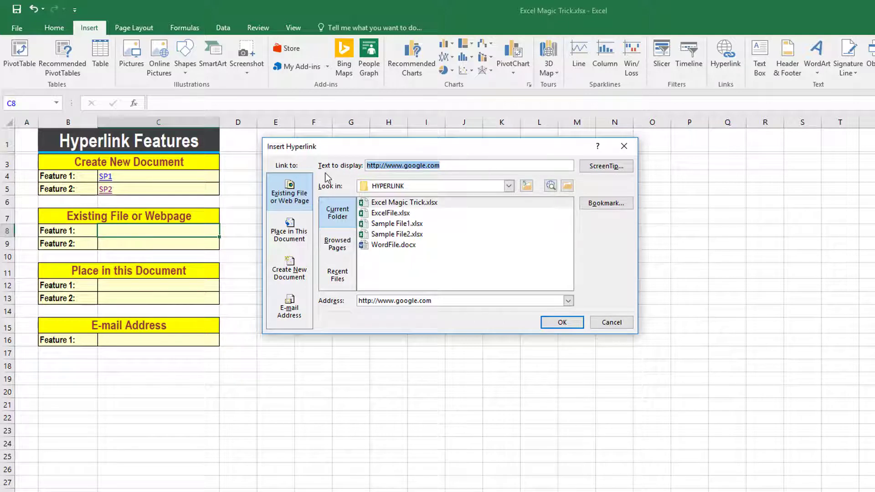
{"action": "key", "text": "BackSpace"}
{"action": "type", "text": "Google"}
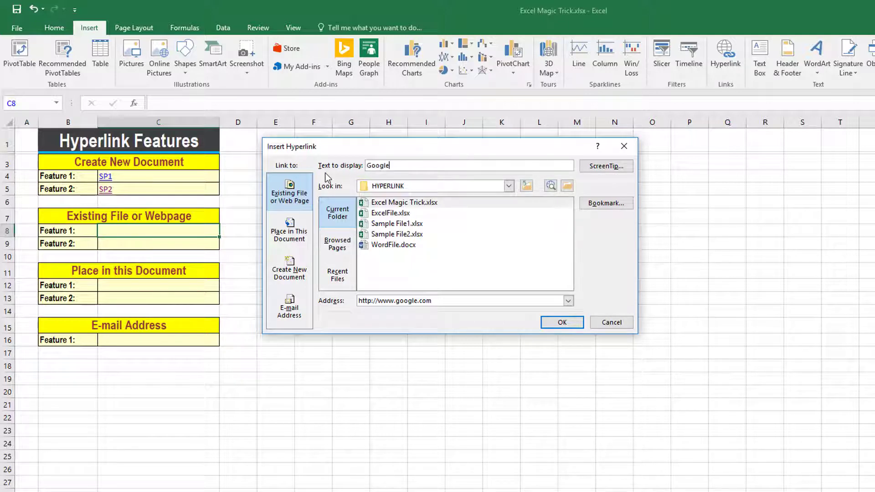
{"action": "left_click", "coordinate": [562, 322]}
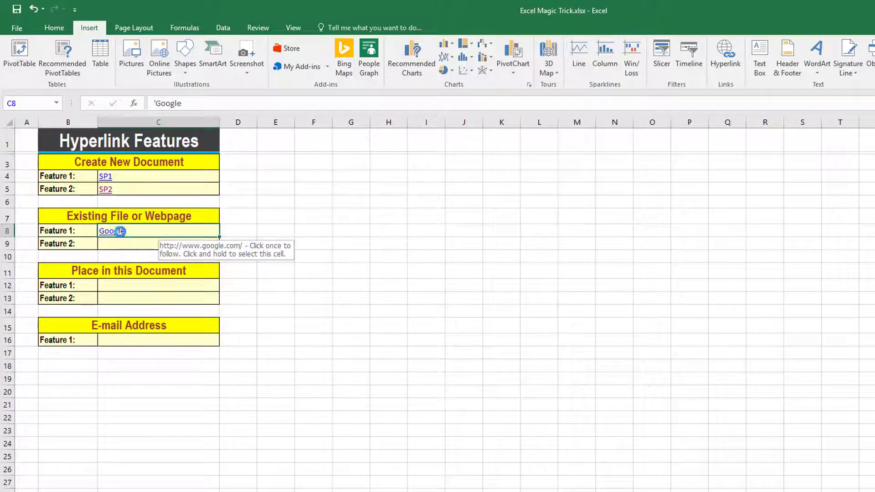
Test C8's Google link in the browser, return to Excel, and select C9.
{"action": "left_click", "coordinate": [115, 234]}
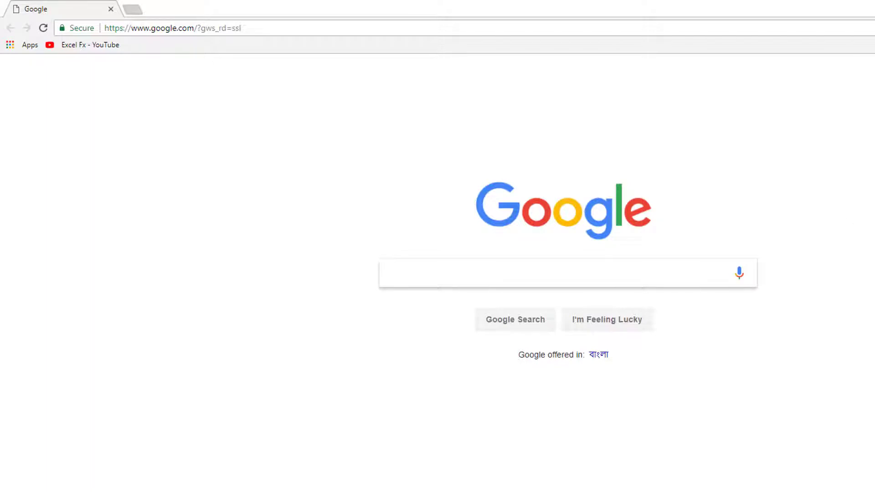
{"action": "key", "text": "alt+Tab"}
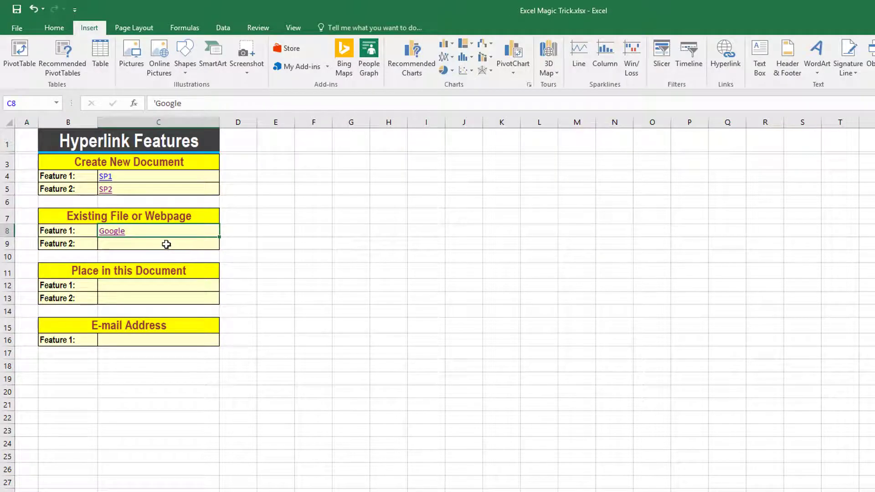
{"action": "left_click", "coordinate": [166, 245]}
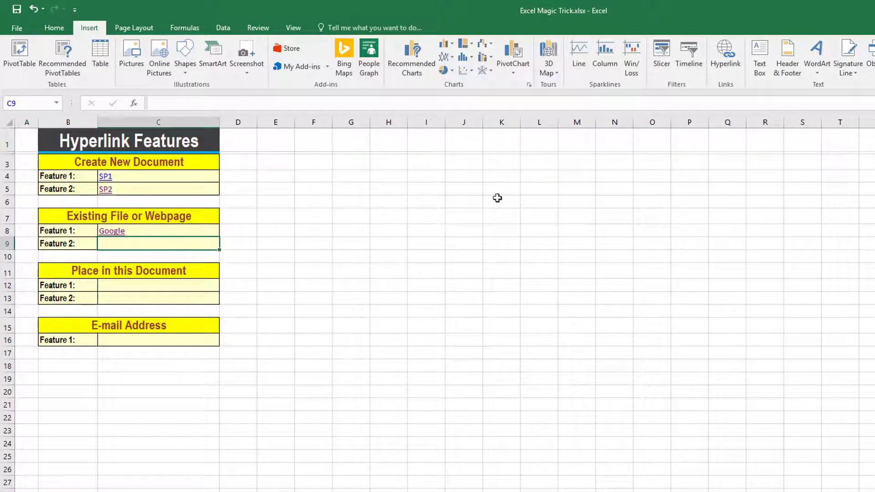
Start a hyperlink in C9 targeting the Excel Magic Trick.xlsx workbook.
{"action": "left_click", "coordinate": [727, 59]}
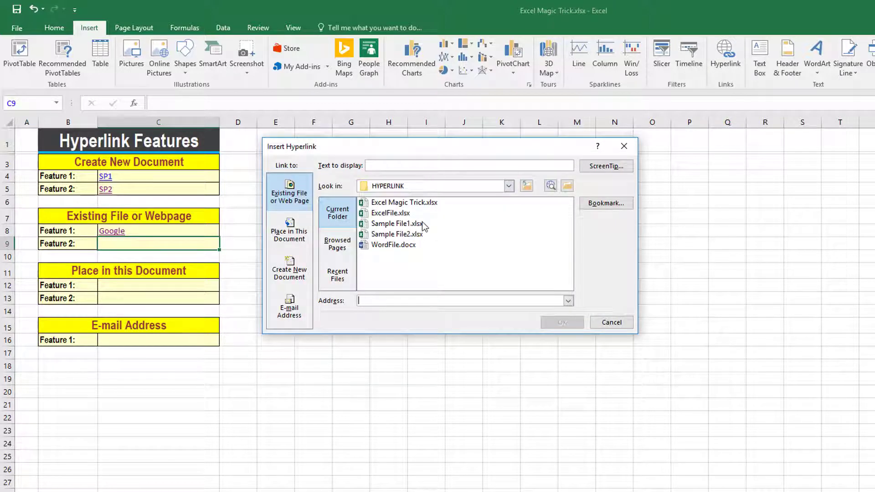
{"action": "left_click", "coordinate": [399, 203]}
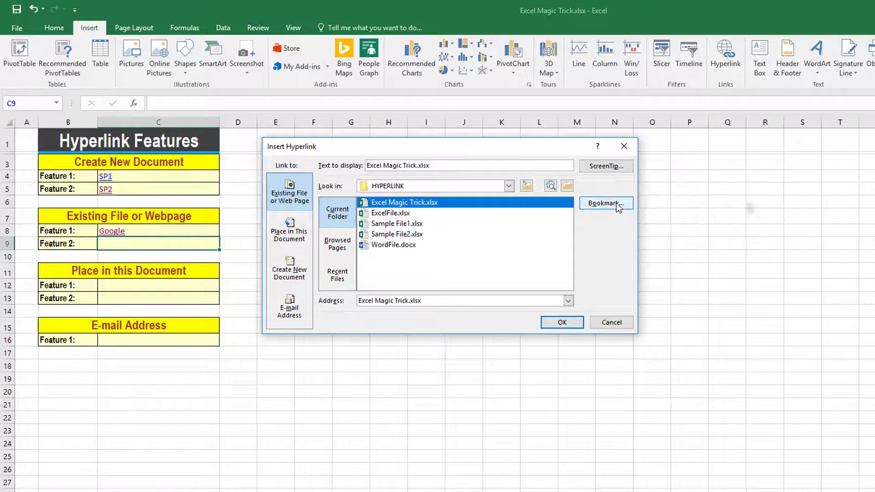
Point the C9 hyperlink at the Flower defined name in Excel Magic Trick.xlsx.
{"action": "left_click", "coordinate": [617, 204]}
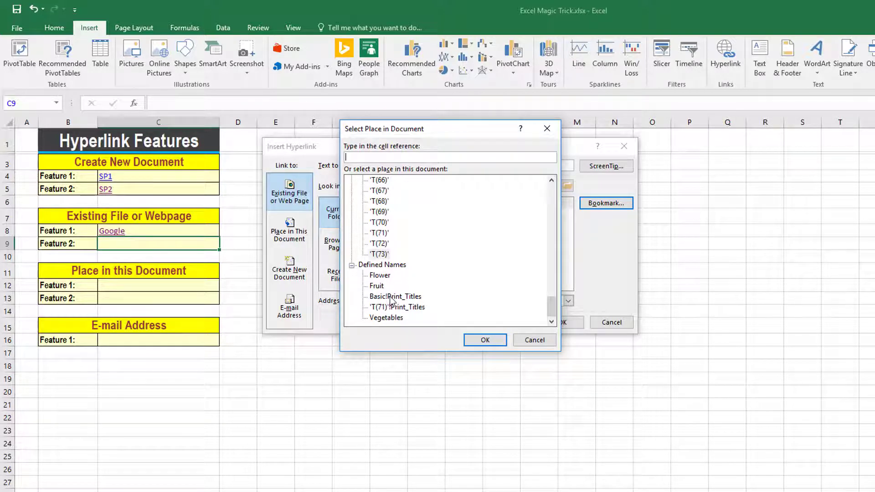
{"action": "left_click", "coordinate": [383, 276]}
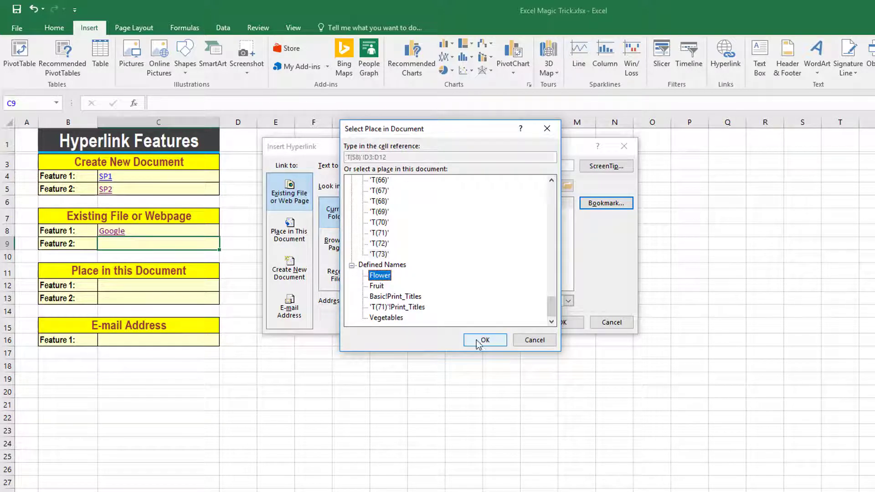
{"action": "left_click", "coordinate": [484, 341]}
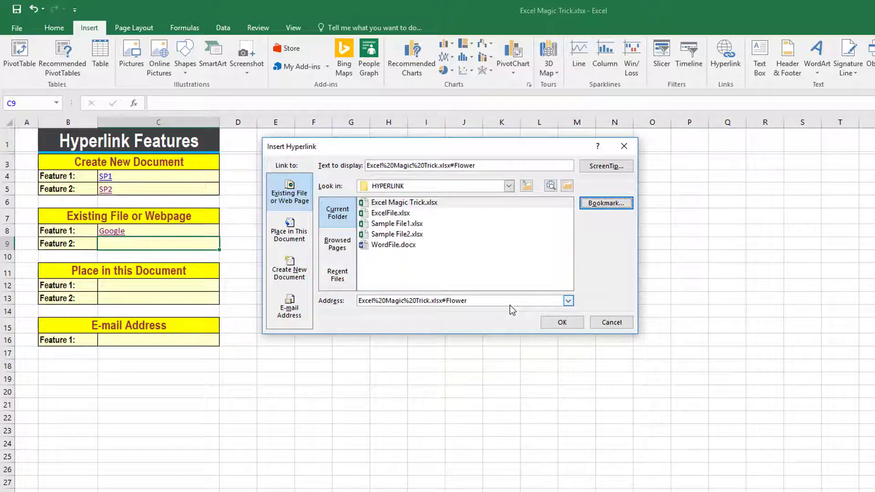
Change the C9 link's display text to 'Flower' and create the hyperlink.
{"action": "left_click", "coordinate": [343, 254]}
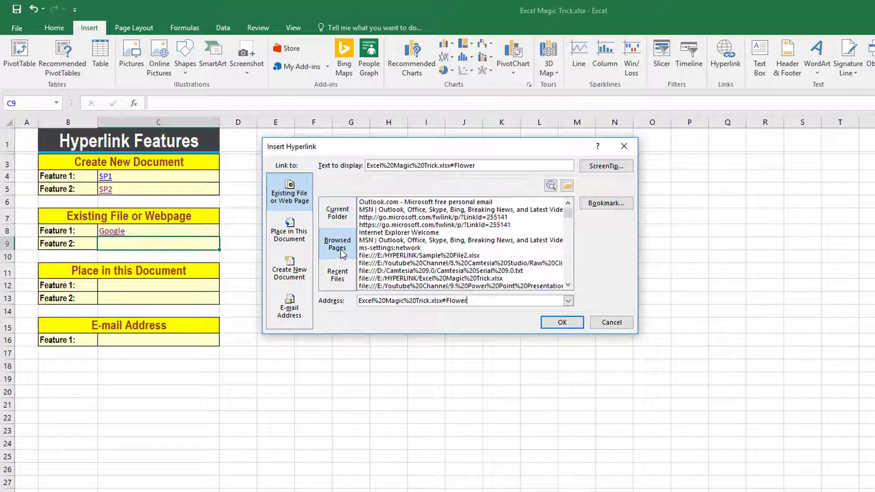
{"action": "left_click", "coordinate": [342, 278]}
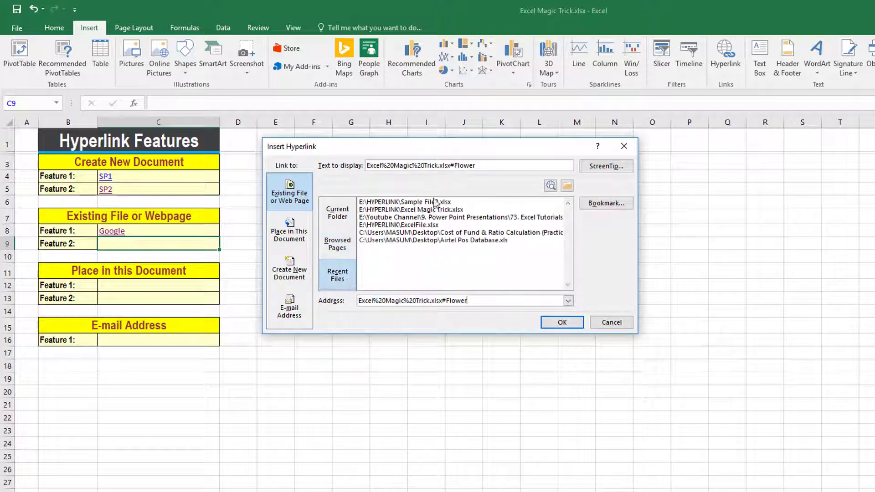
{"action": "left_click", "coordinate": [343, 220]}
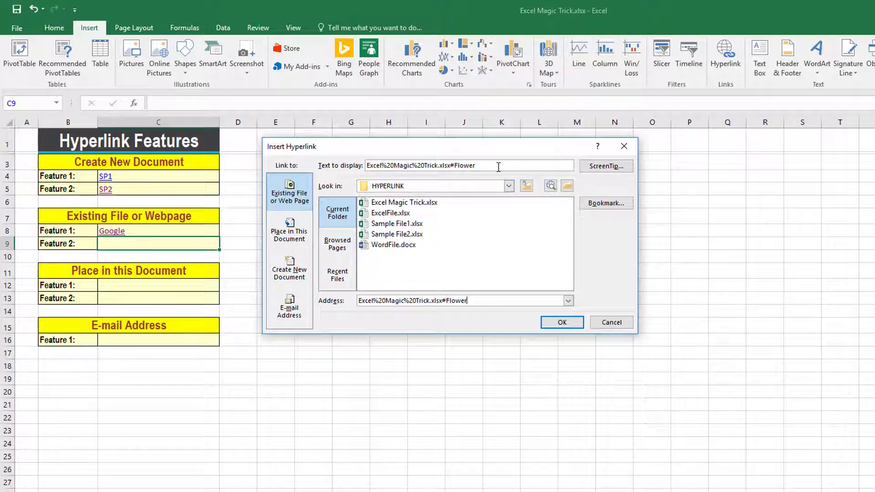
{"action": "left_click_drag", "start_coordinate": [498, 167], "coordinate": [339, 191]}
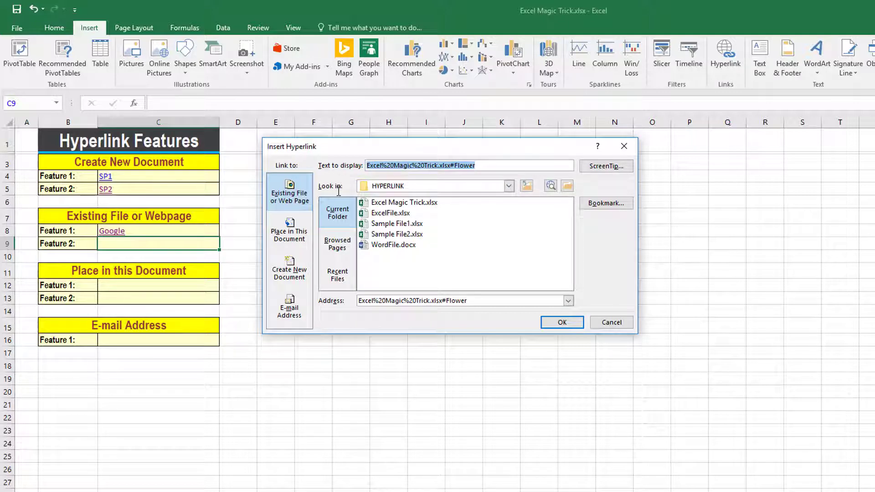
{"action": "type", "text": "Flower"}
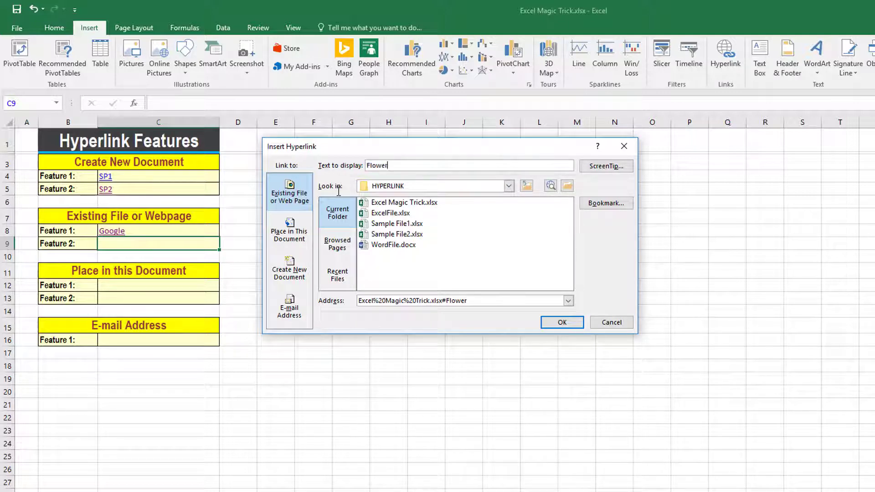
{"action": "left_click", "coordinate": [562, 322]}
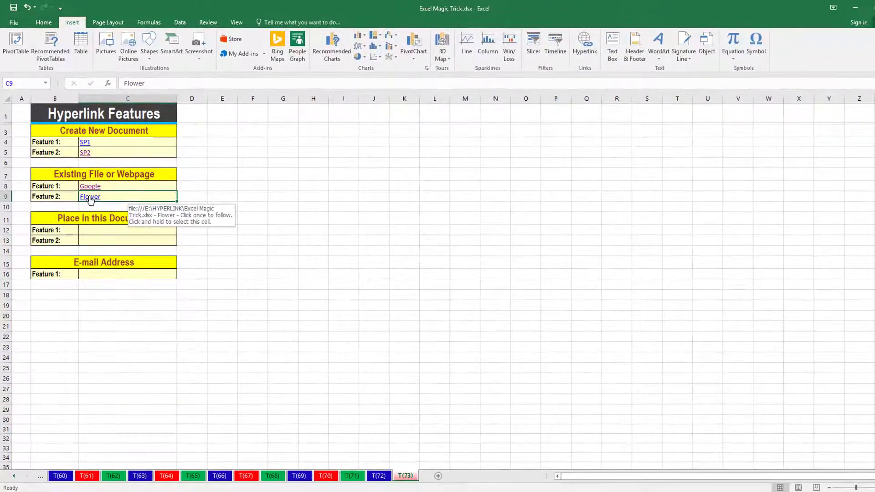
{"action": "left_click", "coordinate": [90, 197]}
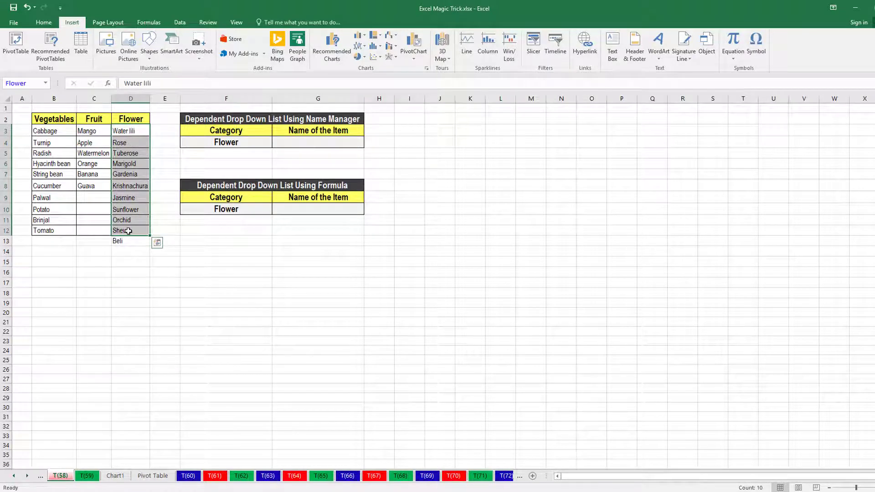
{"action": "left_click", "coordinate": [131, 121]}
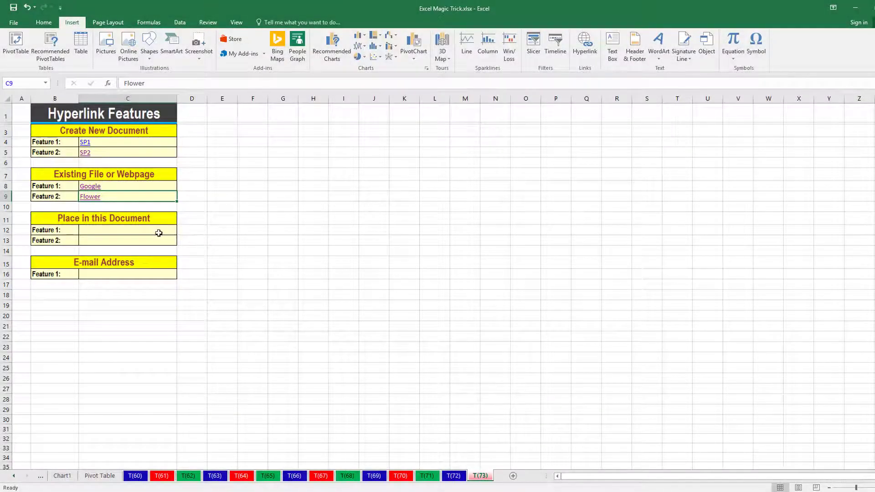
Start a C12 hyperlink to cell A1 on sheet T(72) of this workbook.
{"action": "left_click", "coordinate": [159, 230]}
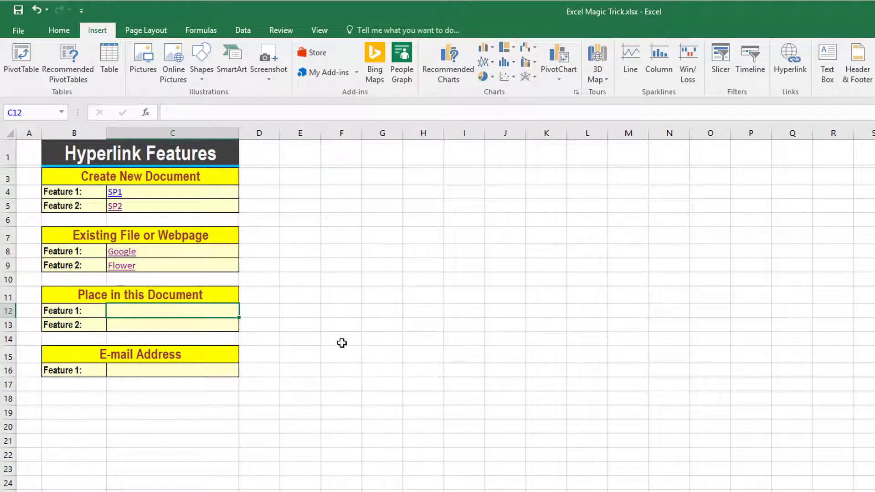
{"action": "left_click", "coordinate": [793, 66]}
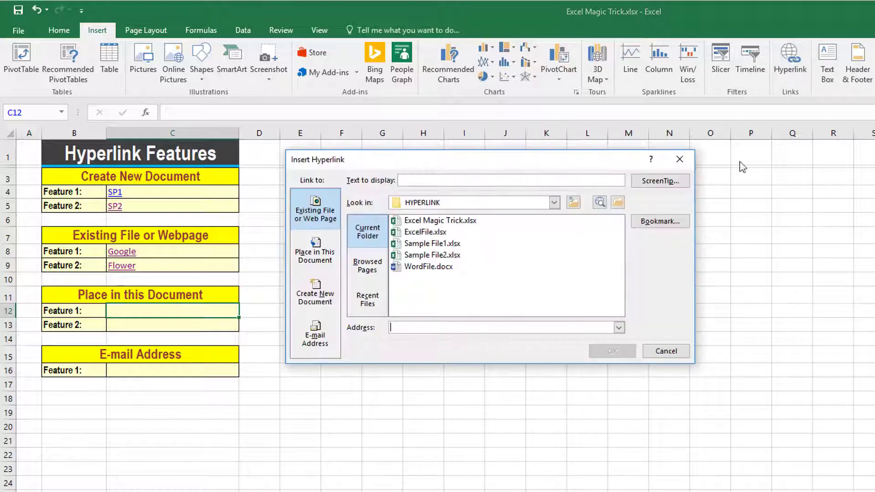
{"action": "left_click", "coordinate": [320, 258]}
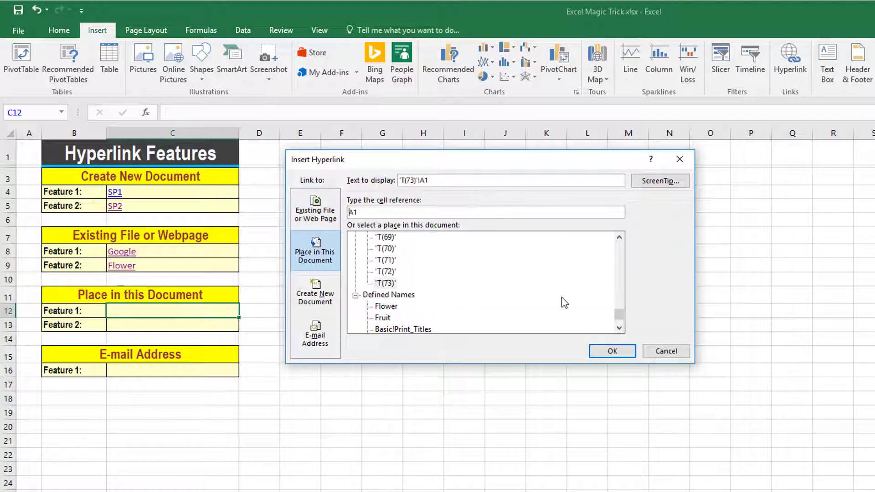
{"action": "left_click", "coordinate": [619, 237]}
{"action": "left_click", "coordinate": [619, 238]}
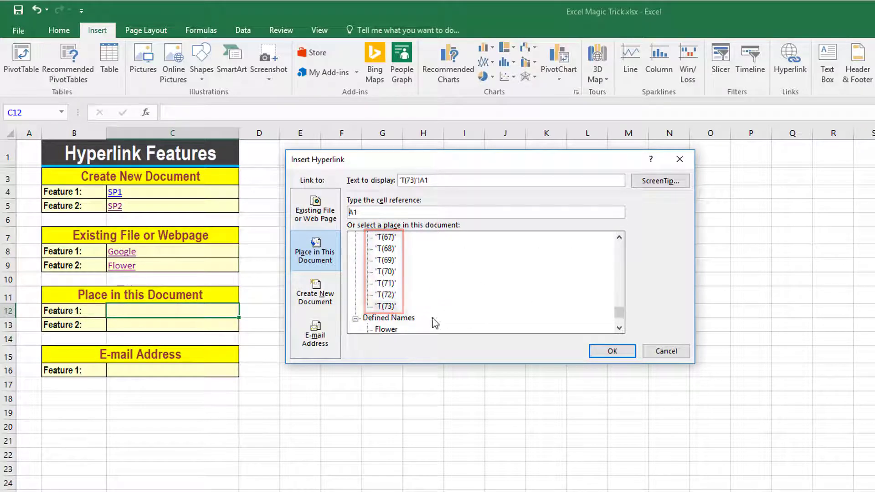
{"action": "left_click", "coordinate": [619, 328]}
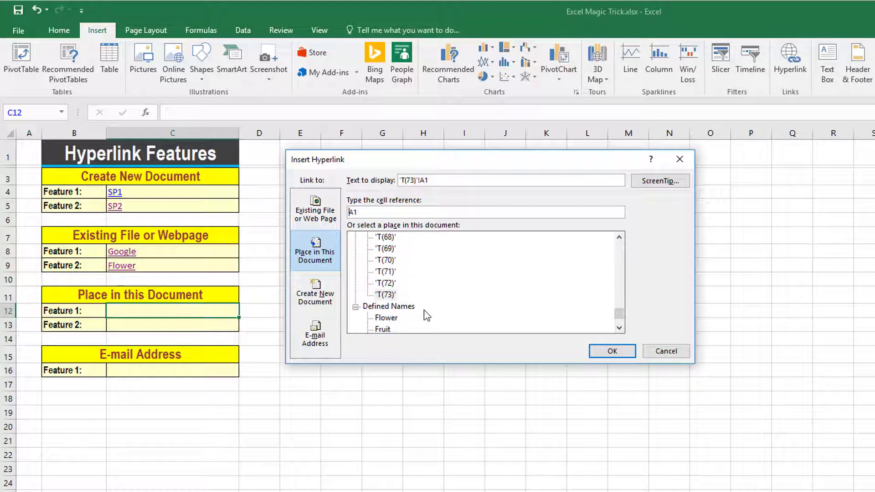
{"action": "left_click", "coordinate": [387, 283]}
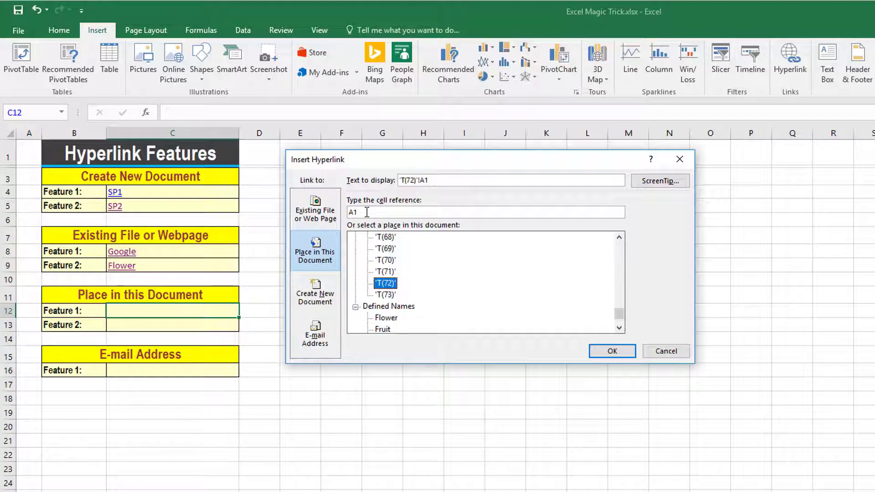
Retarget the C12 link to H5:I16 on T(72), create it, and follow it to verify.
{"action": "double_click", "coordinate": [371, 211]}
{"action": "type", "text": "H5:I16"}
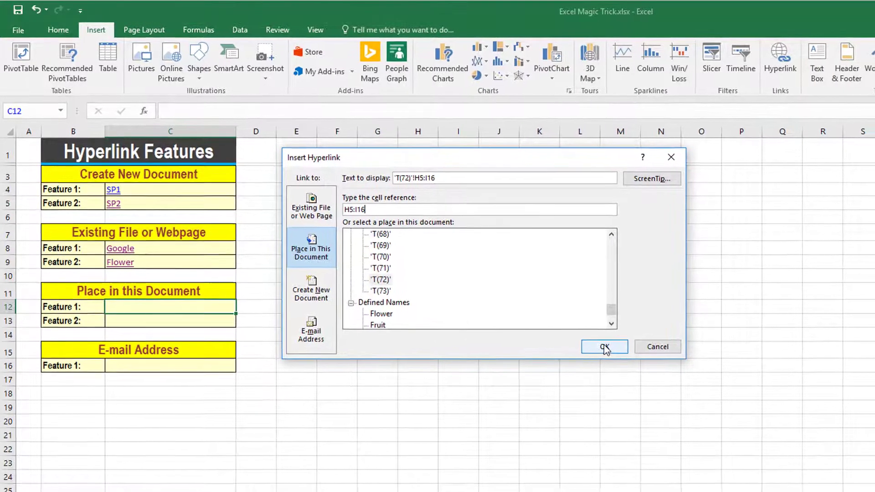
{"action": "left_click", "coordinate": [611, 350]}
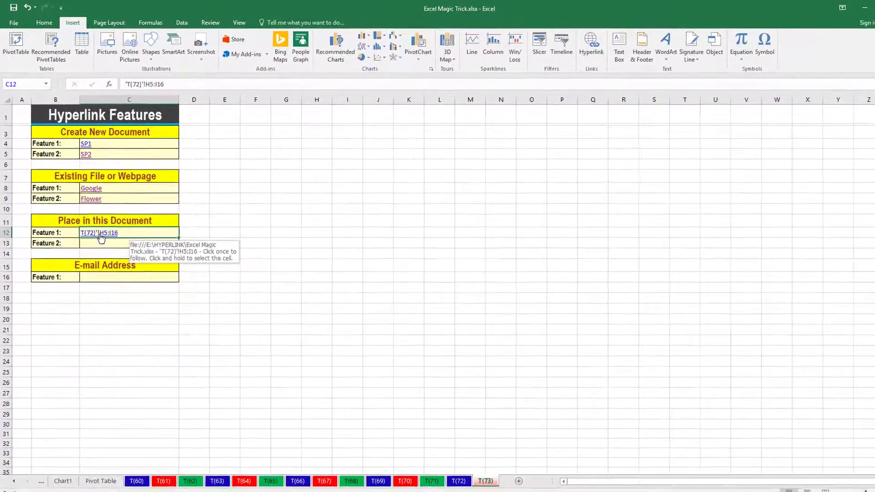
{"action": "left_click", "coordinate": [100, 231]}
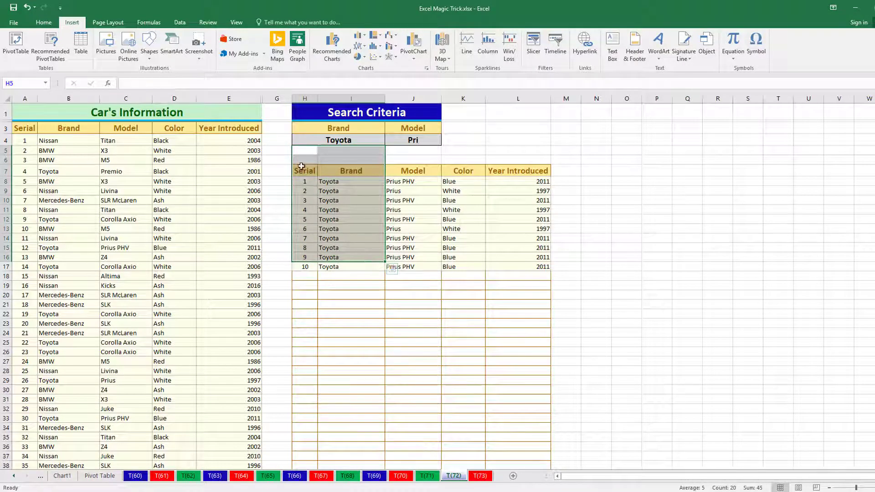
{"action": "left_click", "coordinate": [305, 151]}
On sheet T(73), link C13 to the Fruit named range.
{"action": "left_click", "coordinate": [481, 475]}
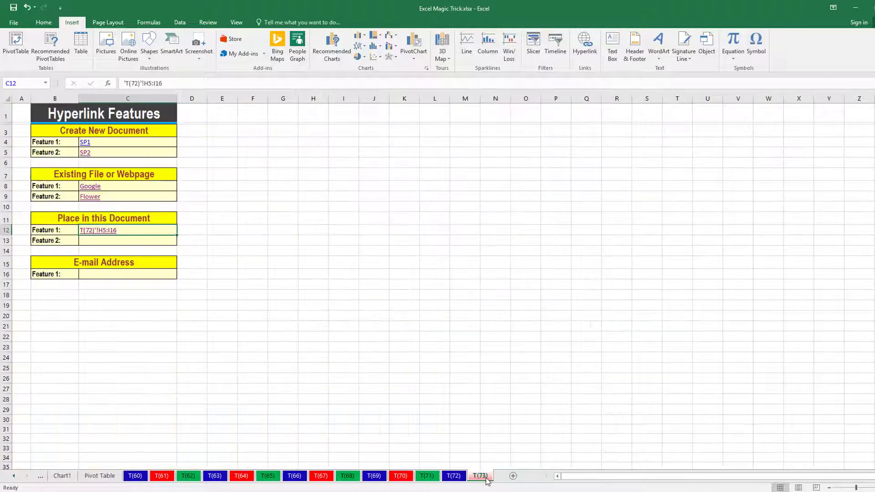
{"action": "left_click", "coordinate": [145, 242]}
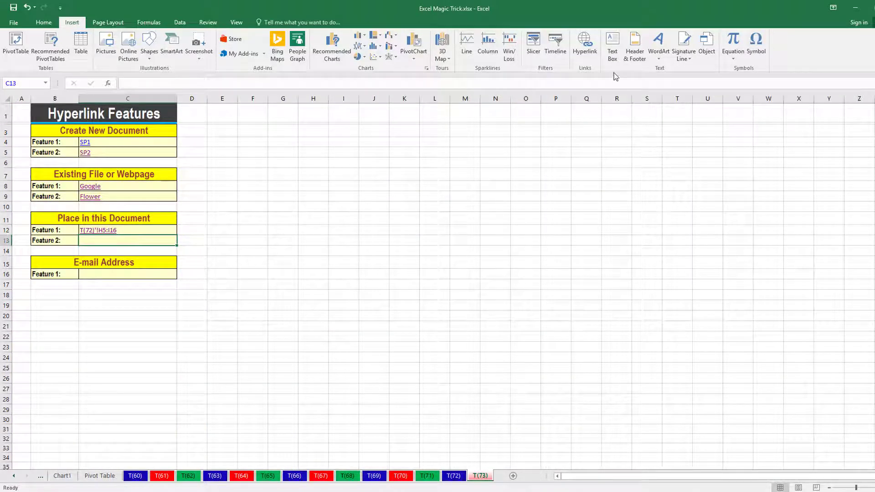
{"action": "left_click", "coordinate": [589, 46]}
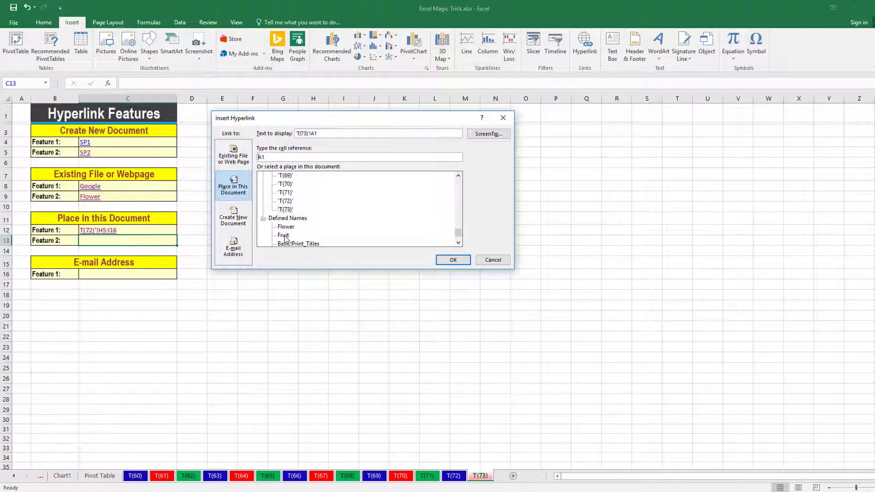
{"action": "left_click", "coordinate": [283, 235]}
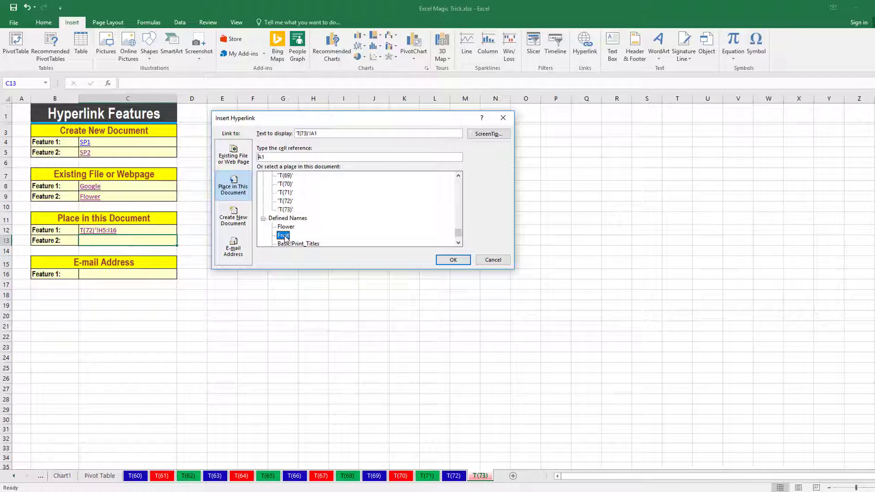
{"action": "left_click", "coordinate": [451, 261]}
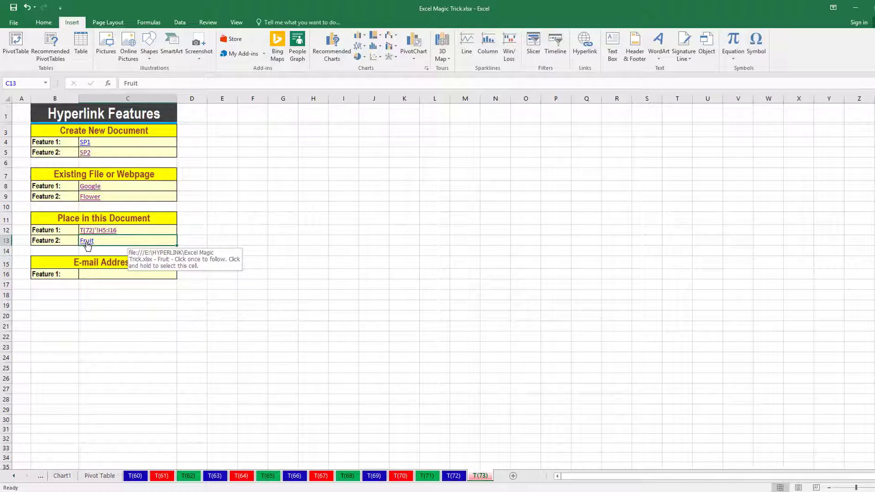
Follow the C13 Fruit link to the Fruit list on sheet T(58).
{"action": "left_click", "coordinate": [87, 241]}
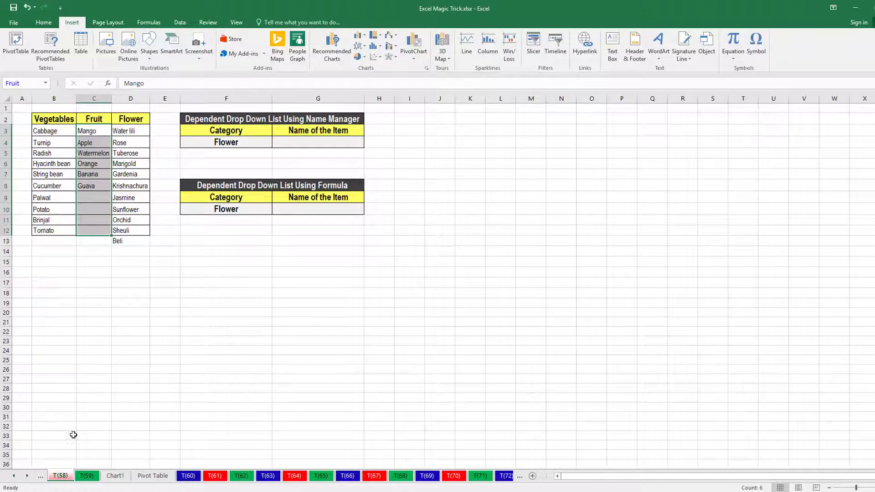
{"action": "left_click", "coordinate": [30, 477]}
{"action": "left_click", "coordinate": [30, 476]}
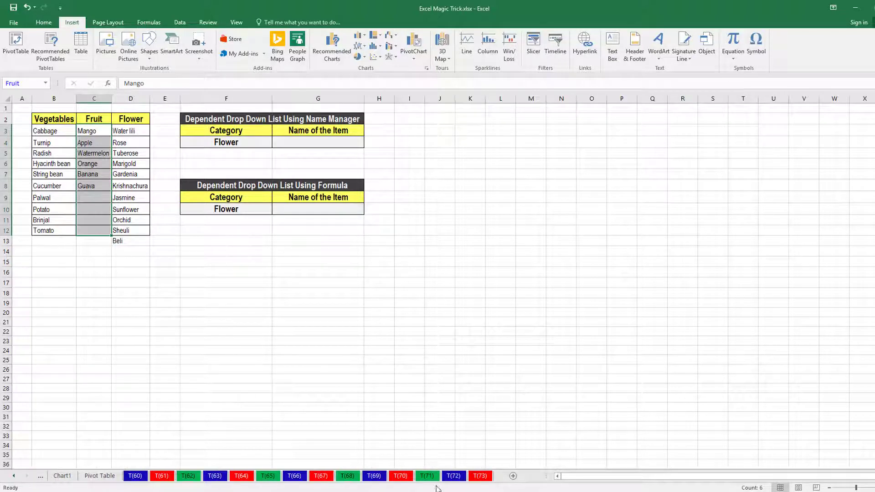
Make C16 a mailto link reusing the recent e-mail address with subject 'Test File'.
{"action": "left_click", "coordinate": [480, 476]}
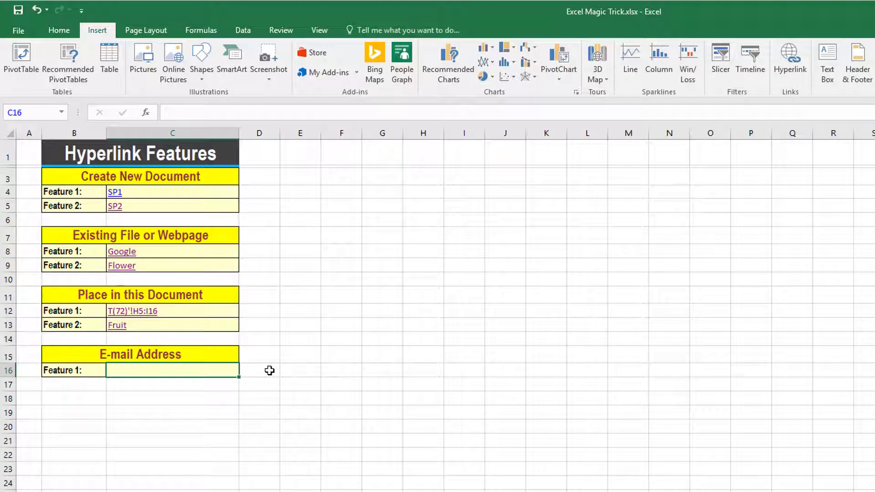
{"action": "left_click", "coordinate": [793, 69]}
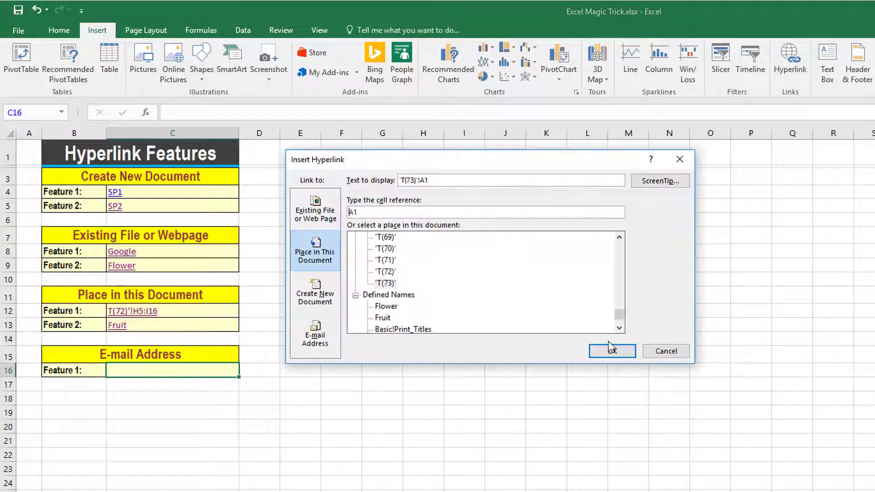
{"action": "left_click", "coordinate": [327, 344]}
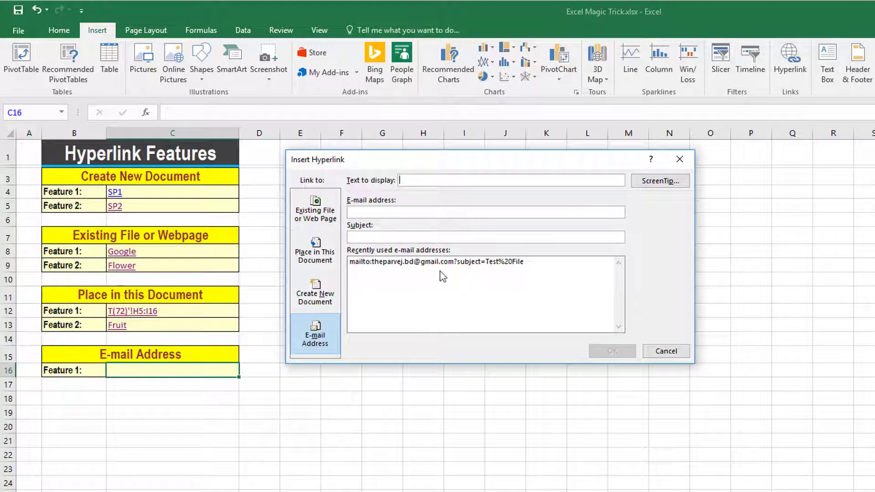
{"action": "left_click", "coordinate": [412, 264]}
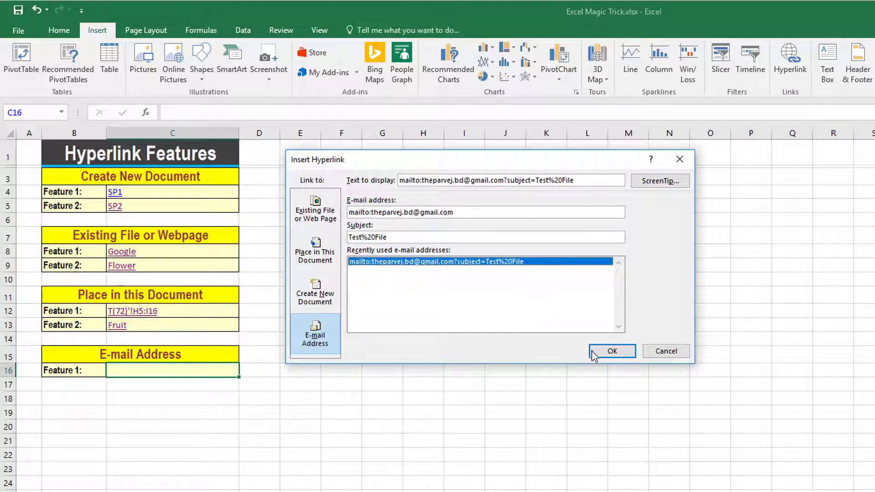
{"action": "left_click", "coordinate": [611, 352]}
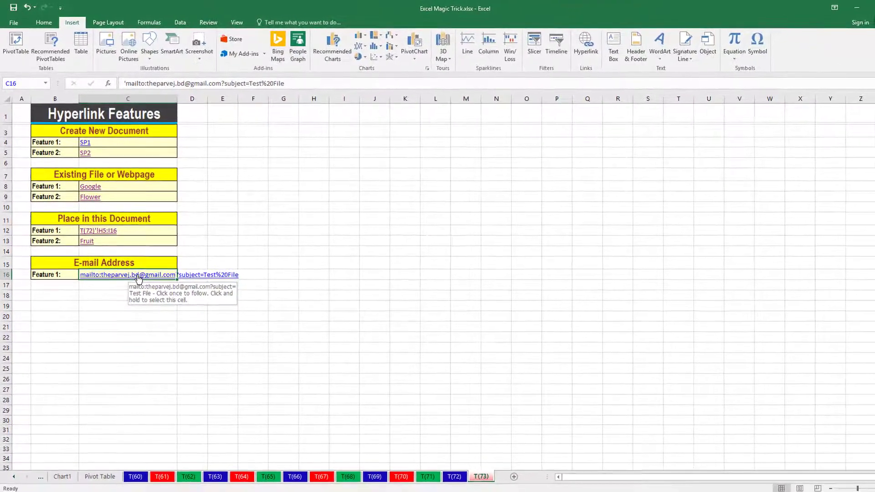
Test the C16 e-mail link, then close the Mail app it opened.
{"action": "left_click", "coordinate": [139, 279]}
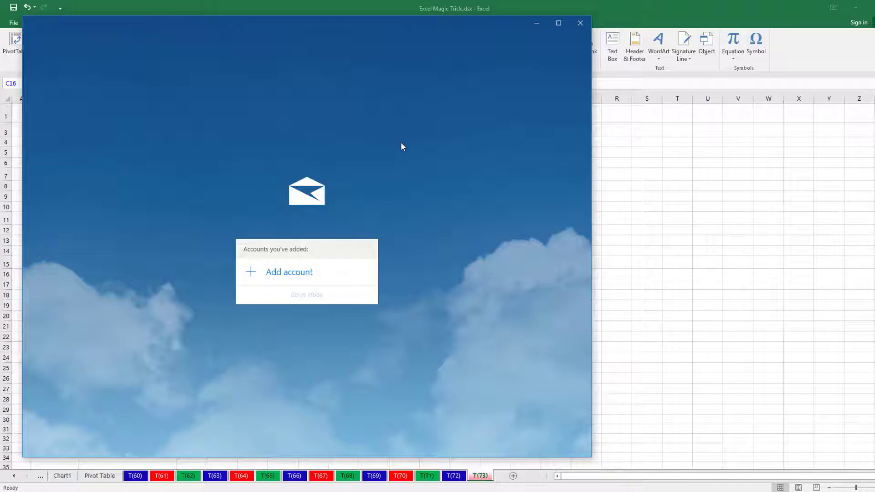
{"action": "left_click", "coordinate": [581, 24]}
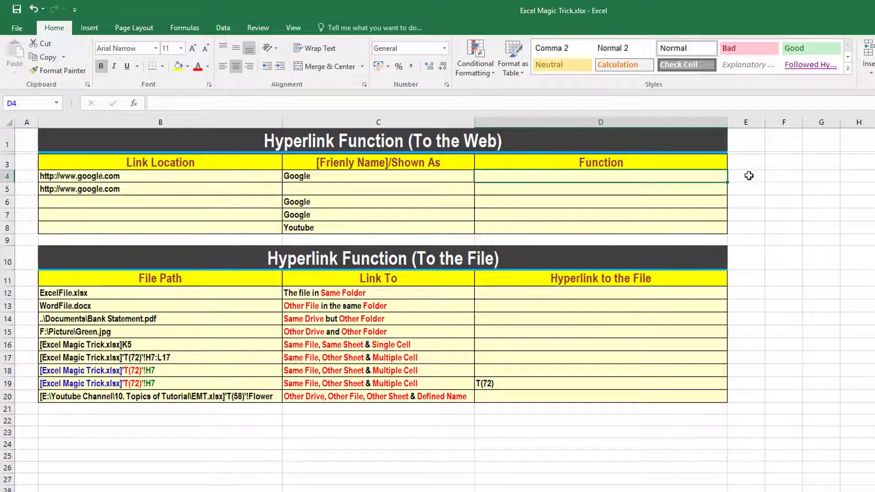
Enter =HYPERLINK(B4,C4) in D4 and test the resulting Google link in the browser.
{"action": "type", "text": "="}
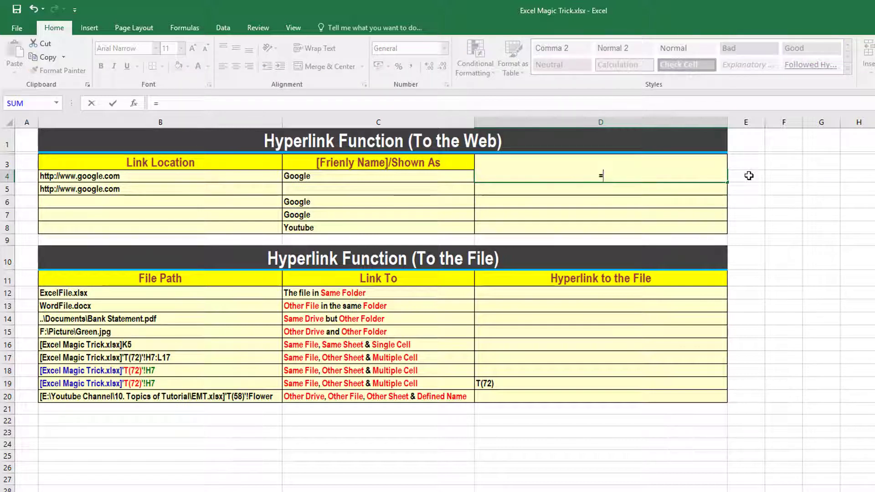
{"action": "type", "text": "hy"}
{"action": "key", "text": "Tab"}
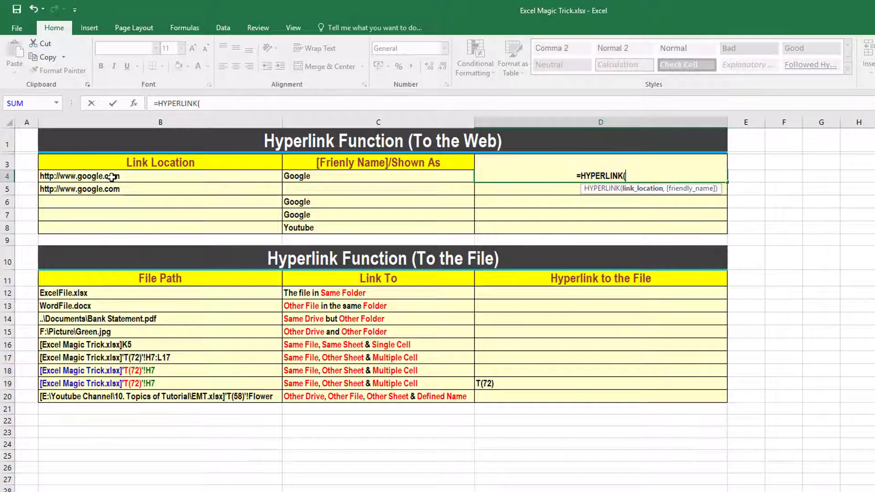
{"action": "left_click", "coordinate": [141, 176]}
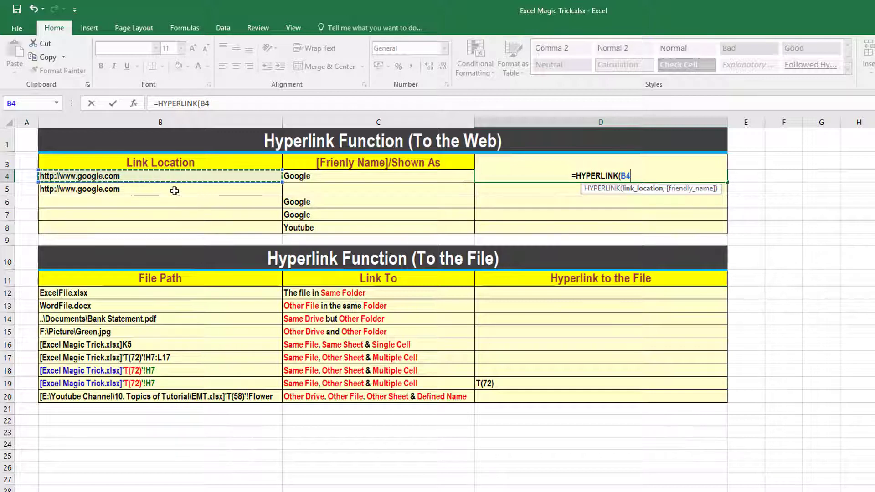
{"action": "type", "text": ","}
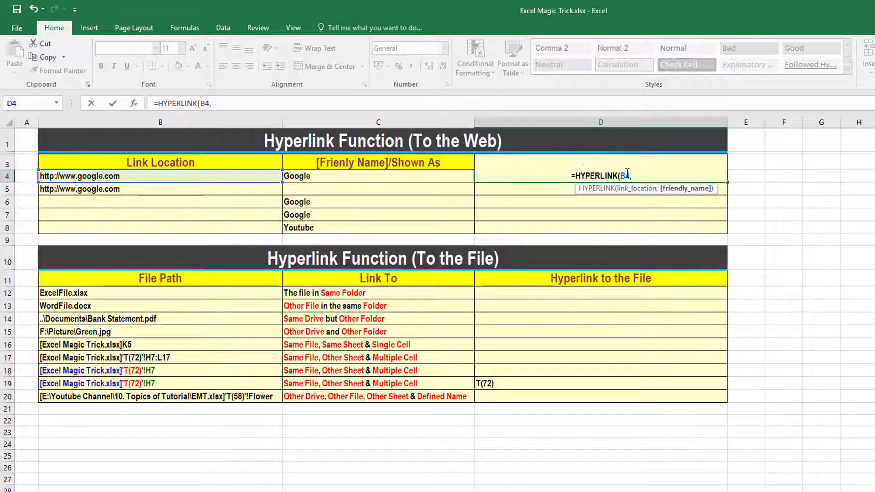
{"action": "left_click", "coordinate": [320, 176]}
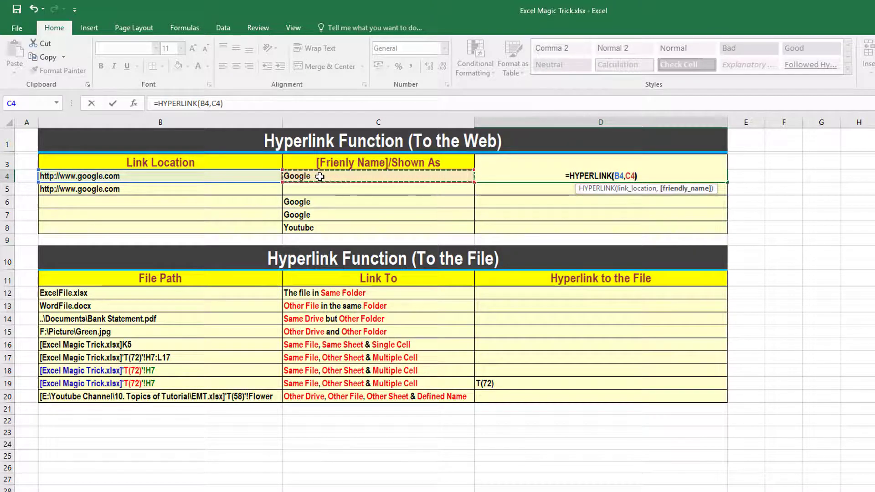
{"action": "type", "text": ")"}
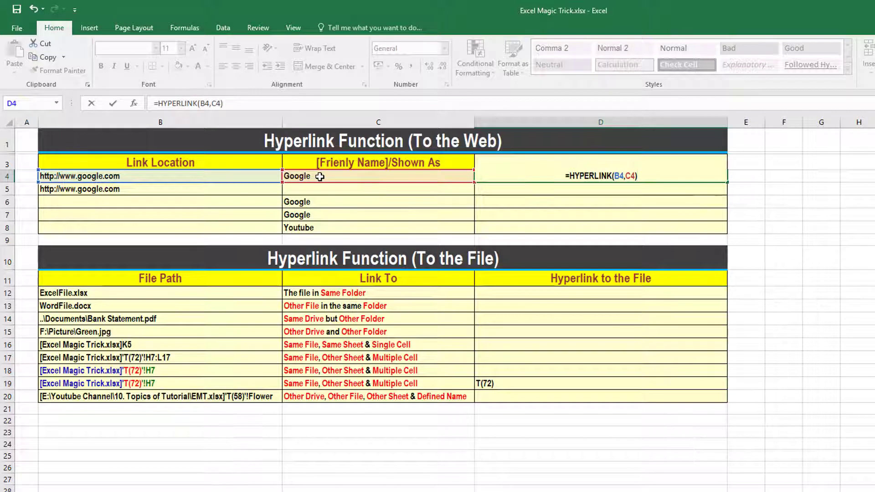
{"action": "key", "text": "Return"}
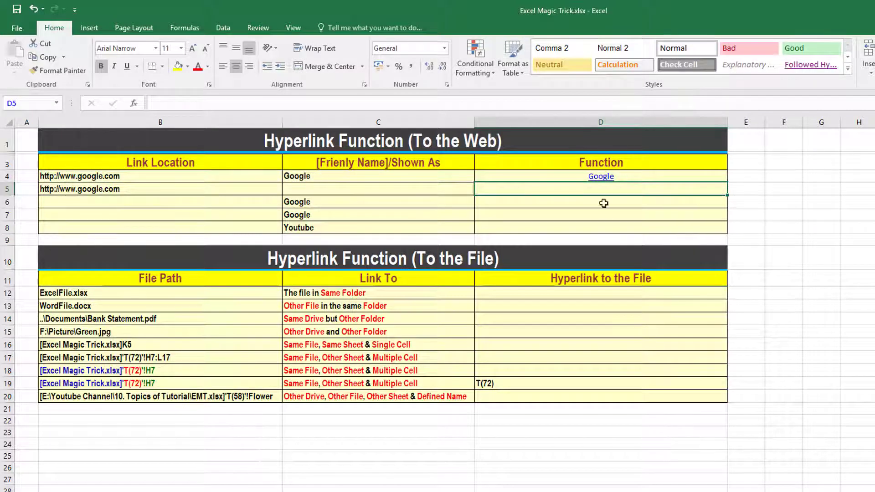
{"action": "left_click", "coordinate": [605, 177]}
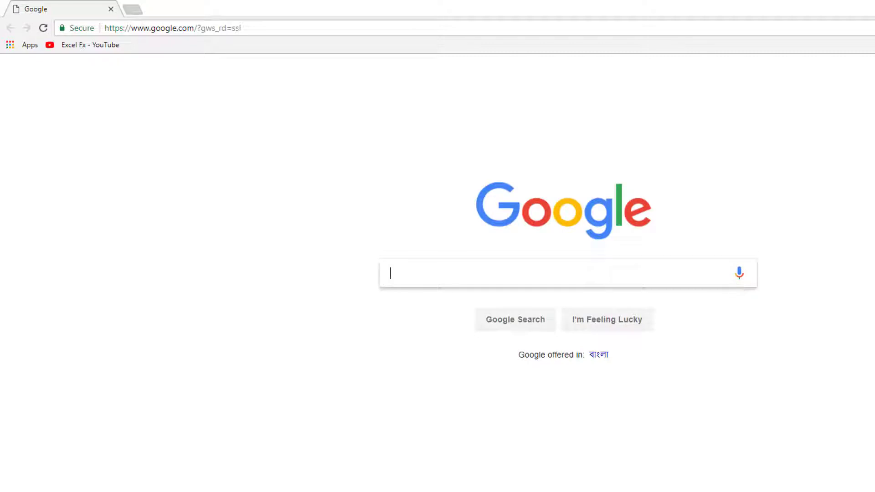
{"action": "key", "text": "alt+Tab"}
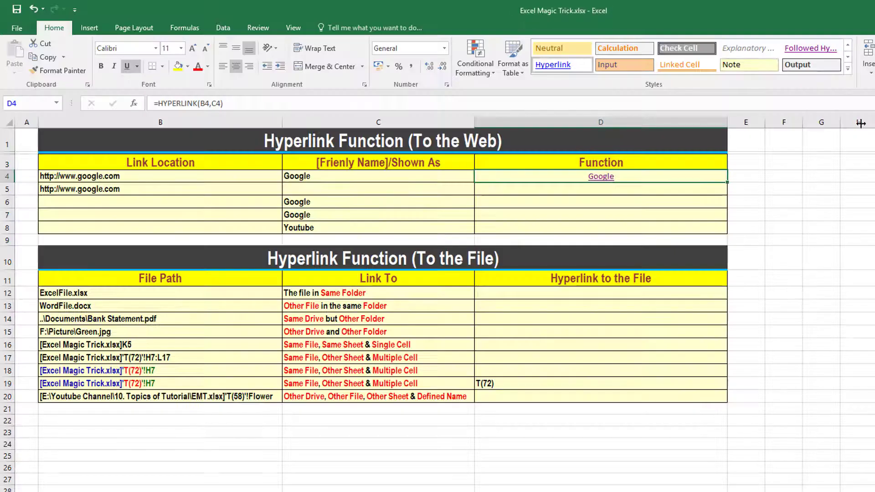
{"action": "left_click", "coordinate": [633, 189]}
{"action": "type", "text": "="}
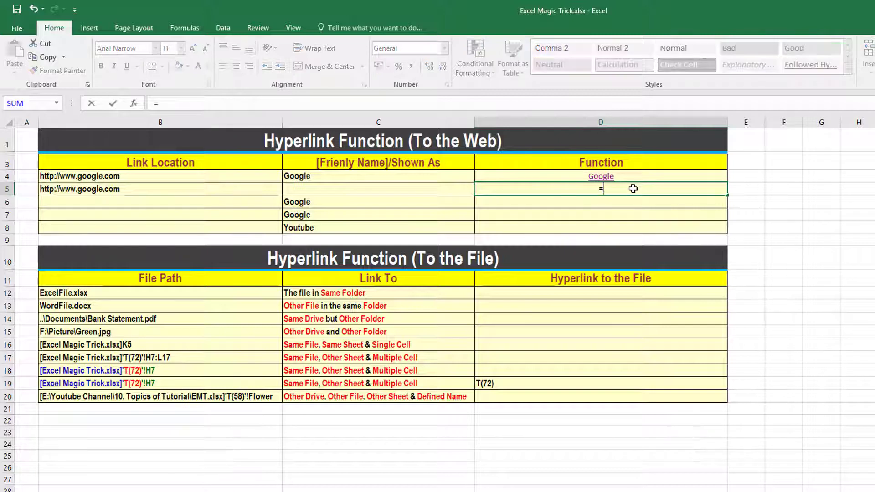
{"action": "type", "text": "hy"}
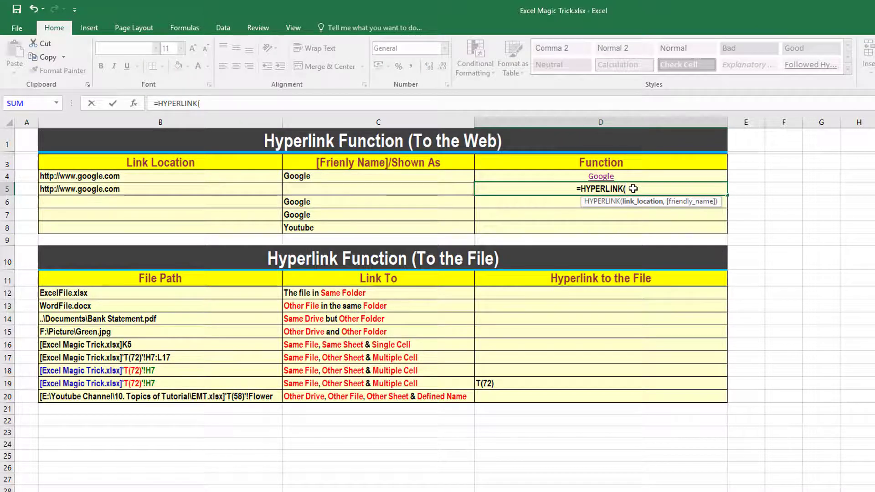
{"action": "left_click", "coordinate": [171, 189]}
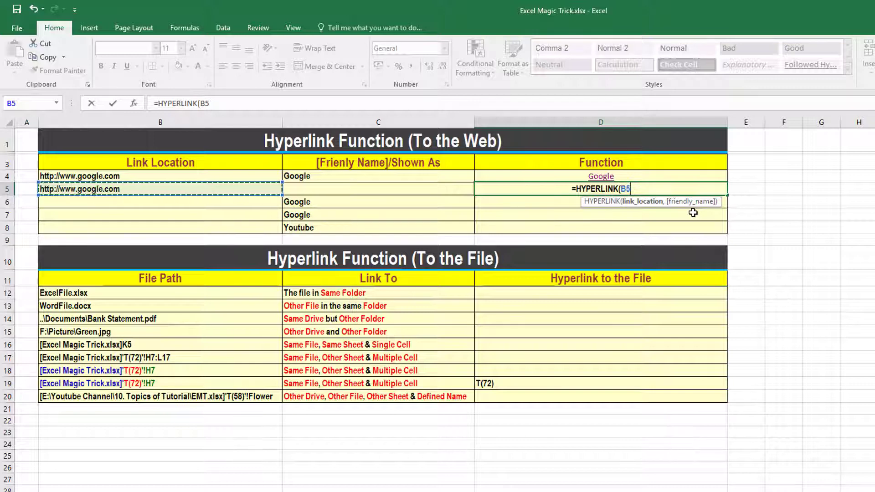
{"action": "type", "text": ")"}
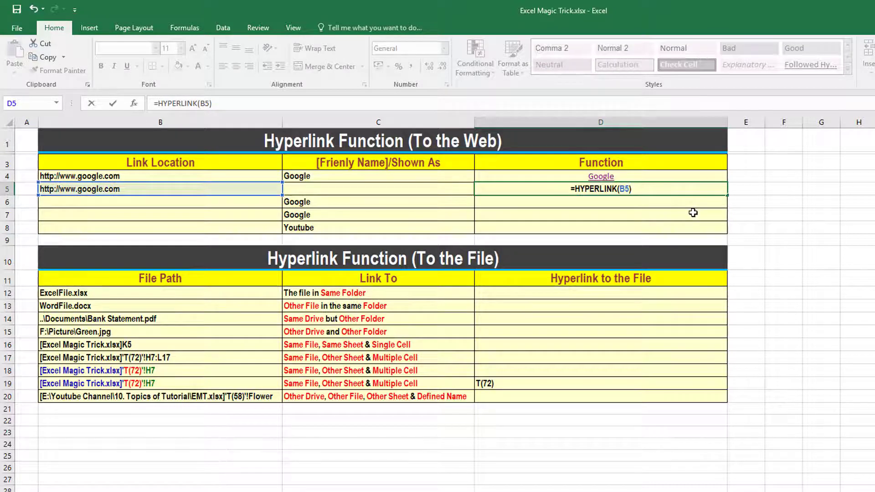
{"action": "key", "text": "Return"}
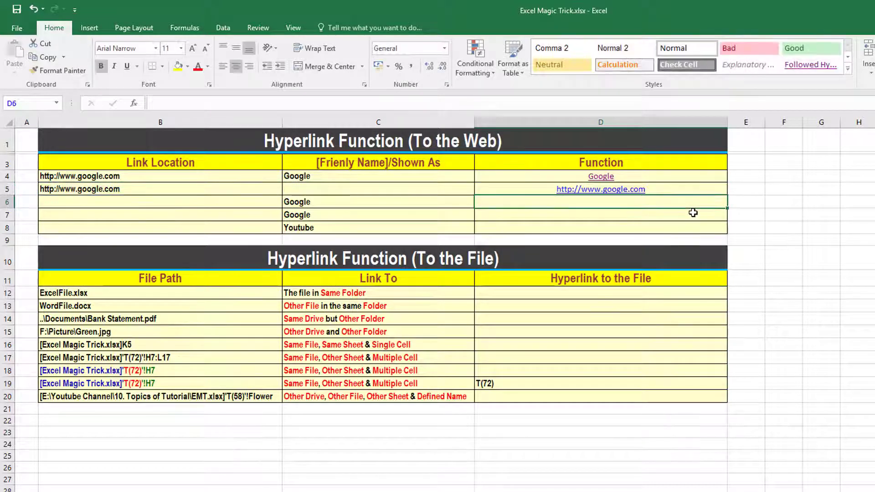
{"action": "left_click", "coordinate": [622, 195]}
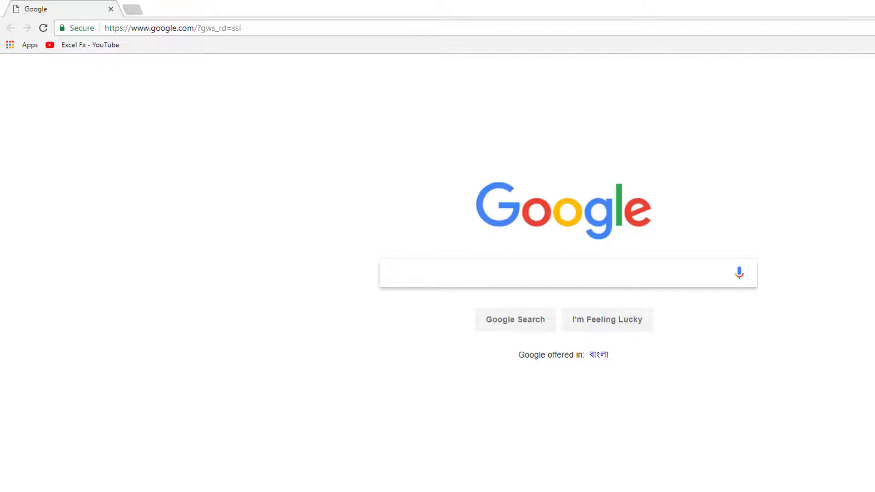
{"action": "key", "text": "alt+Tab"}
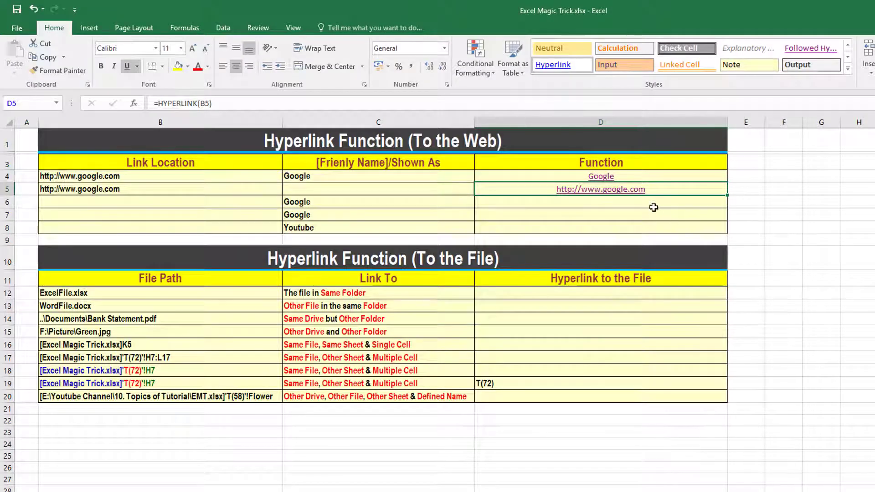
{"action": "left_click", "coordinate": [653, 202]}
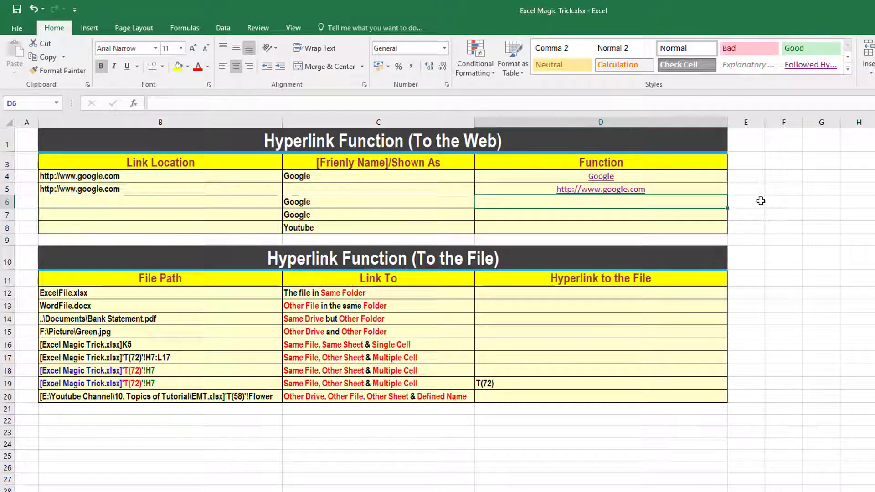
{"action": "type", "text": "www.goo"}
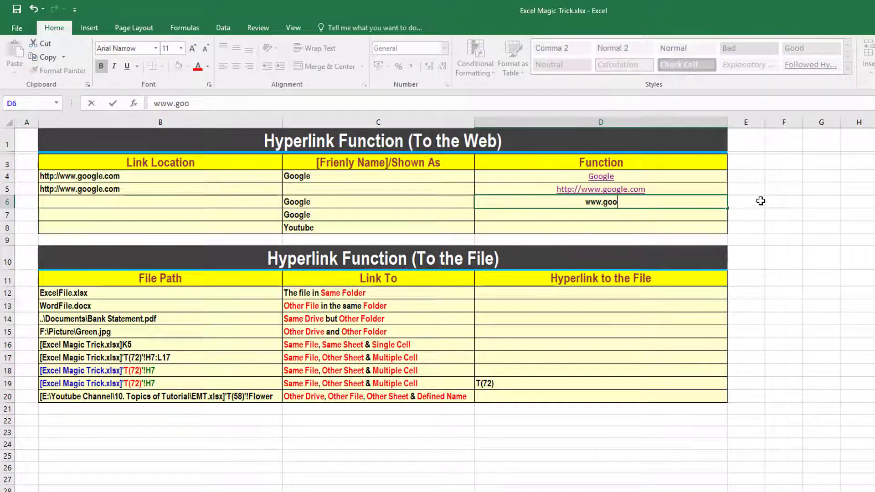
{"action": "type", "text": "gle.com"}
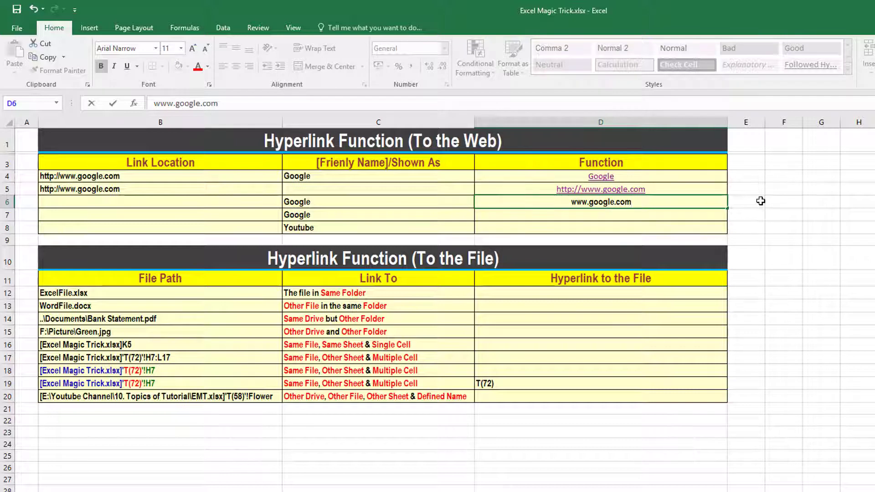
{"action": "key", "text": "Return"}
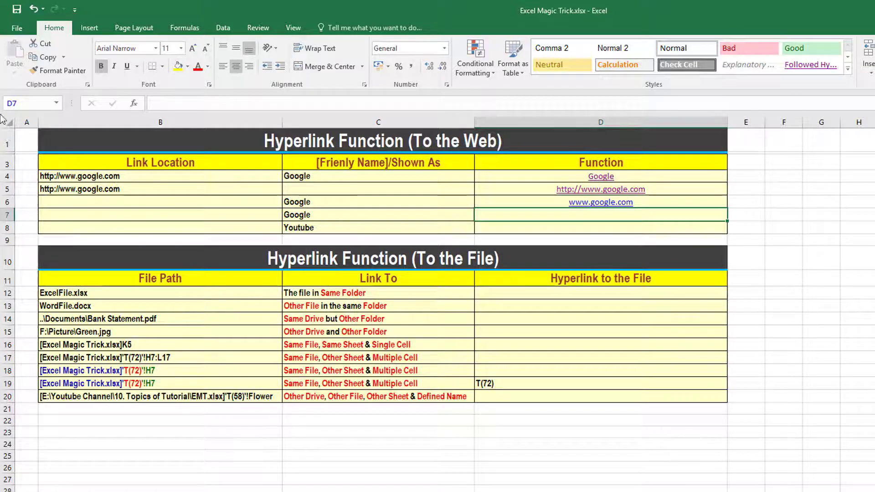
Turn off the AutoCorrect option 'Internet and network paths with hyperlinks' in Excel Options.
{"action": "left_click", "coordinate": [17, 31]}
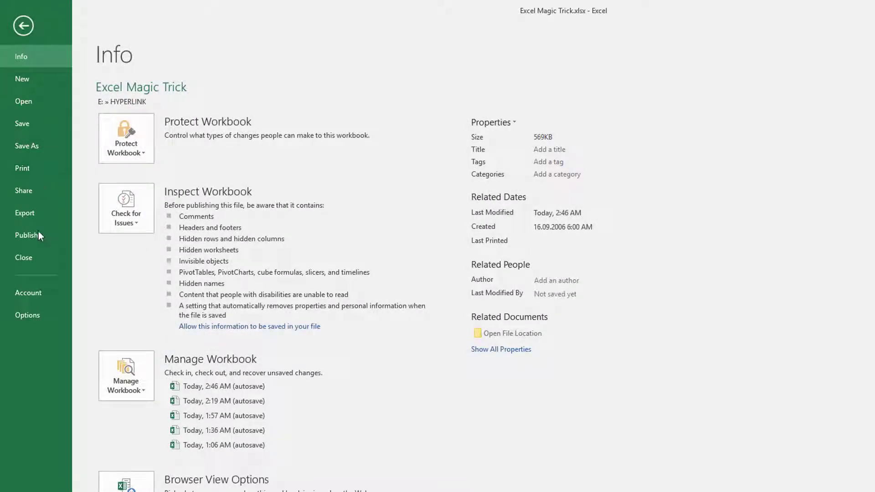
{"action": "left_click", "coordinate": [26, 318]}
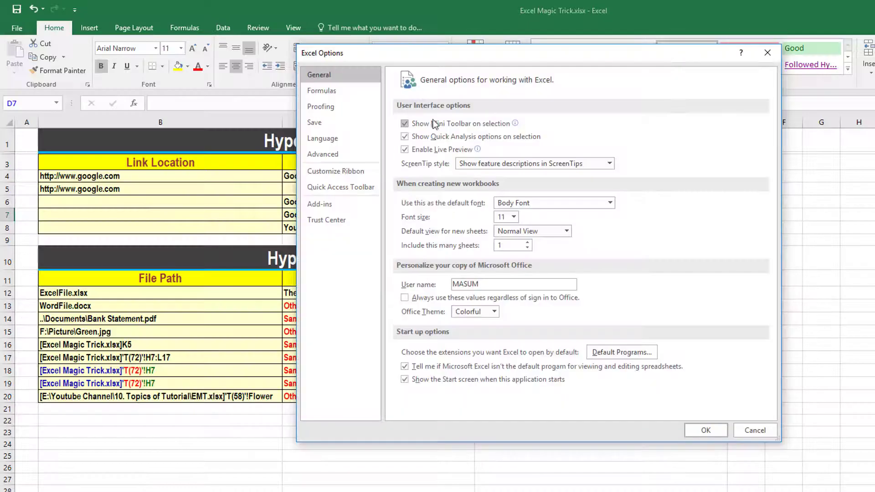
{"action": "left_click", "coordinate": [337, 107]}
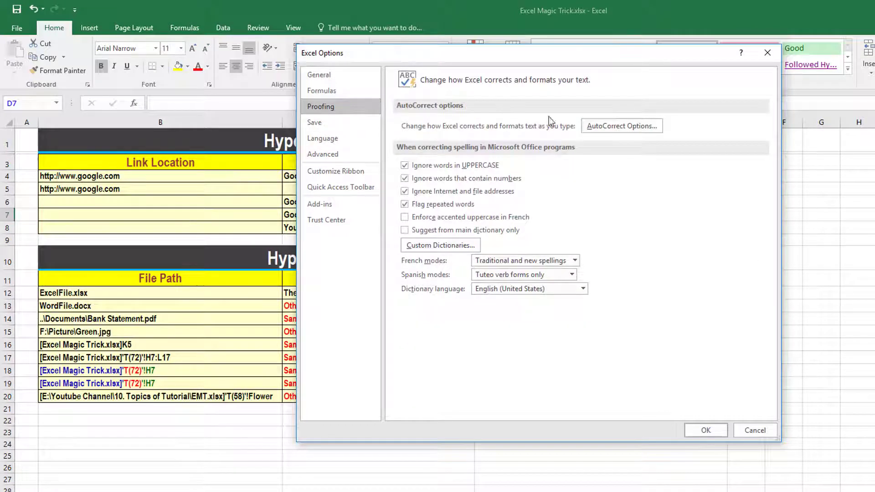
{"action": "left_click", "coordinate": [624, 127]}
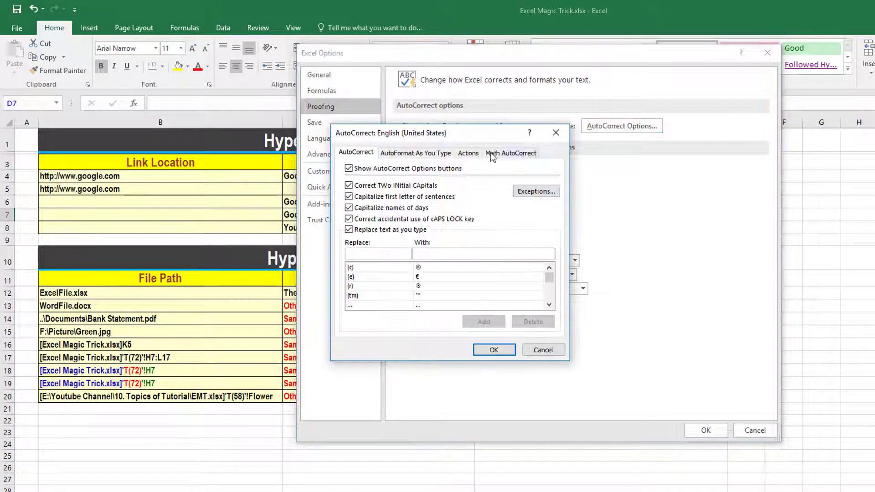
{"action": "left_click", "coordinate": [422, 153]}
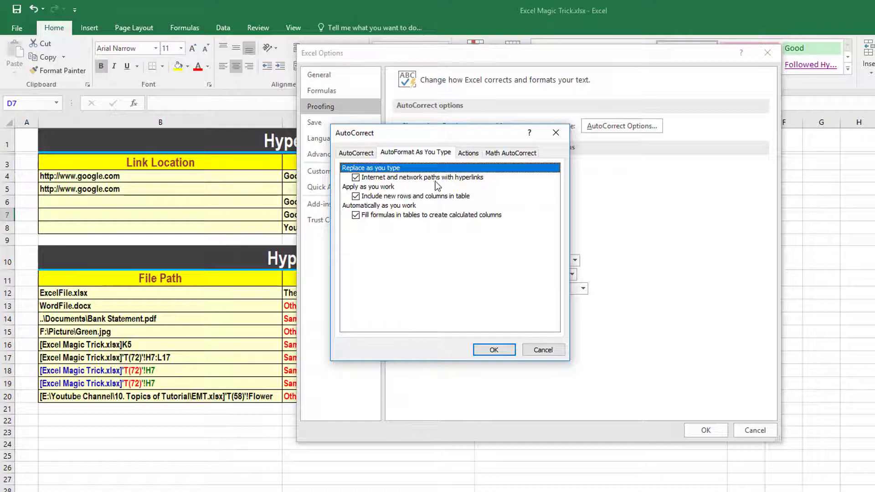
{"action": "left_click", "coordinate": [356, 178]}
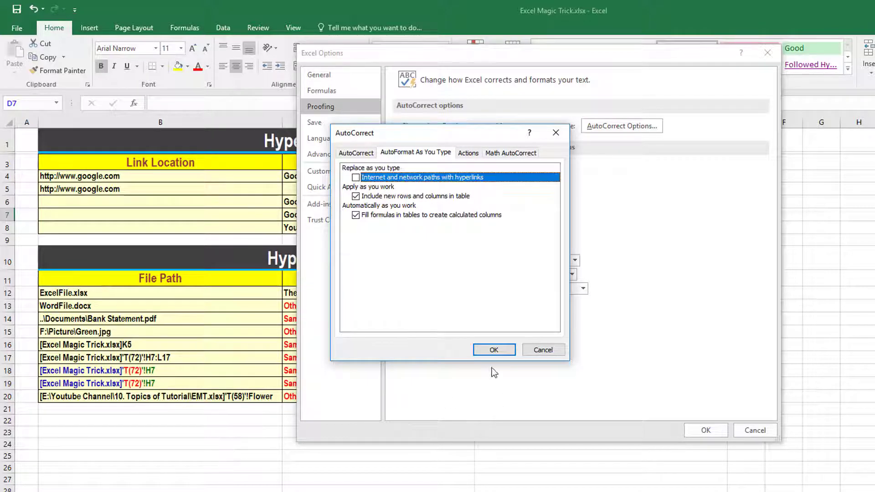
{"action": "left_click", "coordinate": [493, 350]}
{"action": "left_click", "coordinate": [705, 430]}
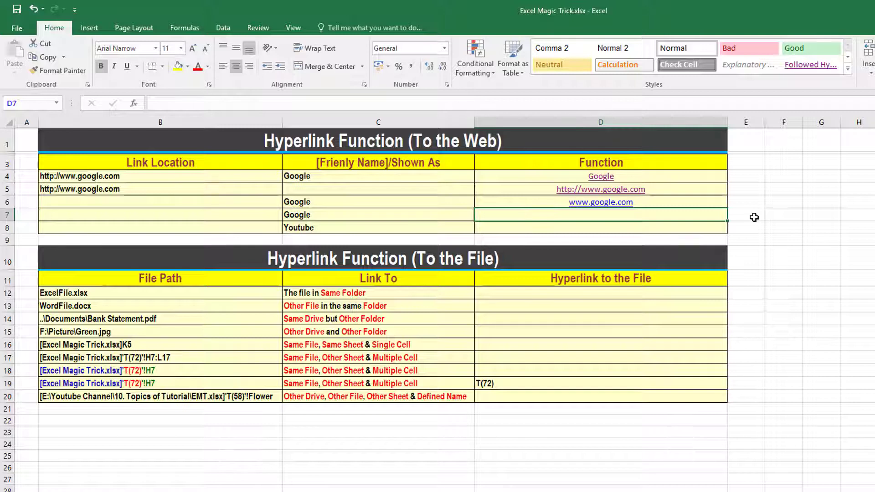
{"action": "type", "text": "www.google.com"}
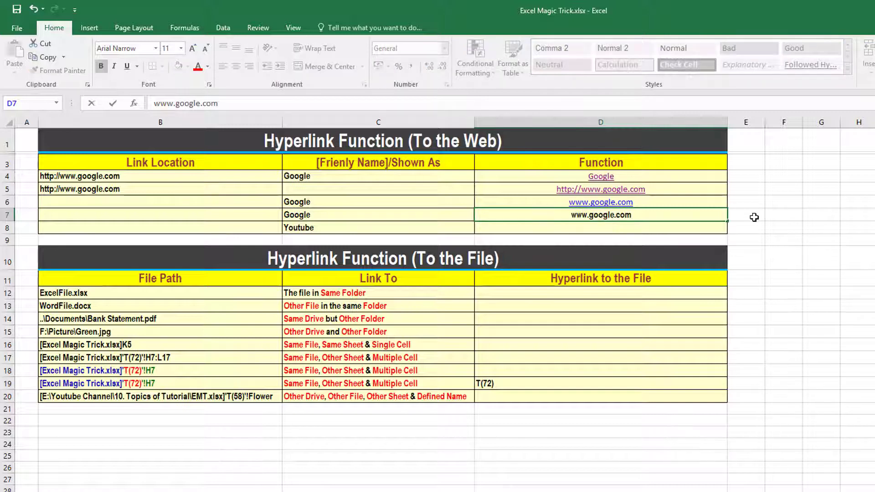
{"action": "key", "text": "Return"}
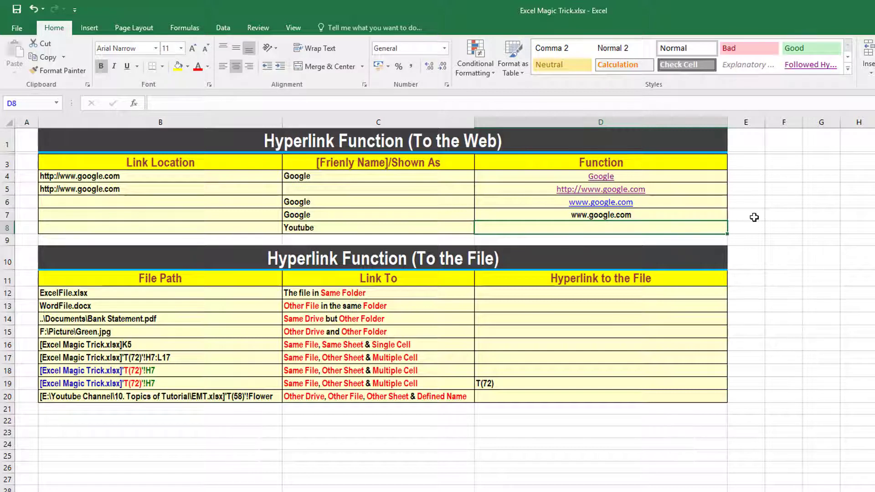
{"action": "left_click", "coordinate": [613, 214]}
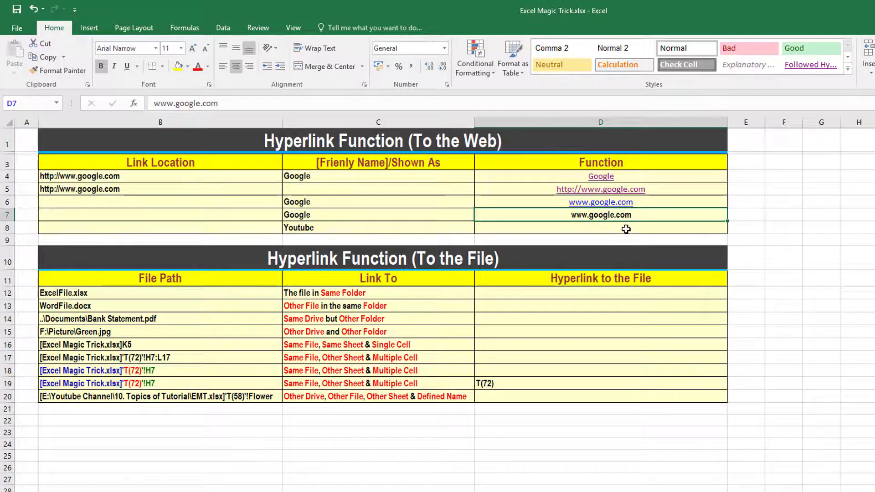
{"action": "key", "text": "ctrl+z"}
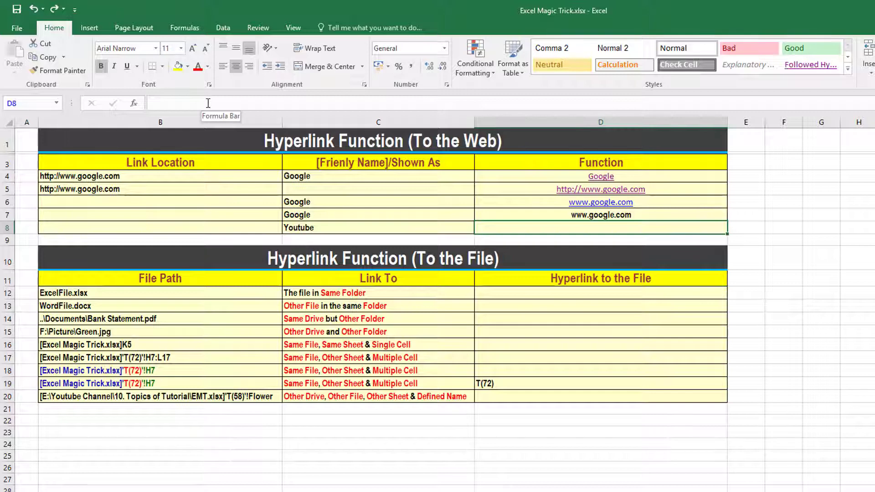
{"action": "type", "text": "="}
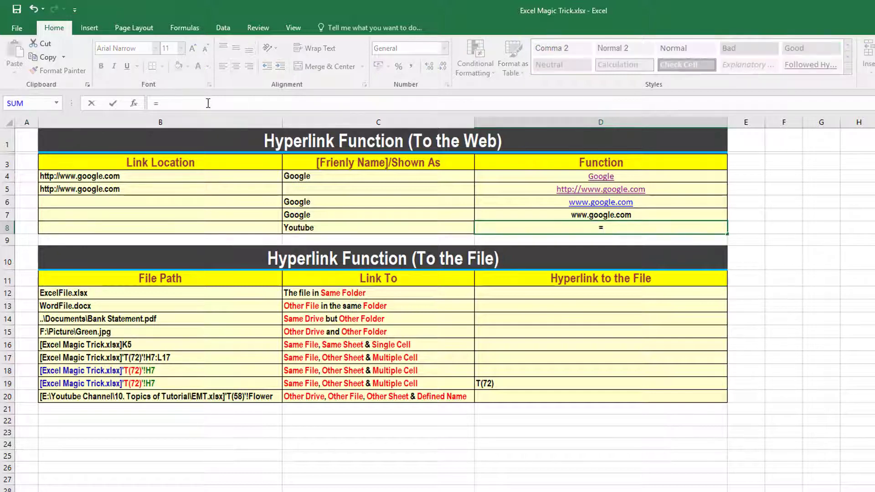
{"action": "type", "text": "h"}
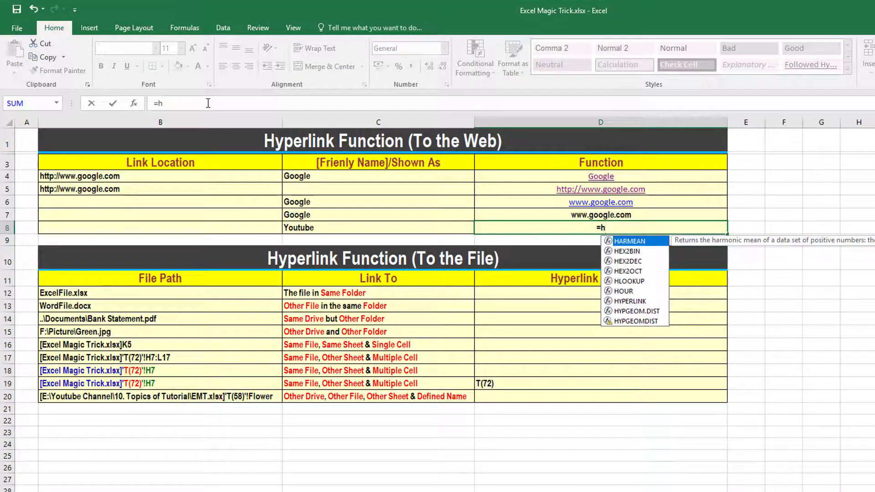
{"action": "key", "text": "Tab"}
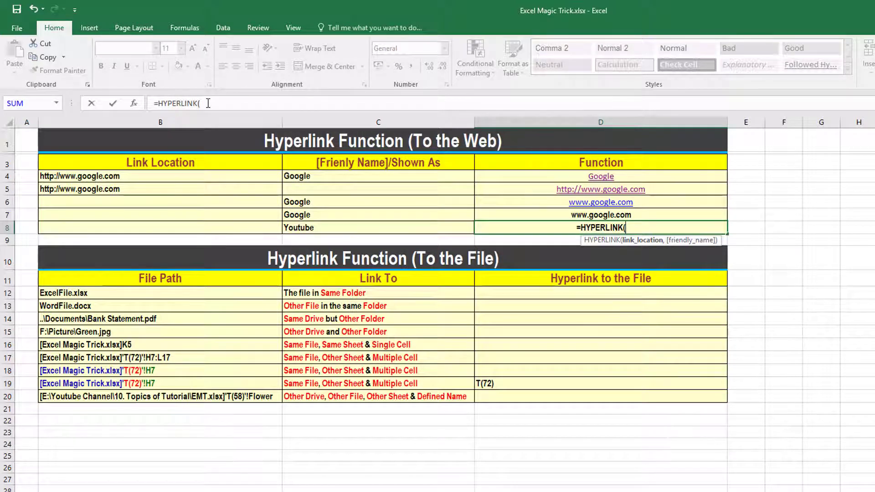
{"action": "type", "text": "\""}
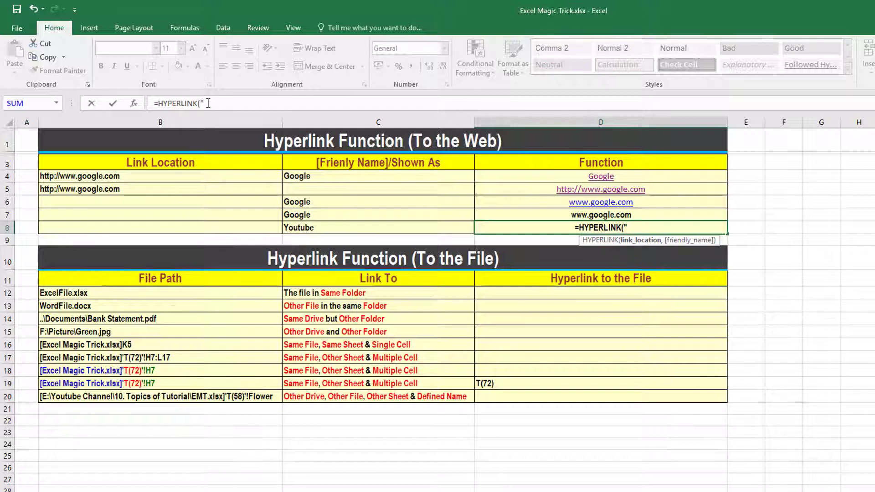
{"action": "type", "text": "https"}
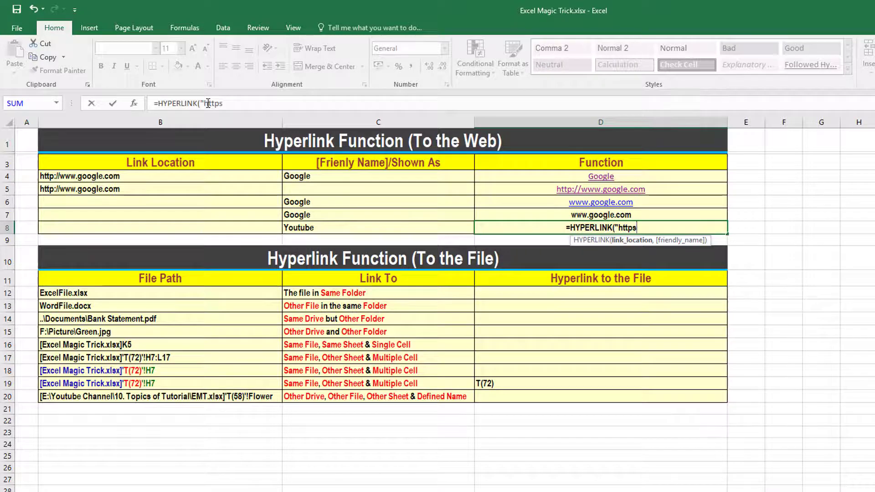
{"action": "type", "text": "://www."}
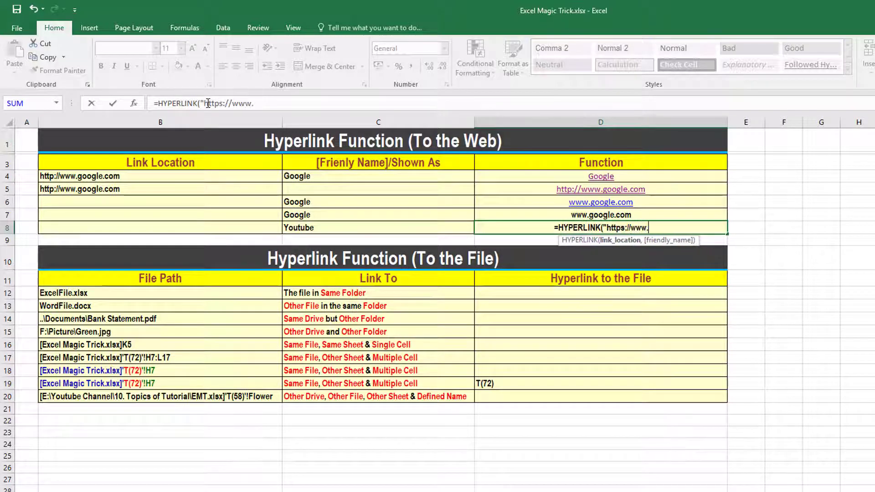
{"action": "type", "text": "youtube.com\""}
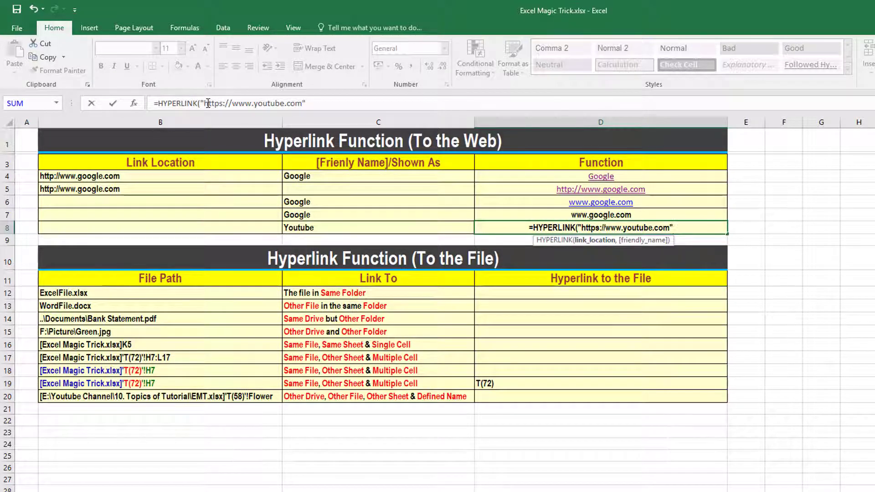
{"action": "type", "text": ","}
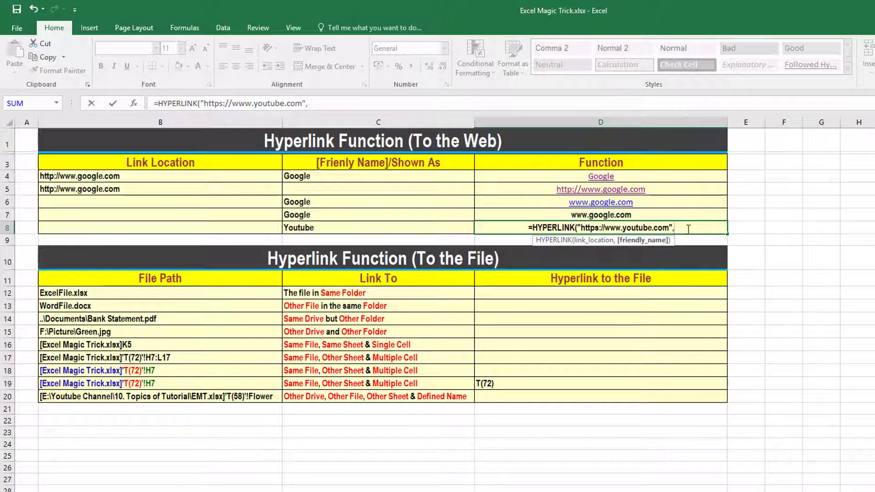
{"action": "left_click", "coordinate": [319, 227]}
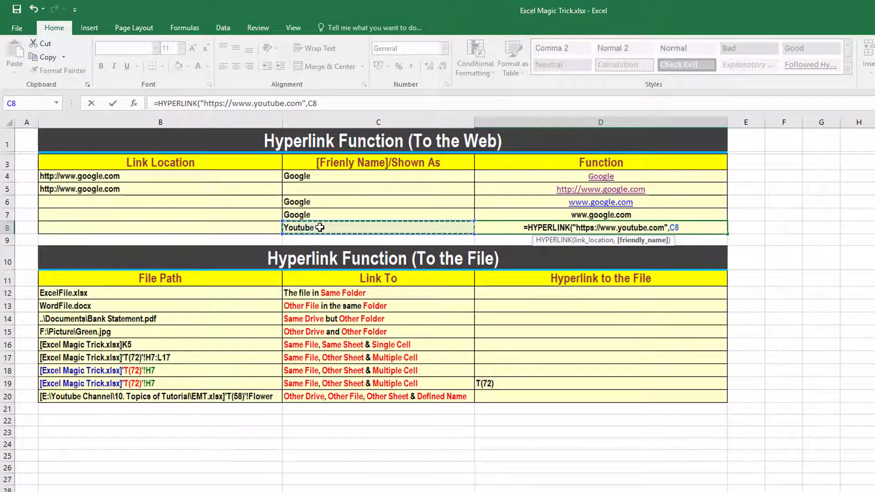
{"action": "key", "text": "Return"}
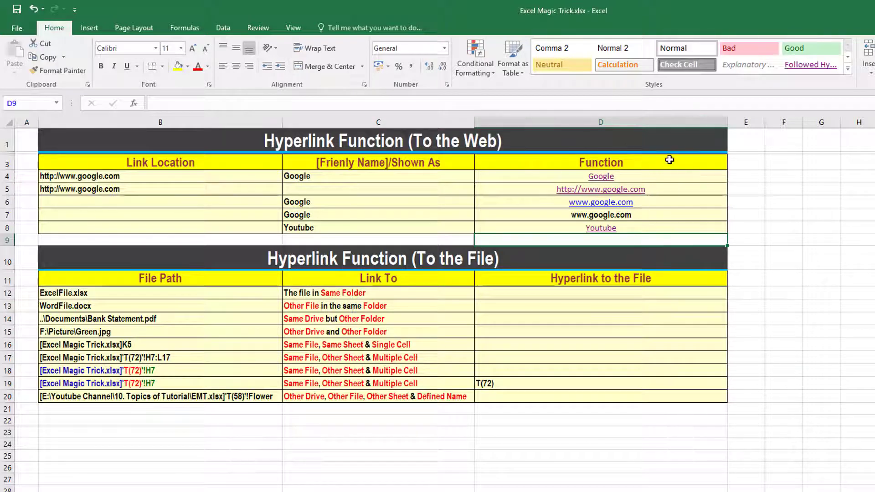
Select D12 and switch to File Explorer to view the E:\HYPERLINK folder's files.
{"action": "left_click", "coordinate": [629, 296]}
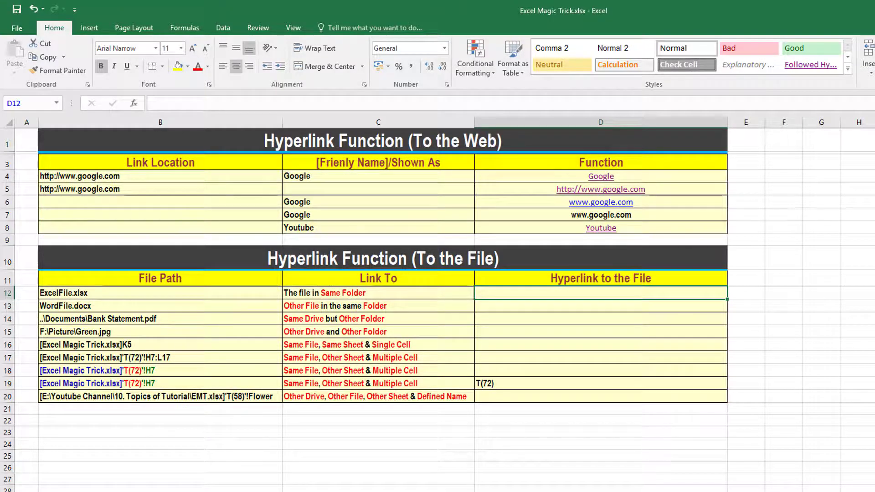
{"action": "key", "text": "alt+Tab"}
Enter =HYPERLINK(B12) in D12 to link to the ExcelFile.xlsx path.
{"action": "type", "text": "h"}
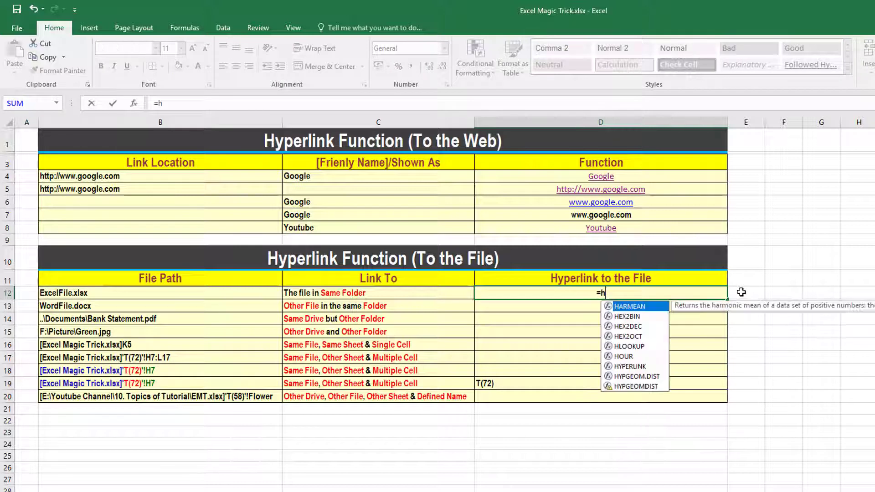
{"action": "type", "text": "yp"}
{"action": "key", "text": "Tab"}
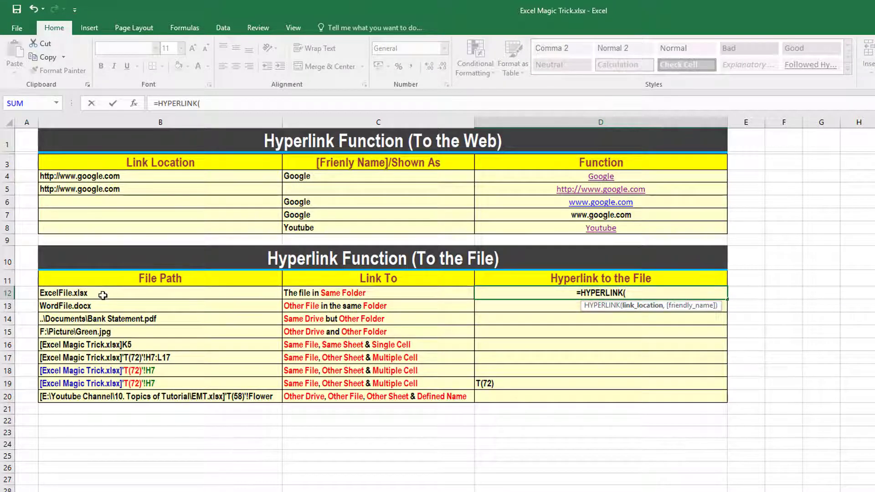
{"action": "left_click", "coordinate": [102, 295]}
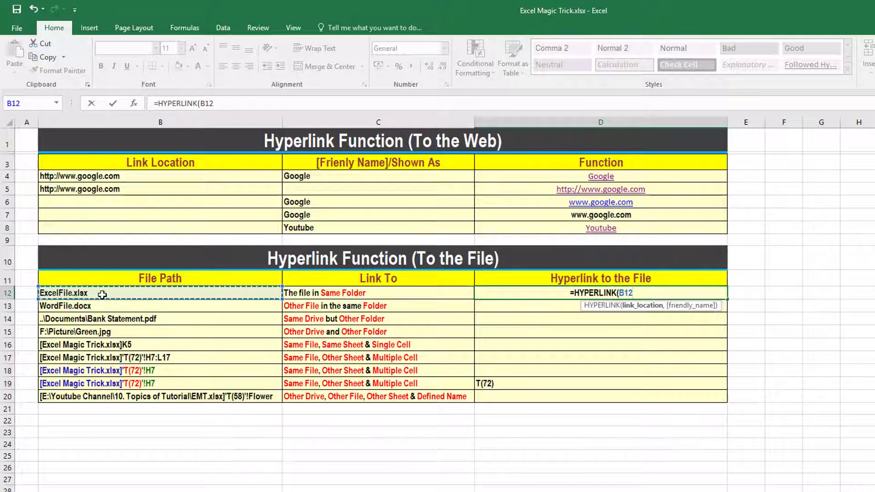
{"action": "type", "text": ")"}
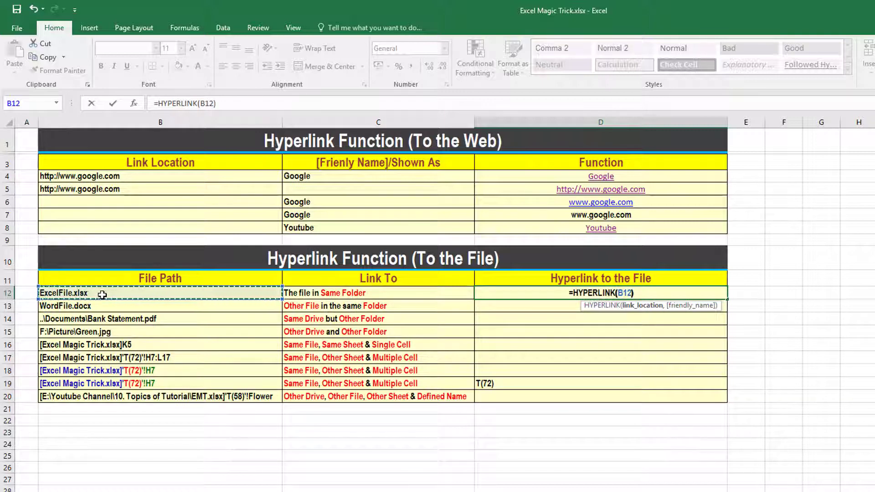
{"action": "key", "text": "Return"}
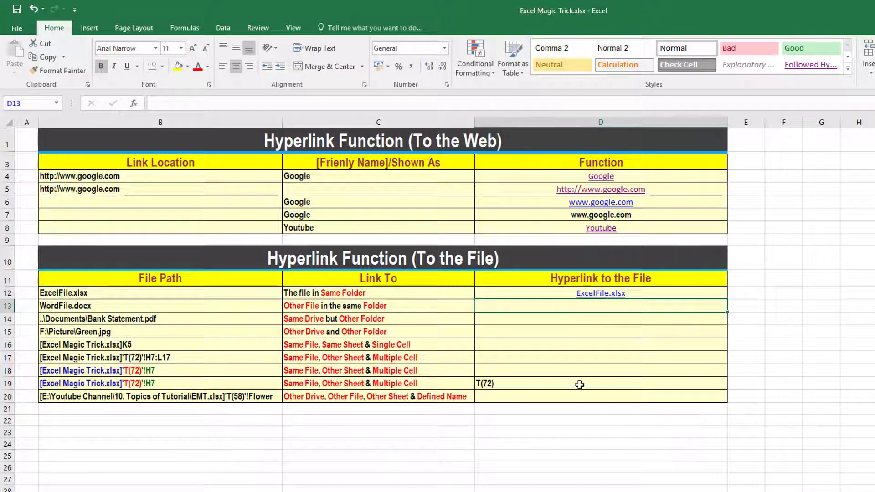
Fill the link formula down to D13:D14 for WordFile.docx and Bank Statement.pdf.
{"action": "left_click", "coordinate": [716, 294]}
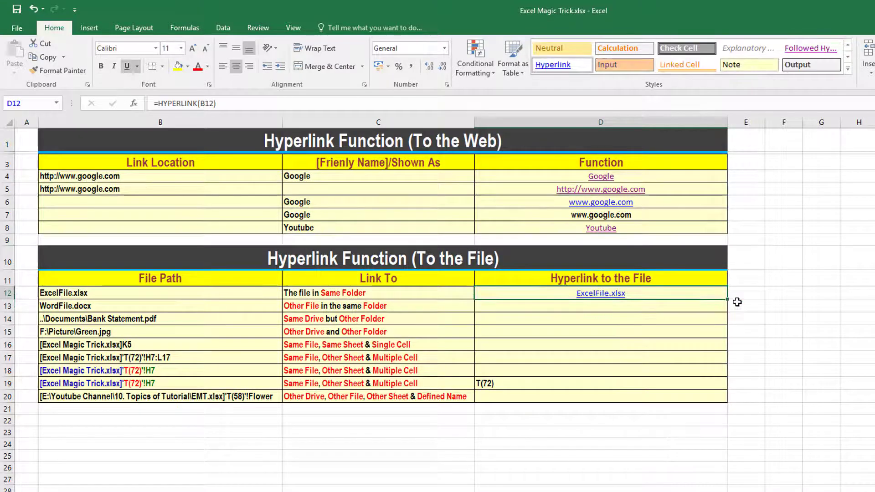
{"action": "left_click_drag", "start_coordinate": [730, 301], "coordinate": [701, 315]}
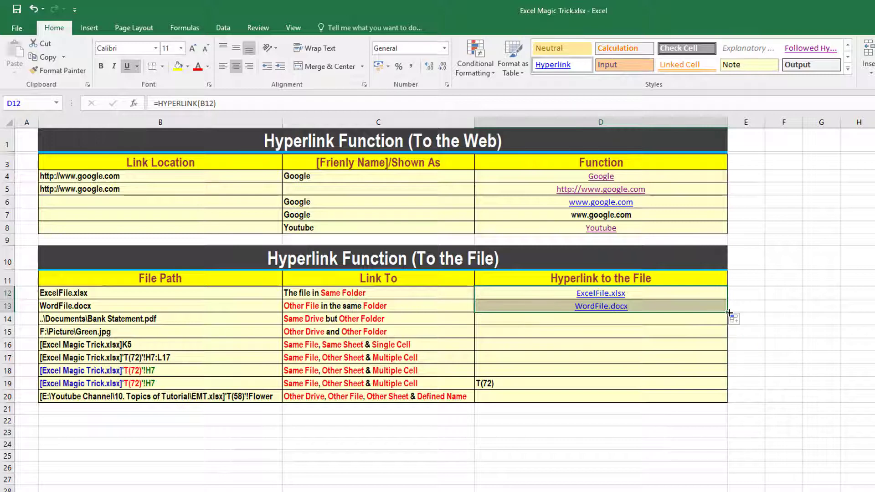
{"action": "left_click_drag", "start_coordinate": [730, 315], "coordinate": [727, 325]}
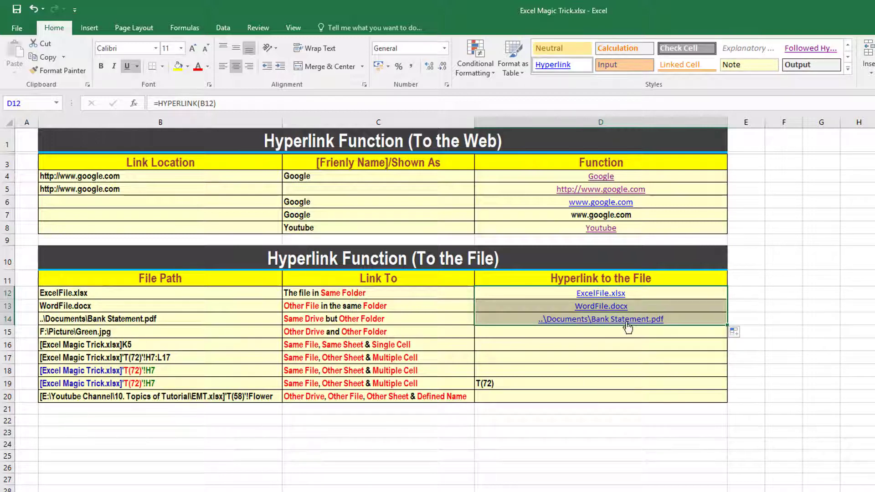
{"action": "left_click", "coordinate": [756, 294]}
{"action": "left_click", "coordinate": [752, 324]}
{"action": "type", "text": "E:\\Documents\\Bank Statement.pdf"}
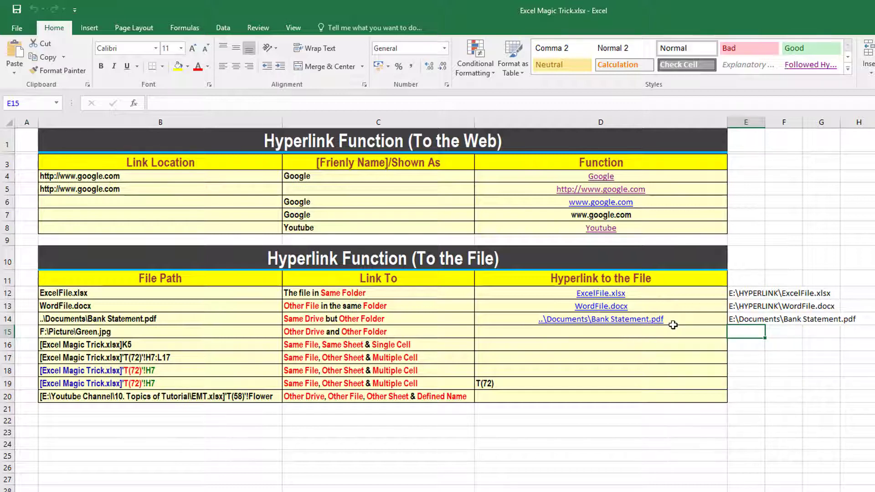
Follow the D14 link to open Bank Statement.pdf, then switch to the HYPERLINK folder.
{"action": "left_click", "coordinate": [624, 325]}
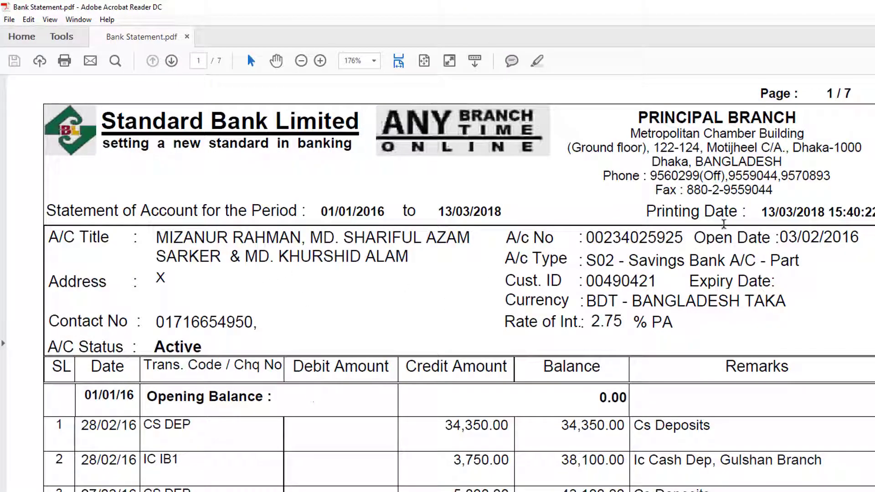
{"action": "key", "text": "alt+Tab"}
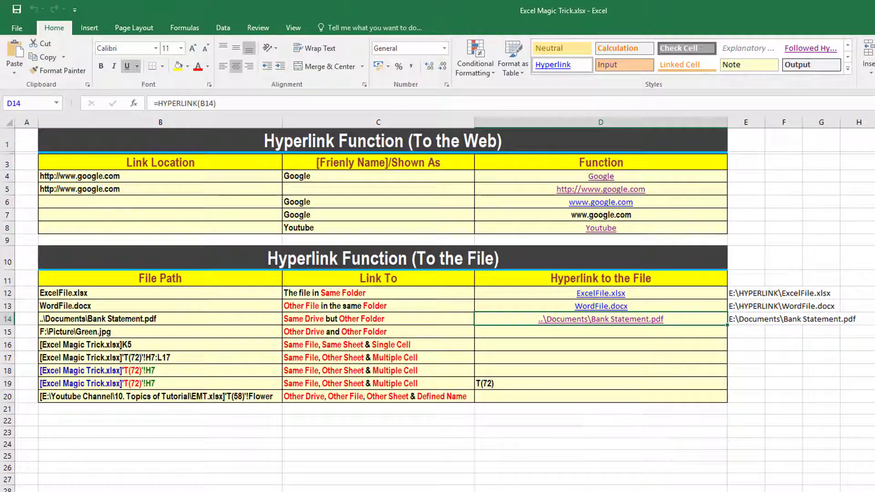
{"action": "key", "text": "alt+Tab"}
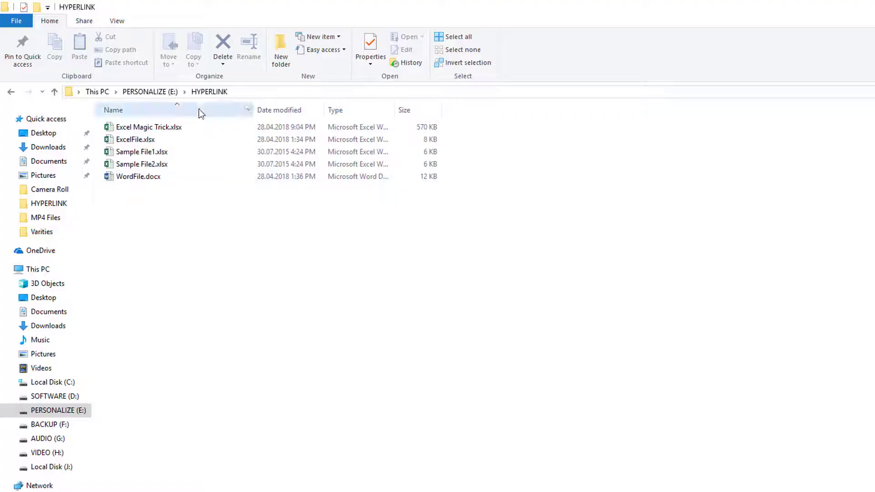
Open Bank Statement.pdf from E:\Documents in File Explorer, then close it.
{"action": "left_click", "coordinate": [157, 92]}
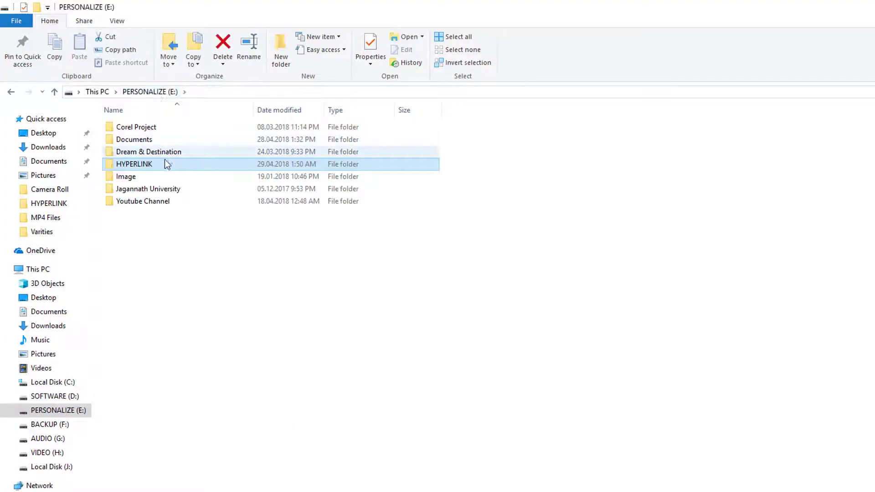
{"action": "double_click", "coordinate": [143, 143]}
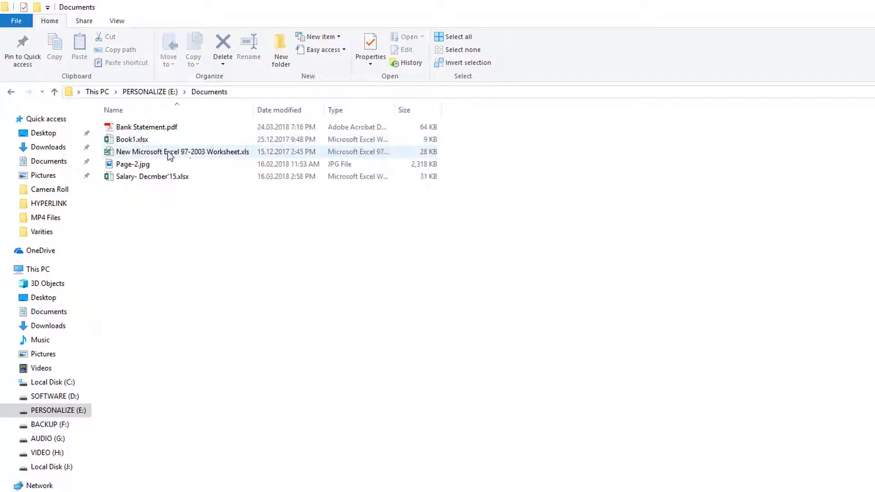
{"action": "double_click", "coordinate": [146, 128]}
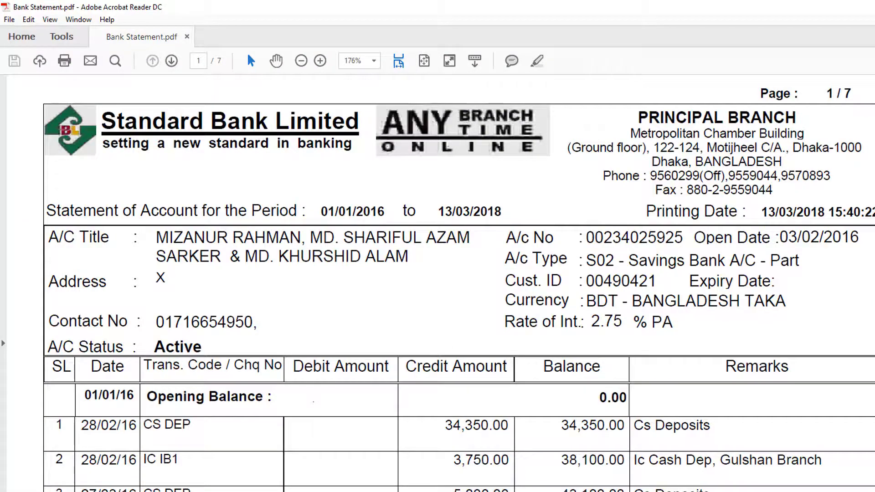
{"action": "key", "text": "alt+F4"}
{"action": "key", "text": "alt+F4"}
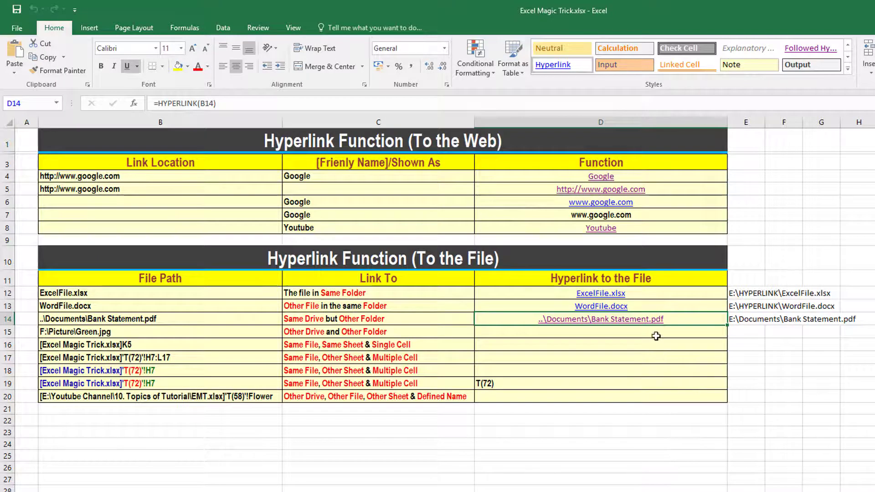
Fill the HYPERLINK formula into D15 for F:\Picture\Green.jpg and follow the link.
{"action": "left_click_drag", "start_coordinate": [728, 326], "coordinate": [730, 337]}
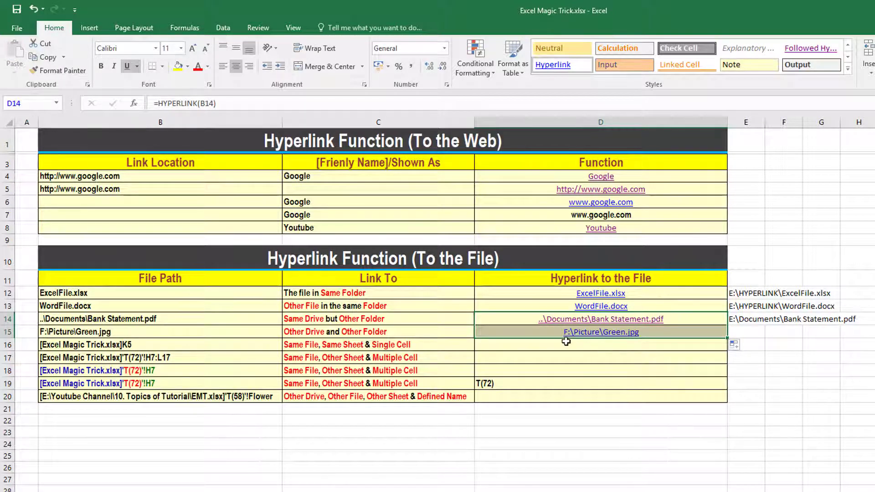
{"action": "left_click", "coordinate": [711, 332]}
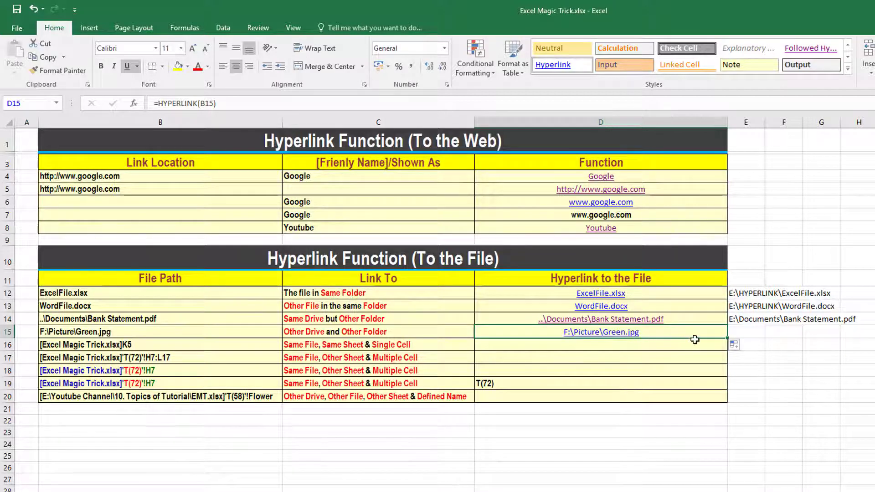
{"action": "left_click", "coordinate": [594, 338]}
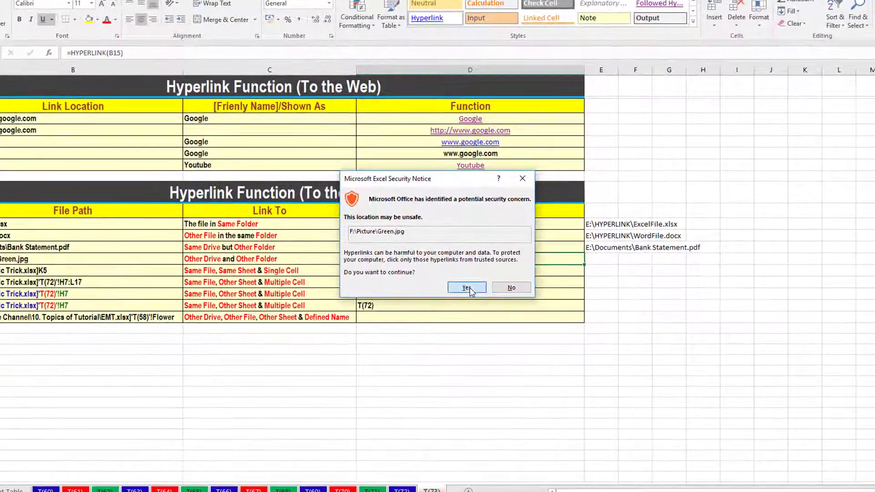
Accept the Excel security notice with Yes to open Green.jpg.
{"action": "left_click", "coordinate": [484, 297]}
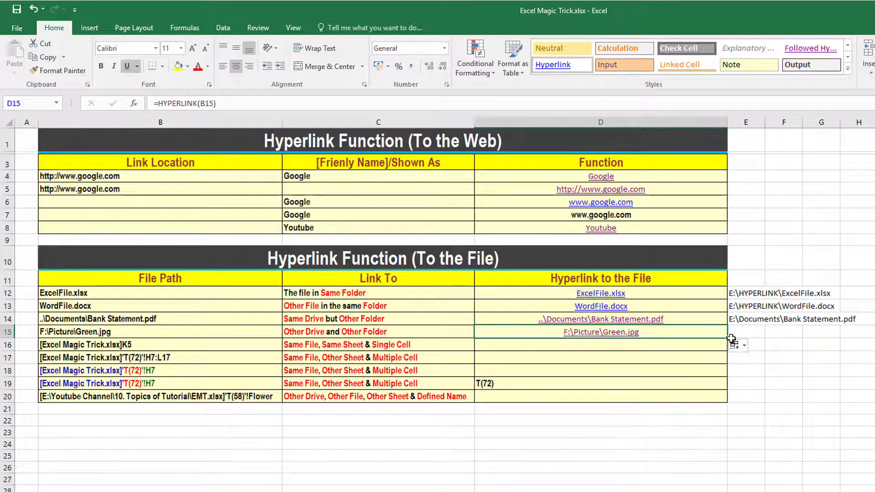
Fill the link formula into D16 and follow it to confirm it jumps to cell K5.
{"action": "left_click_drag", "start_coordinate": [728, 339], "coordinate": [729, 351]}
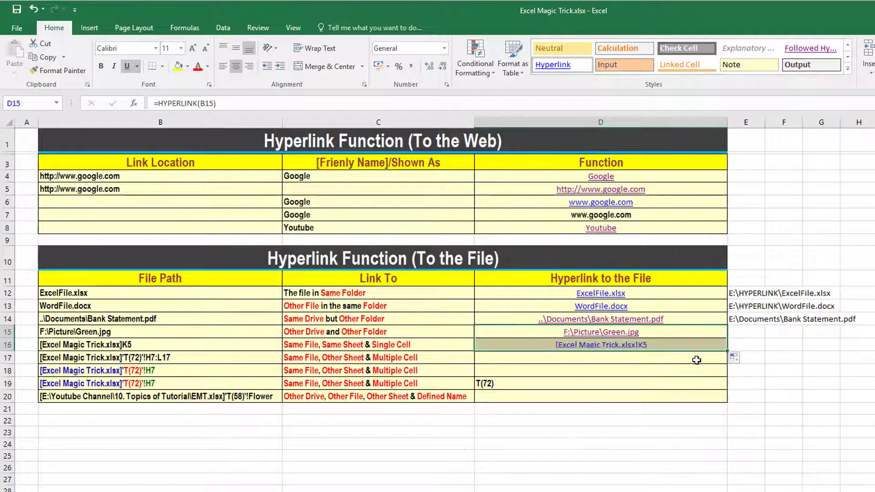
{"action": "left_click", "coordinate": [672, 347]}
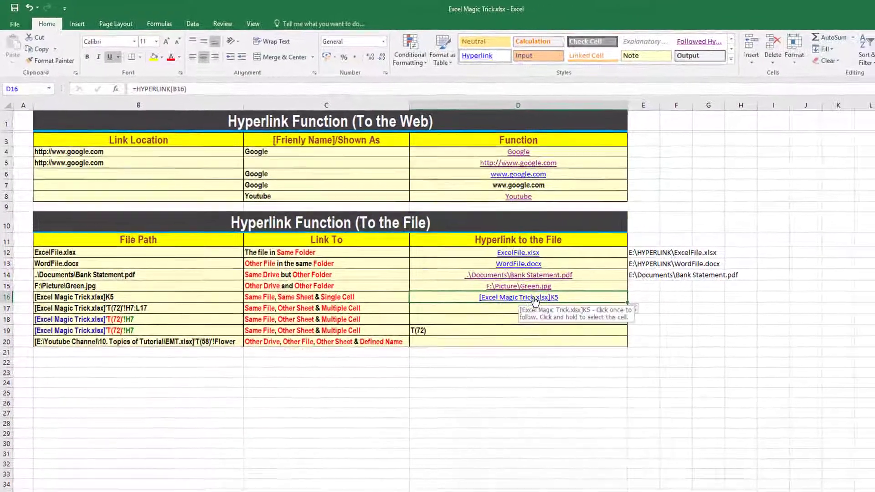
{"action": "left_click", "coordinate": [555, 313]}
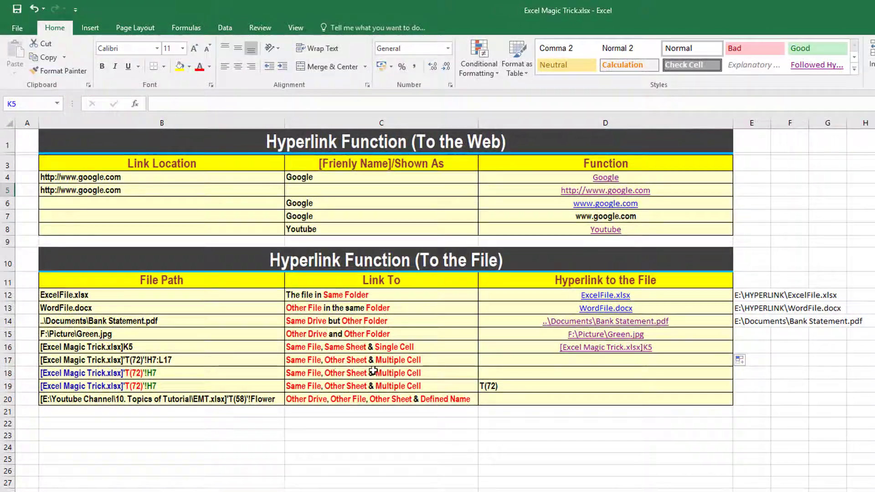
{"action": "left_click", "coordinate": [437, 360]}
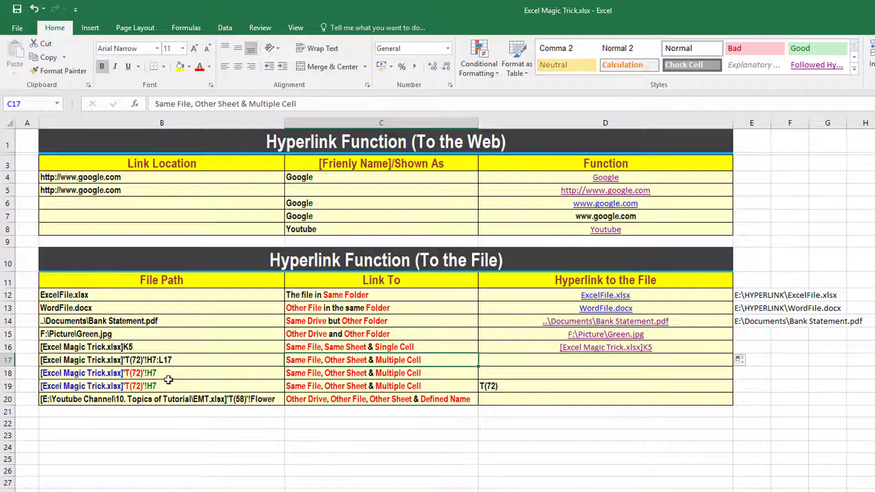
Fill the hyperlink formula into D17, test its jump to 'T(72)'!H7:L17, then select C18.
{"action": "left_click", "coordinate": [704, 347]}
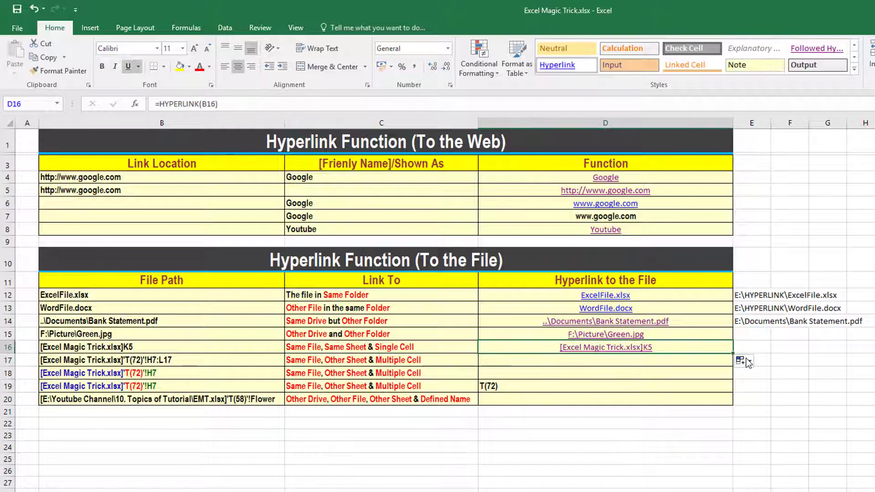
{"action": "left_click_drag", "start_coordinate": [735, 354], "coordinate": [734, 367]}
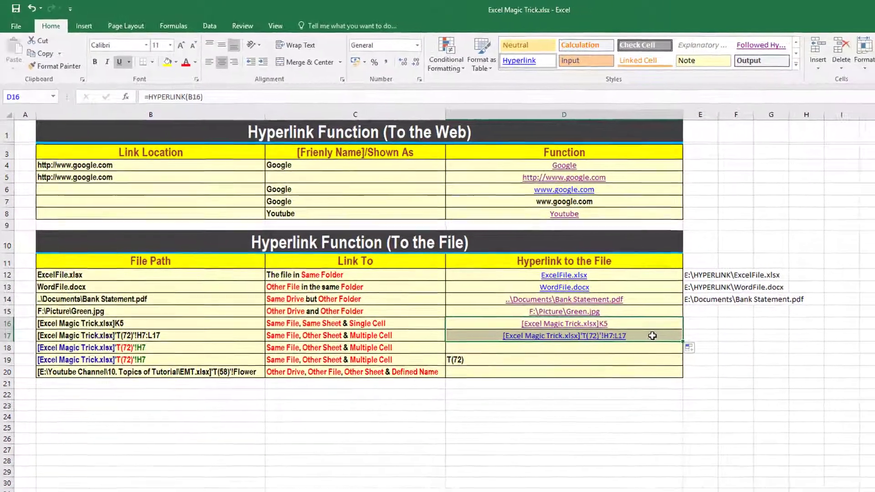
{"action": "left_click", "coordinate": [652, 336]}
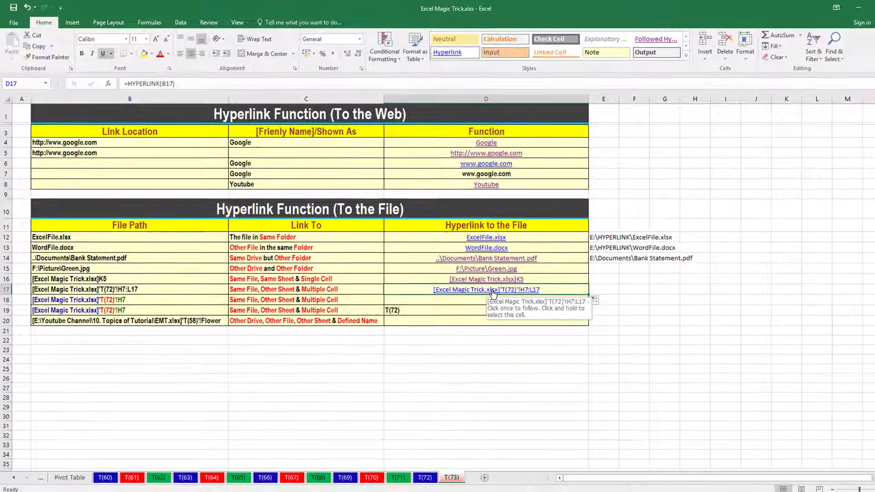
{"action": "left_click", "coordinate": [499, 294]}
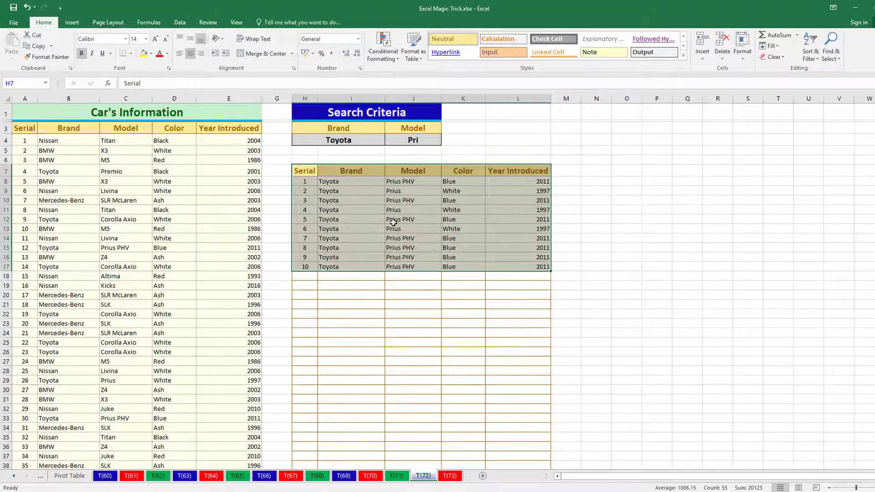
{"action": "left_click", "coordinate": [450, 476]}
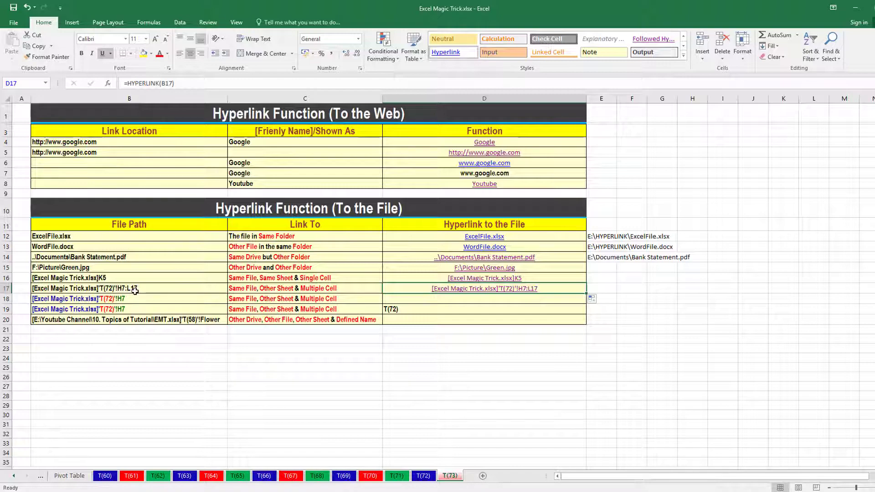
{"action": "left_click", "coordinate": [423, 476]}
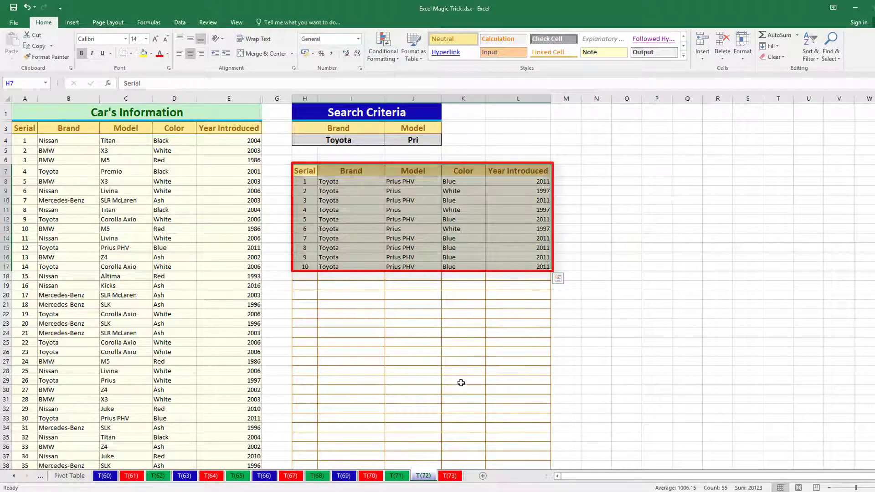
{"action": "left_click", "coordinate": [450, 477]}
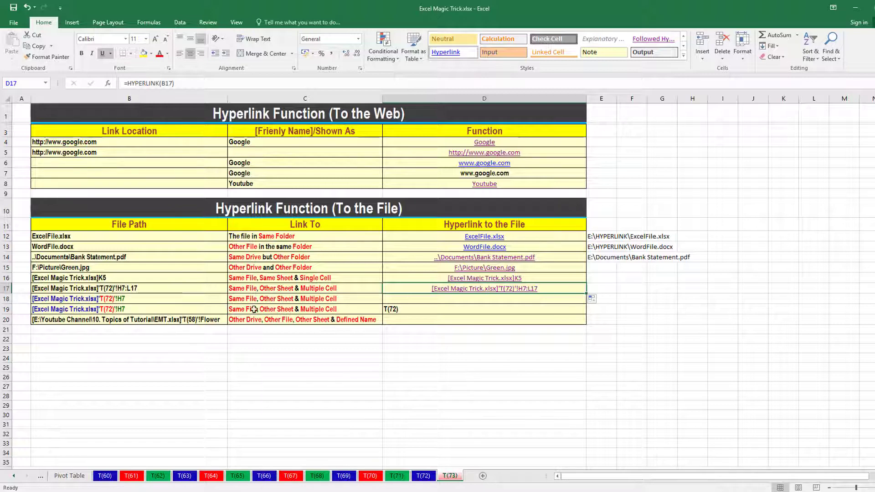
{"action": "left_click", "coordinate": [319, 299]}
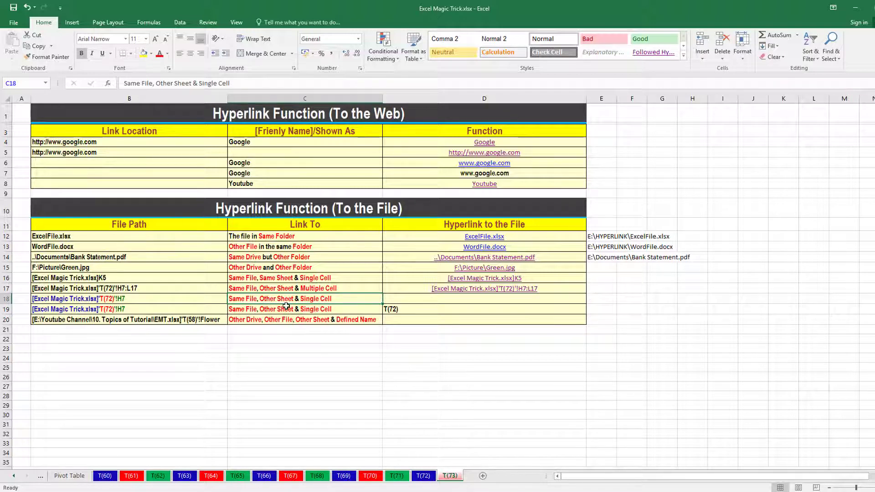
Copy the D17 hyperlink formula into D18 and confirm it jumps to H7 on T(72).
{"action": "left_click", "coordinate": [423, 302]}
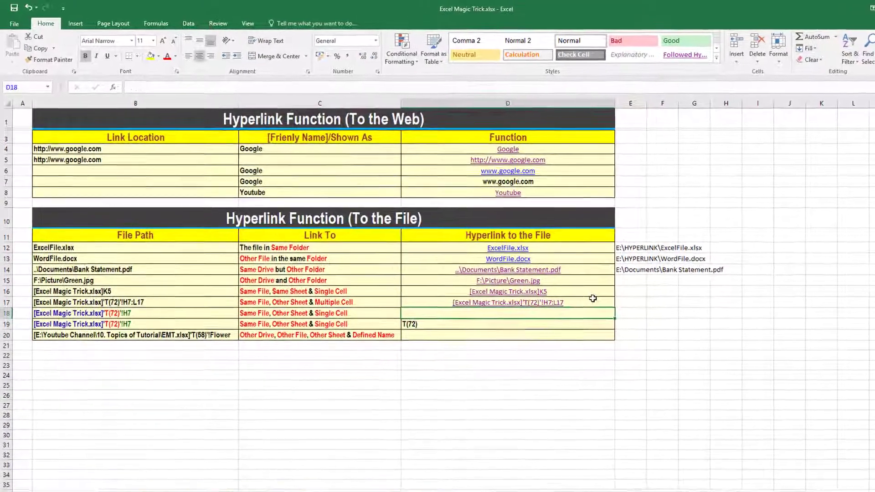
{"action": "left_click", "coordinate": [593, 298]}
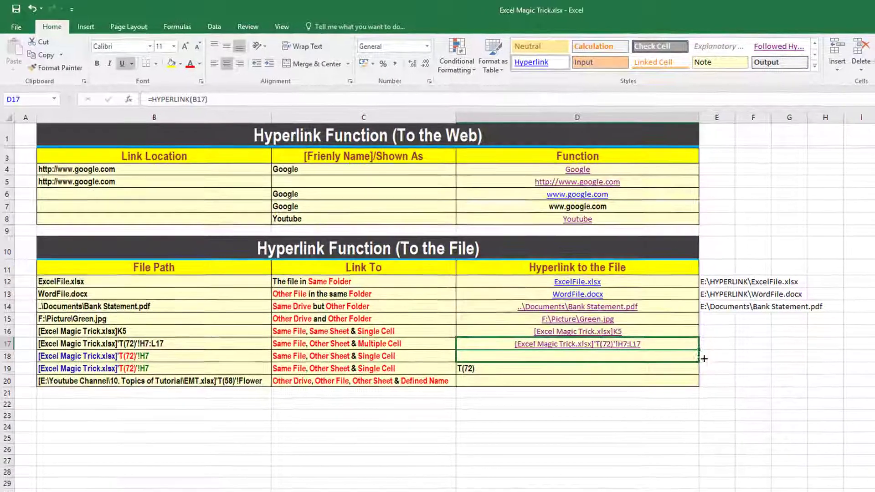
{"action": "left_click_drag", "start_coordinate": [704, 358], "coordinate": [704, 360]}
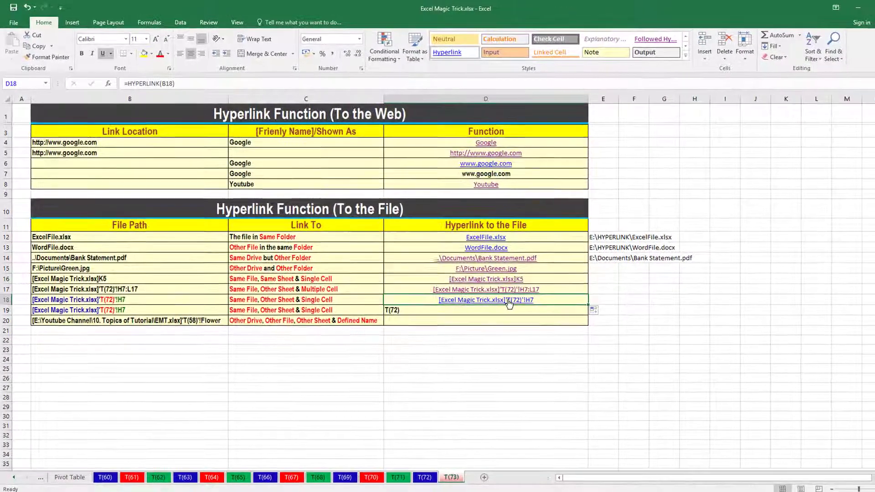
{"action": "left_click", "coordinate": [574, 325]}
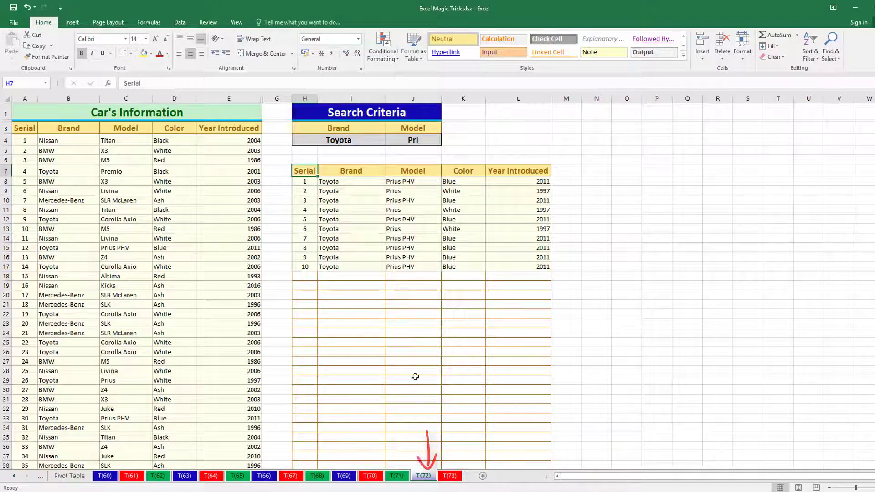
{"action": "left_click", "coordinate": [450, 476]}
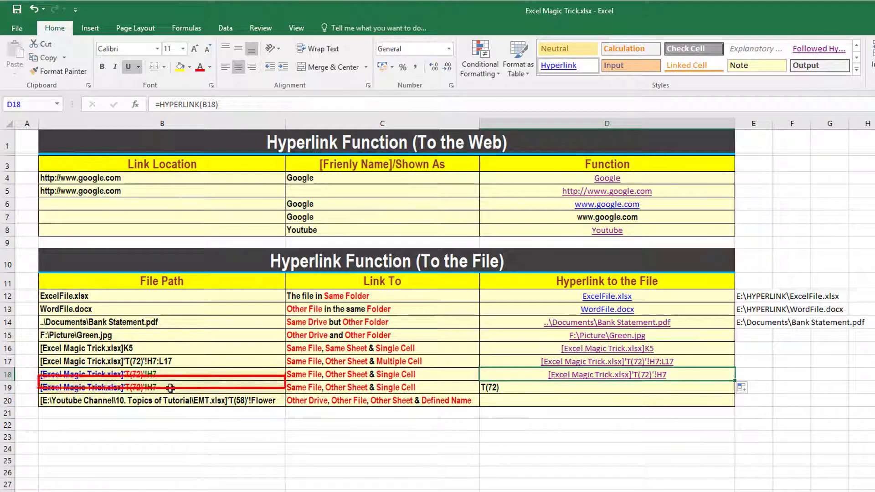
Rewrite B19 as =HYPERLINK("#'"&D19&"'!H7") to link to H7 on D19's sheet.
{"action": "left_click", "coordinate": [182, 388]}
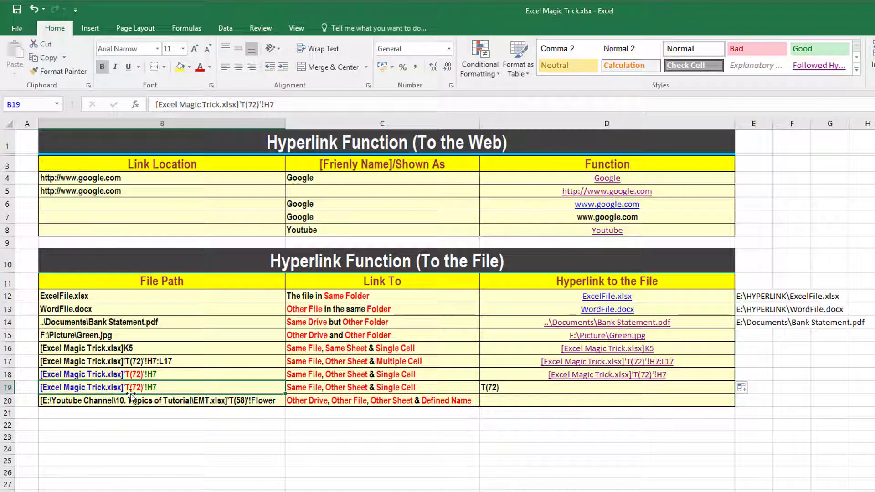
{"action": "double_click", "coordinate": [88, 394]}
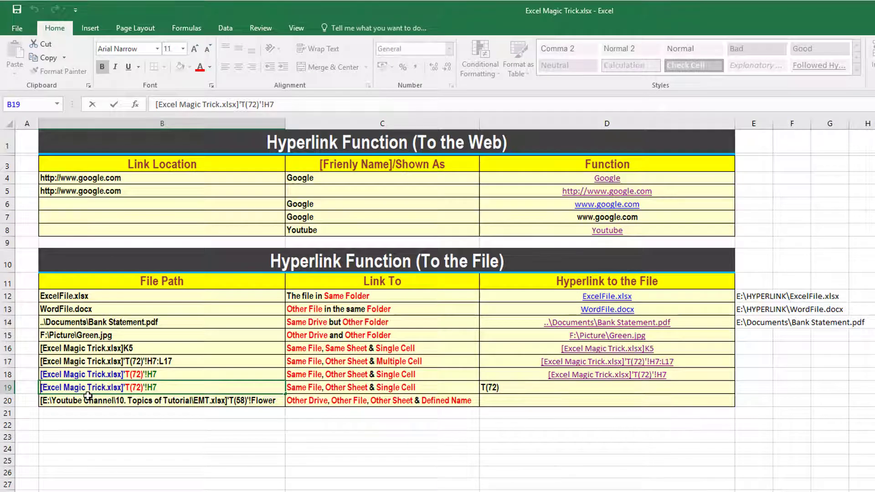
{"action": "type", "text": "=H"}
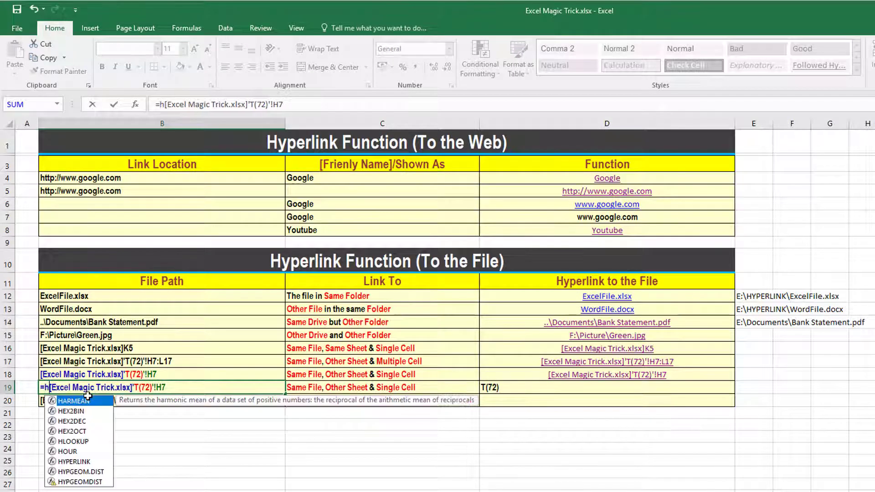
{"action": "type", "text": "YPERLINK("}
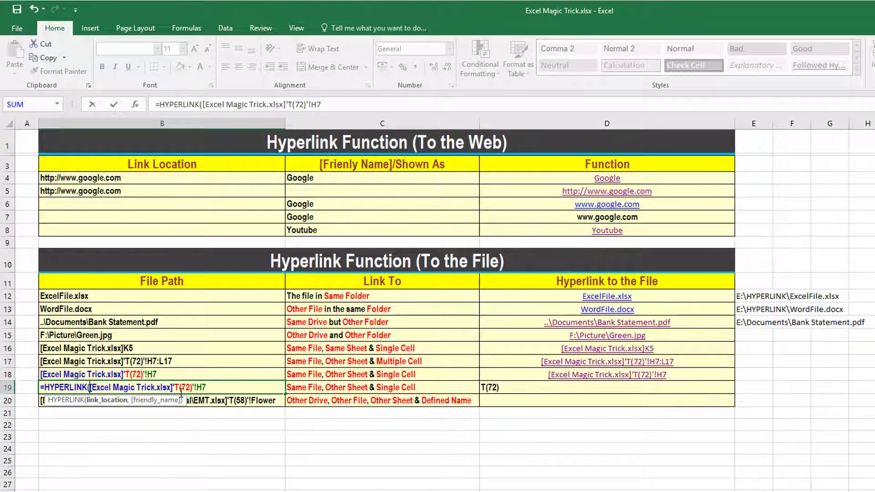
{"action": "type", "text": "\""}
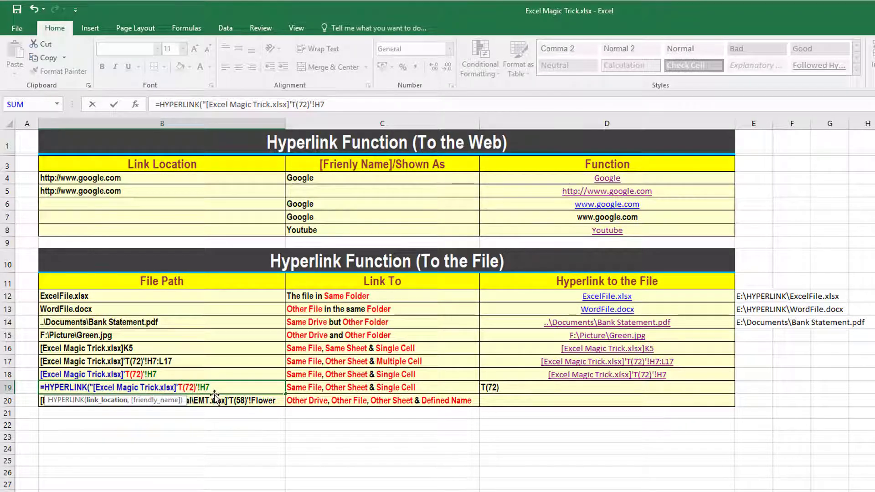
{"action": "type", "text": "\""}
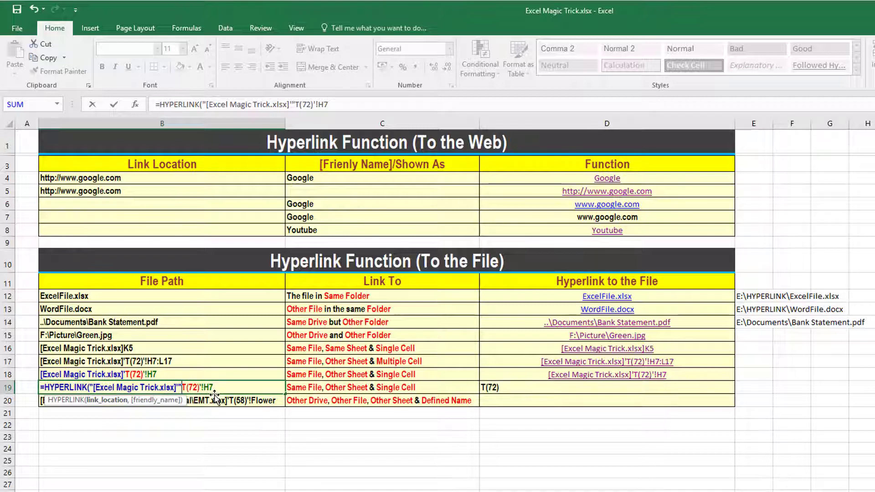
{"action": "type", "text": "&"}
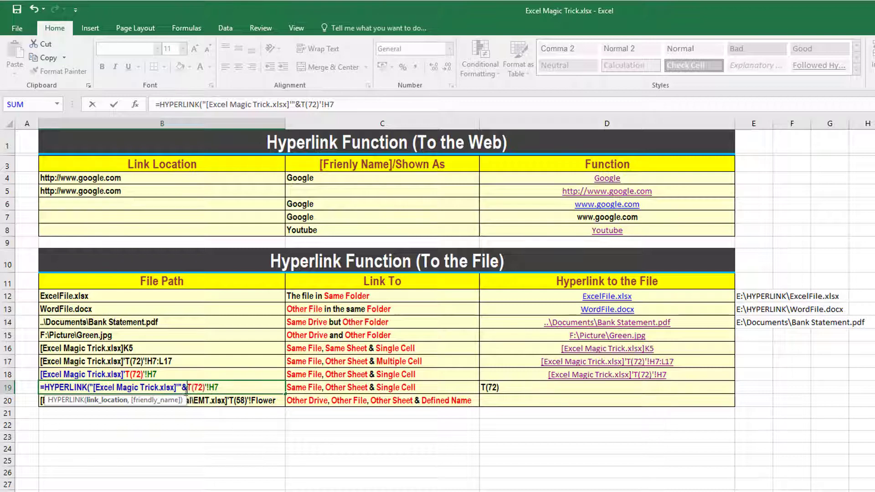
{"action": "left_click_drag", "start_coordinate": [188, 387], "coordinate": [206, 387]}
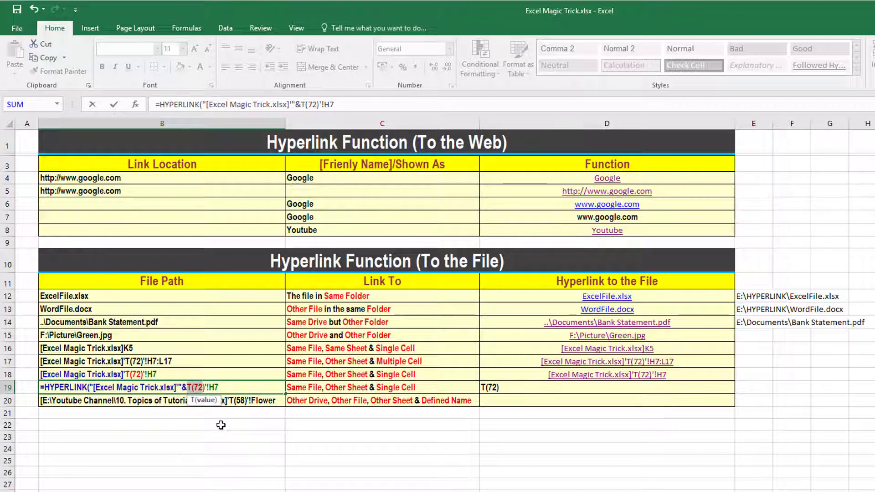
{"action": "key", "text": "shift+Right"}
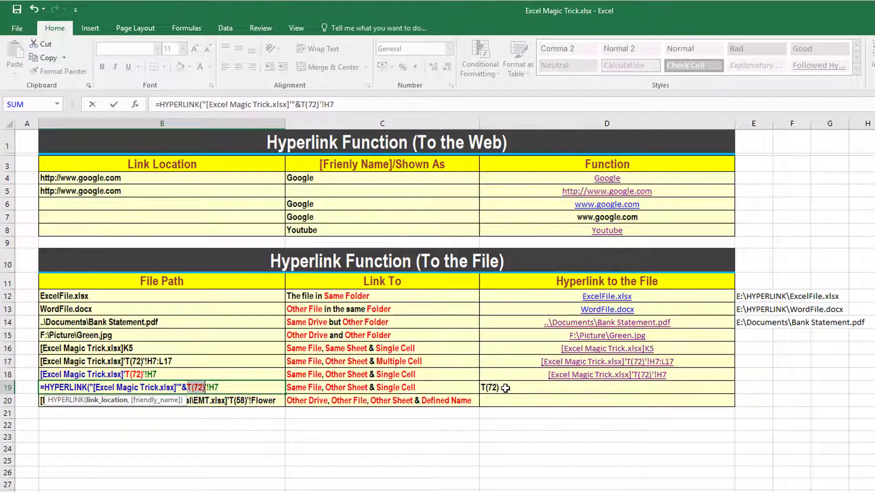
{"action": "left_click", "coordinate": [507, 387]}
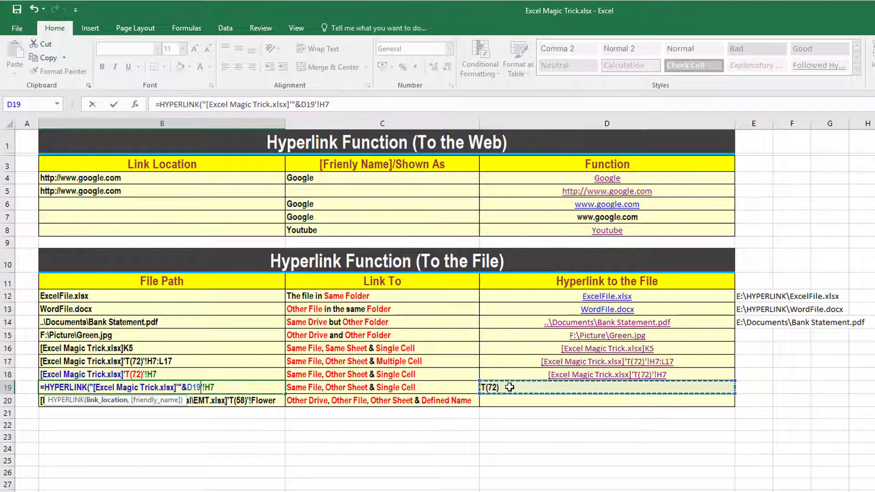
{"action": "type", "text": "&\""}
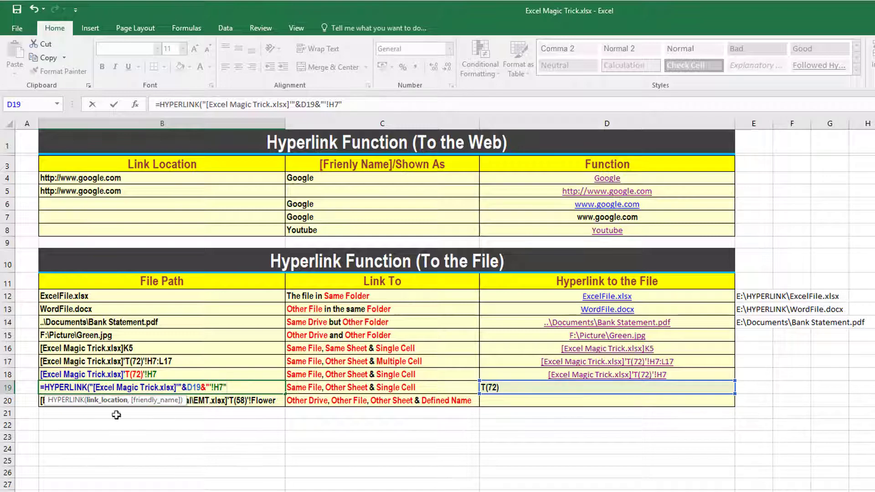
{"action": "left_click_drag", "start_coordinate": [94, 388], "coordinate": [176, 386]}
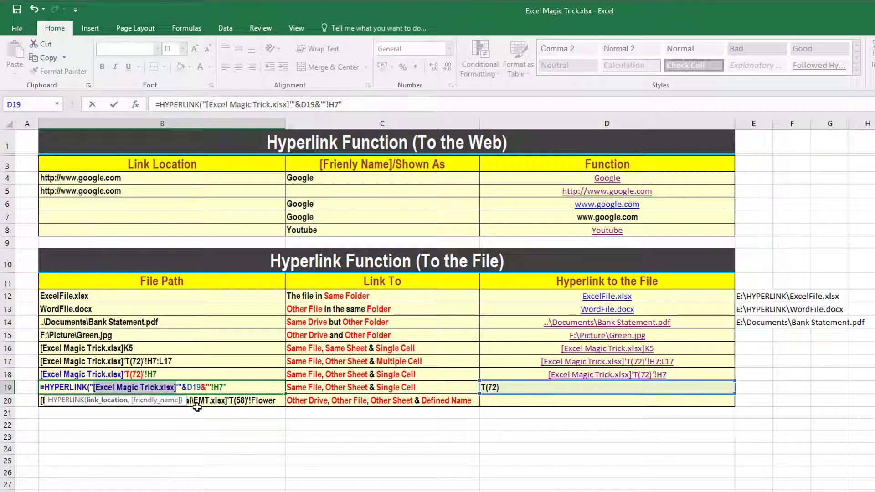
{"action": "type", "text": "#"}
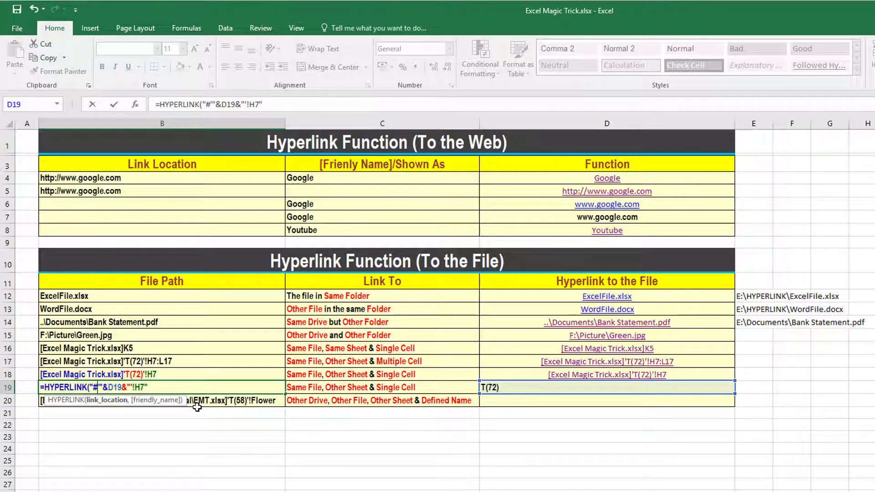
{"action": "key", "text": "Return"}
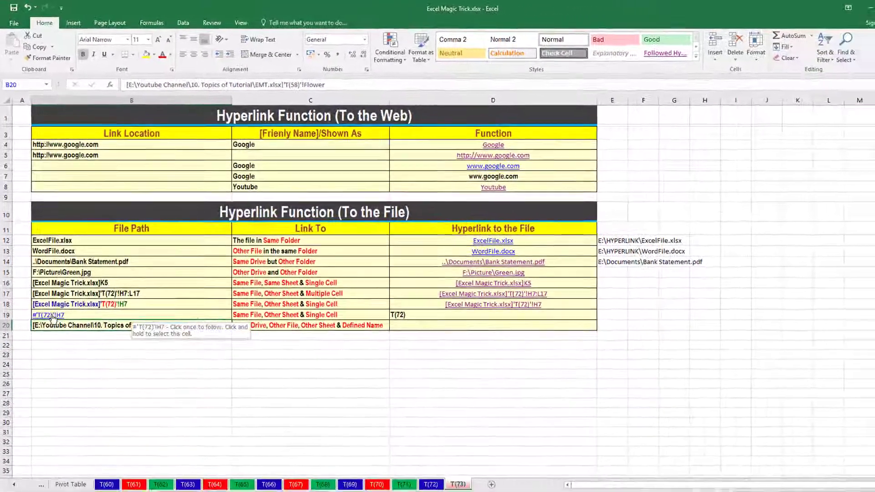
{"action": "left_click", "coordinate": [54, 332]}
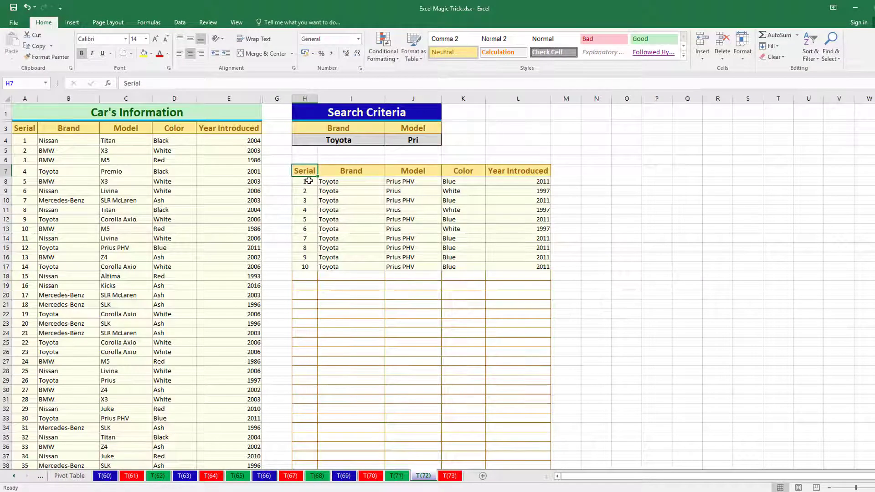
{"action": "left_click", "coordinate": [450, 476]}
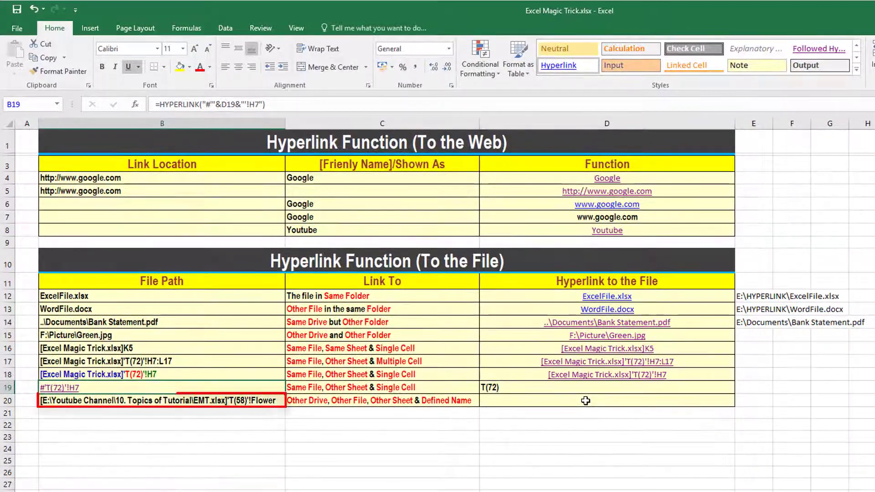
{"action": "left_click", "coordinate": [586, 401]}
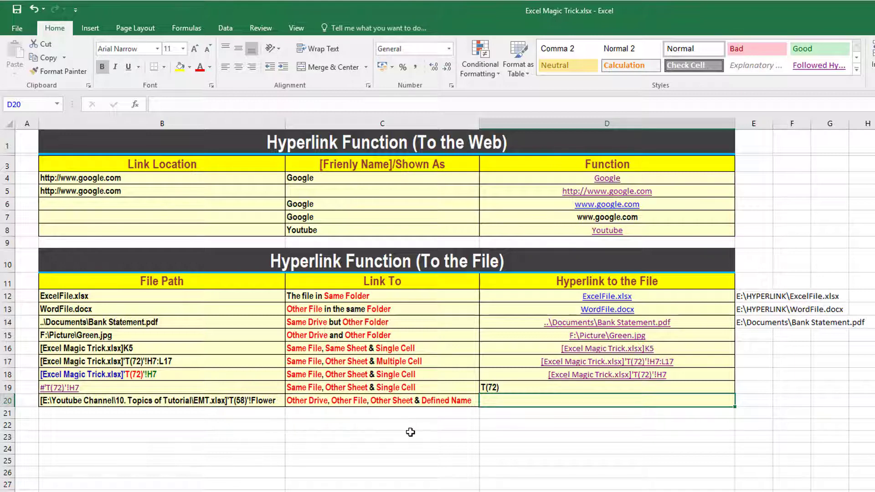
Enter =HYPERLINK(B20) in D20, linking to the Flower range in EMT.xlsx.
{"action": "type", "text": "=HYPERLINK("}
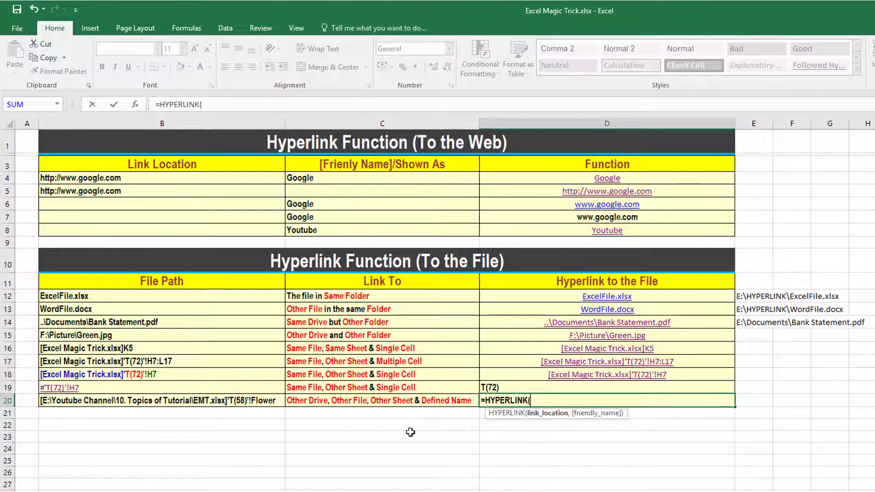
{"action": "left_click", "coordinate": [240, 401]}
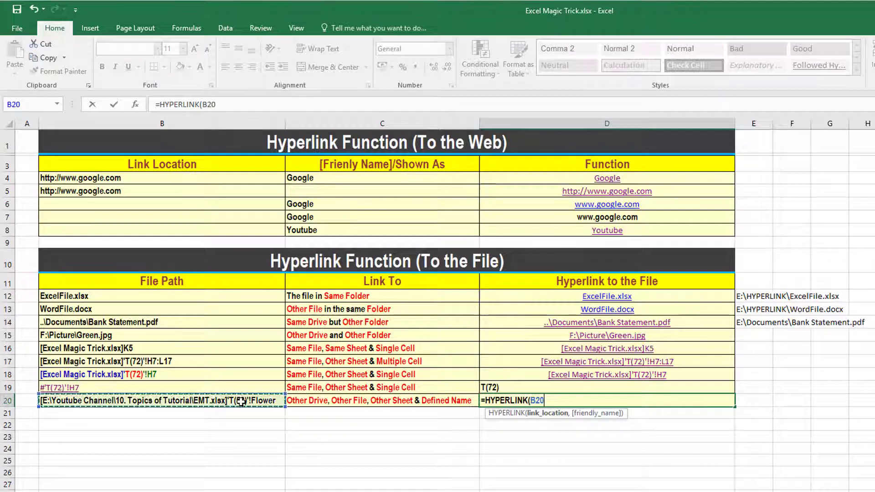
{"action": "type", "text": ")"}
{"action": "key", "text": "Return"}
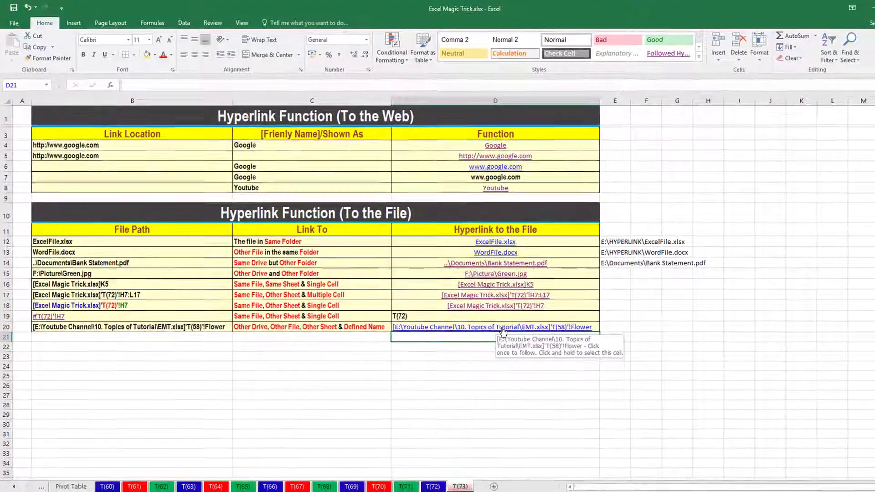
{"action": "left_click", "coordinate": [529, 347]}
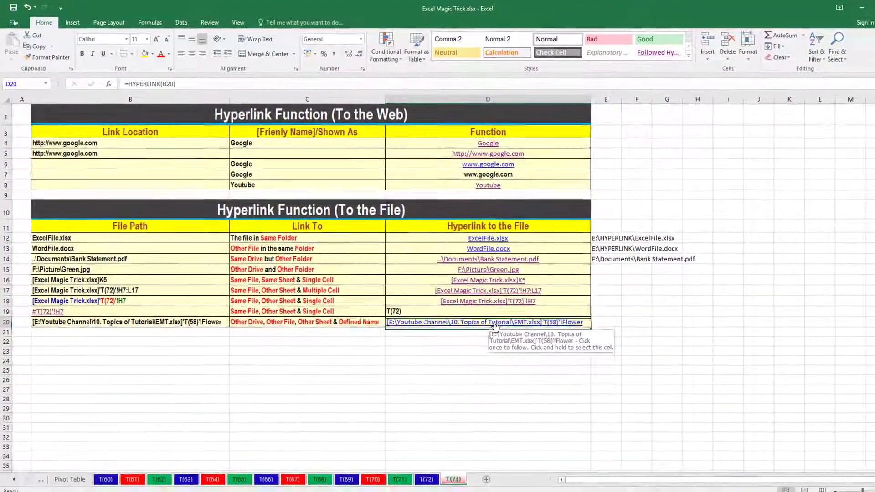
{"action": "left_click", "coordinate": [492, 321]}
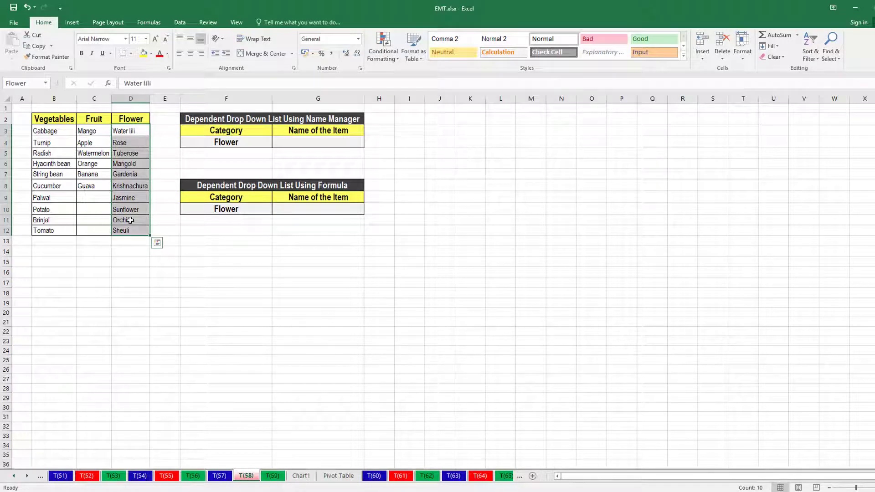
{"action": "left_click", "coordinate": [220, 491]}
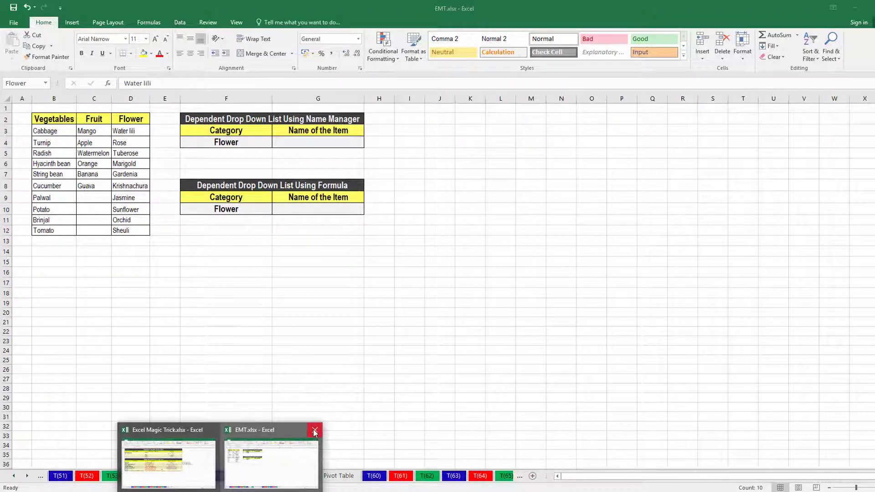
{"action": "left_click", "coordinate": [315, 431]}
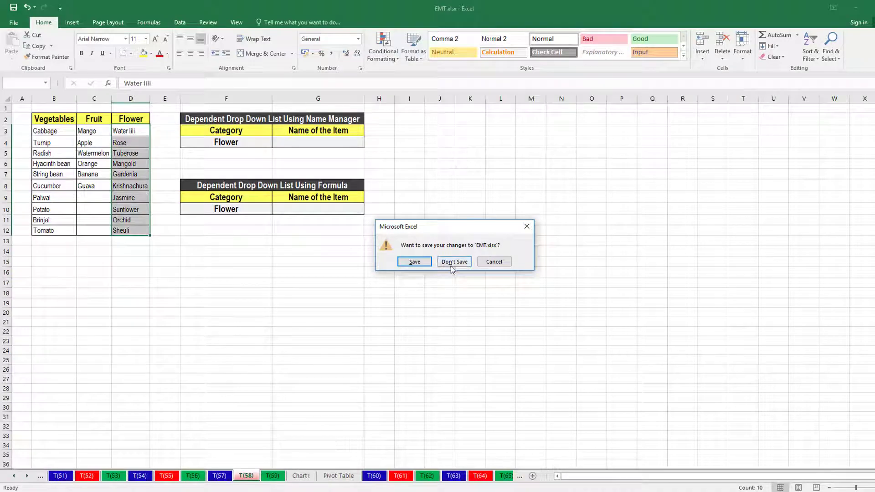
{"action": "left_click", "coordinate": [454, 263]}
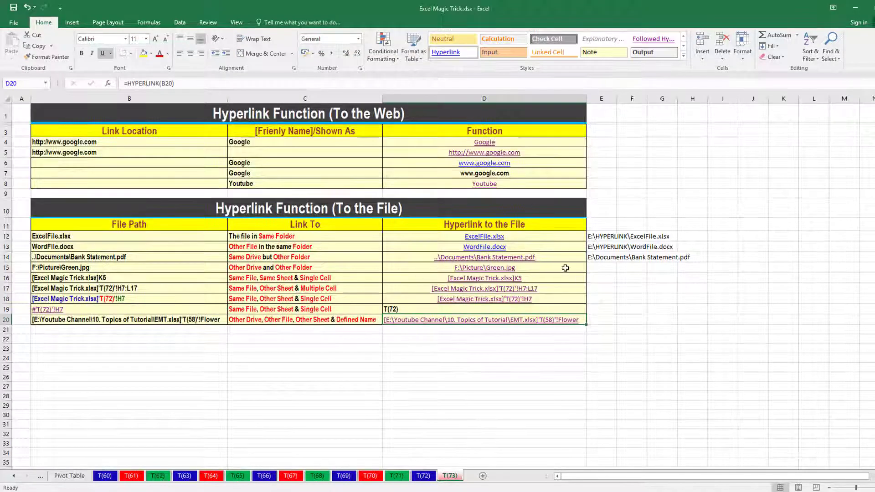
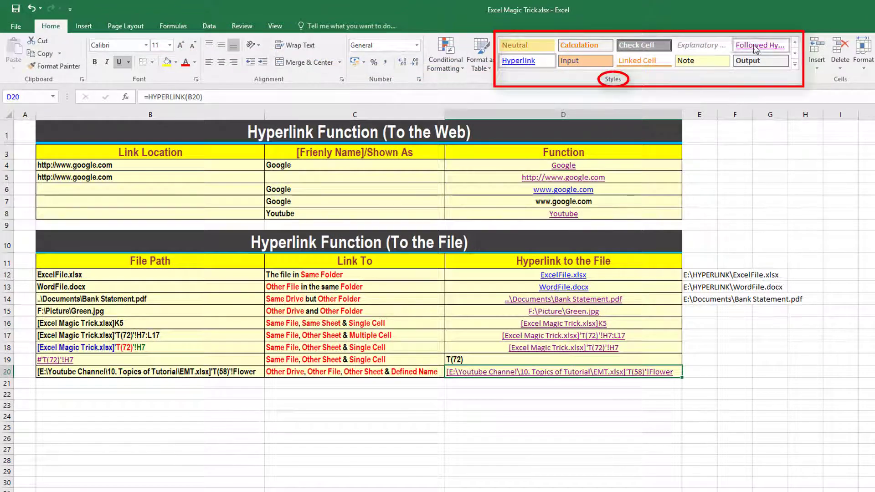
Open the Modify Style dialog for the Hyperlink cell style from the Cell Styles gallery.
{"action": "left_click", "coordinate": [795, 68]}
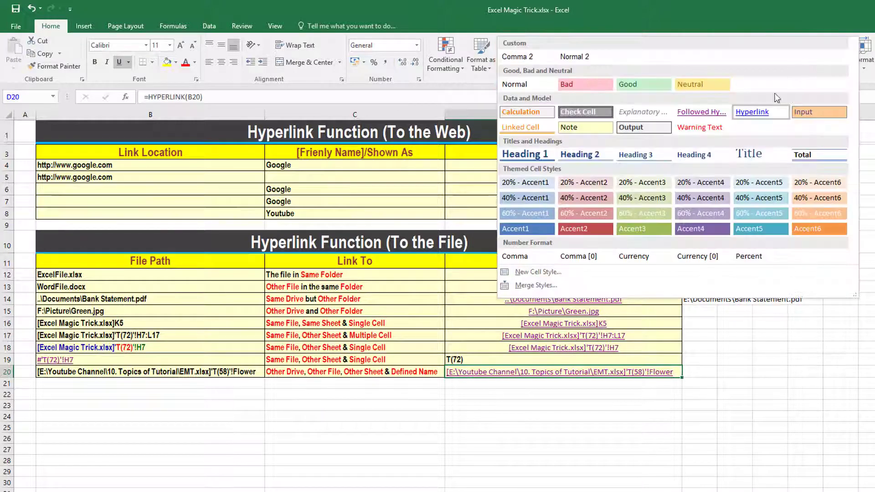
{"action": "right_click", "coordinate": [756, 112]}
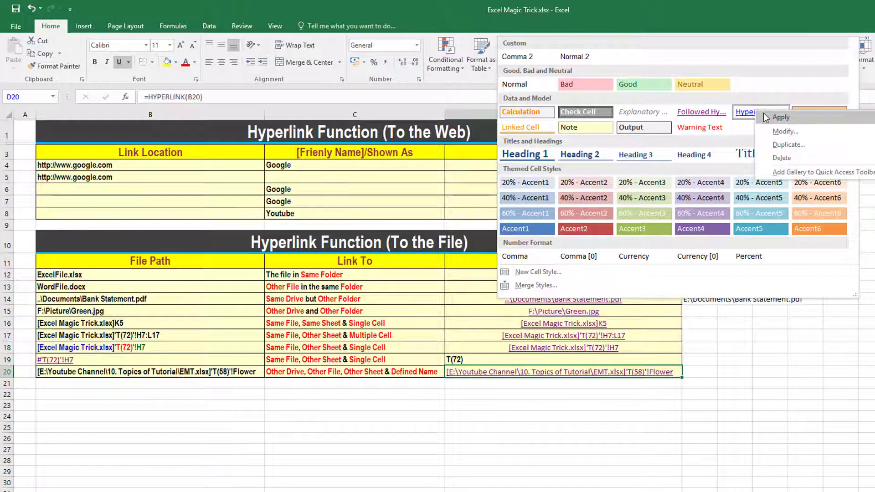
{"action": "left_click", "coordinate": [794, 132]}
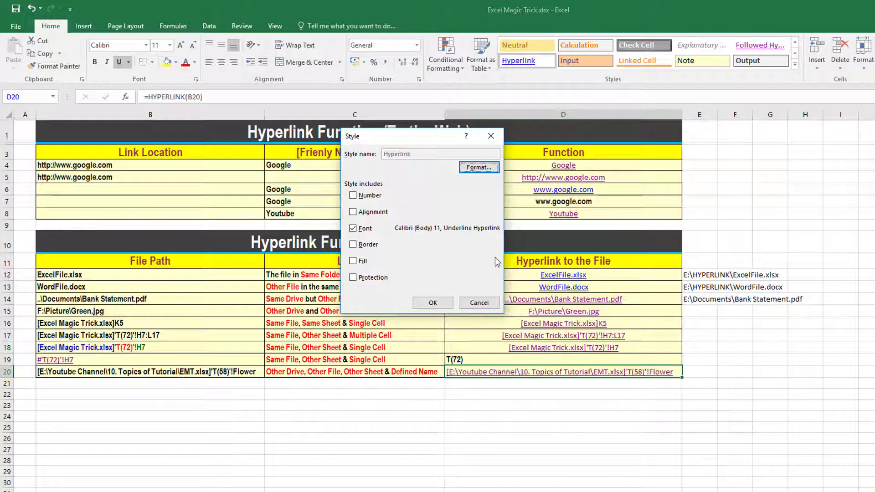
Review the Hyperlink style's Number, Font, Border, Fill and Alignment tabs, then cancel both dialogs unchanged.
{"action": "left_click", "coordinate": [478, 167]}
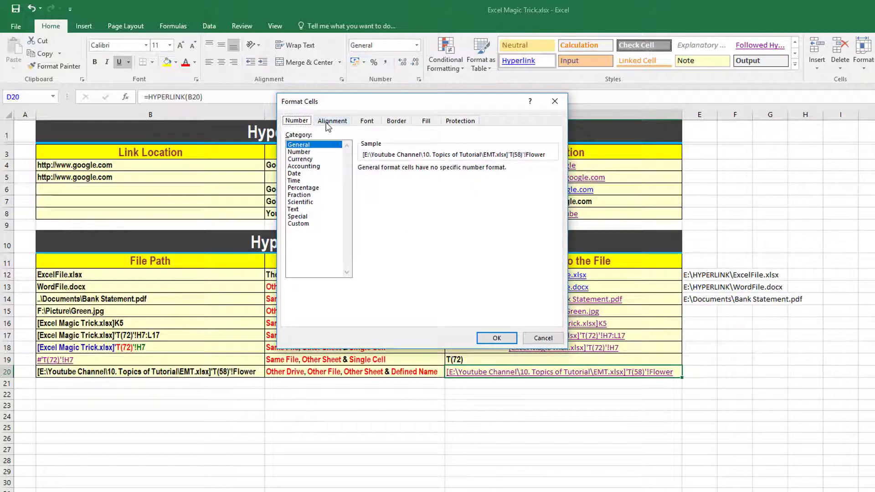
{"action": "left_click", "coordinate": [367, 121]}
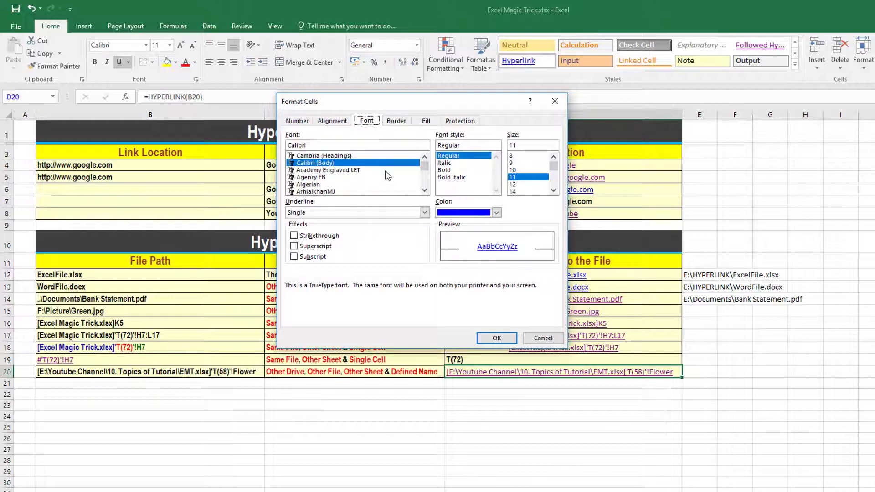
{"action": "left_click", "coordinate": [397, 121]}
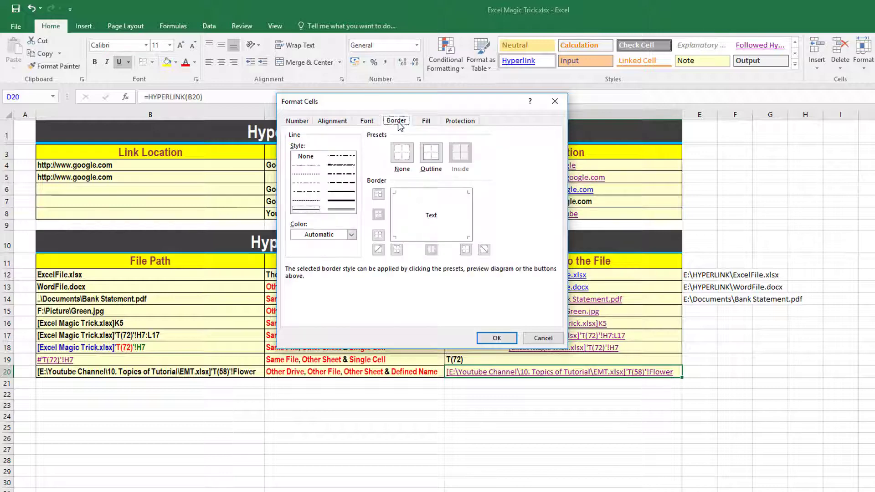
{"action": "left_click", "coordinate": [426, 122]}
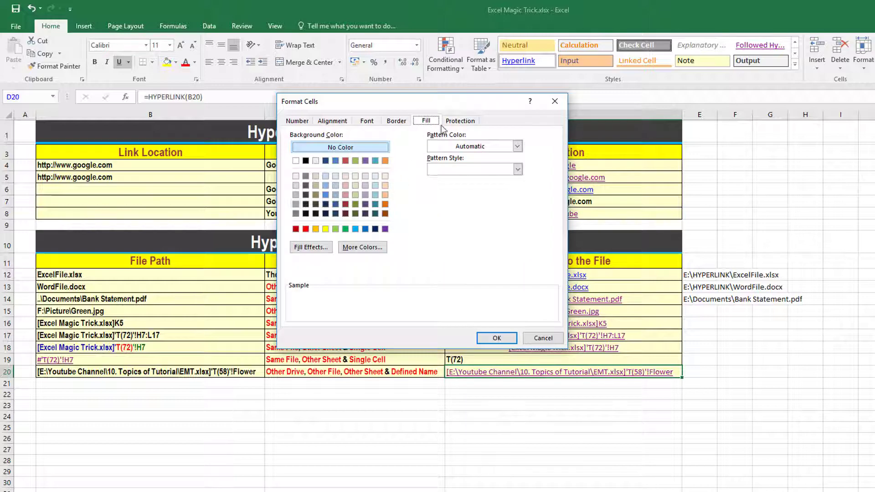
{"action": "left_click", "coordinate": [367, 123]}
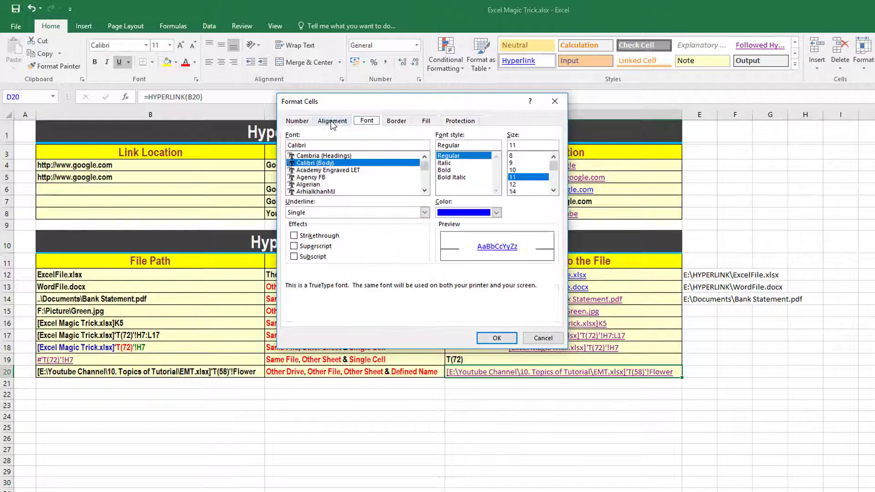
{"action": "left_click", "coordinate": [332, 122]}
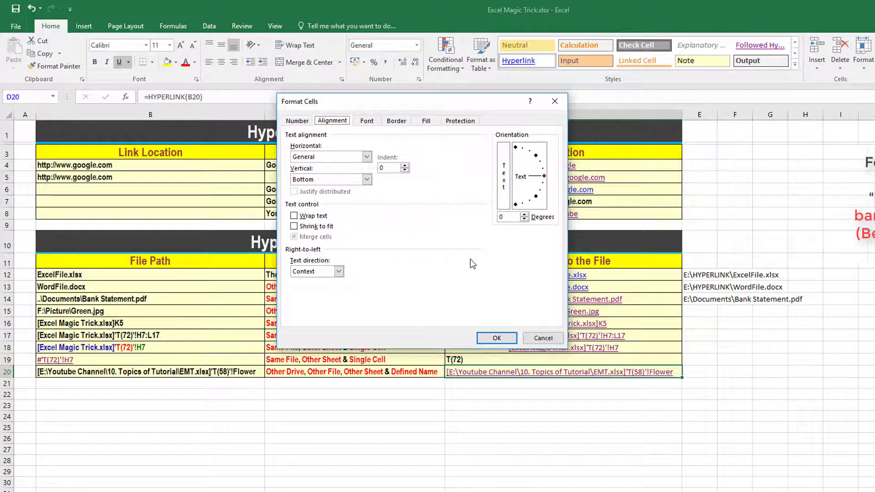
{"action": "left_click", "coordinate": [543, 338]}
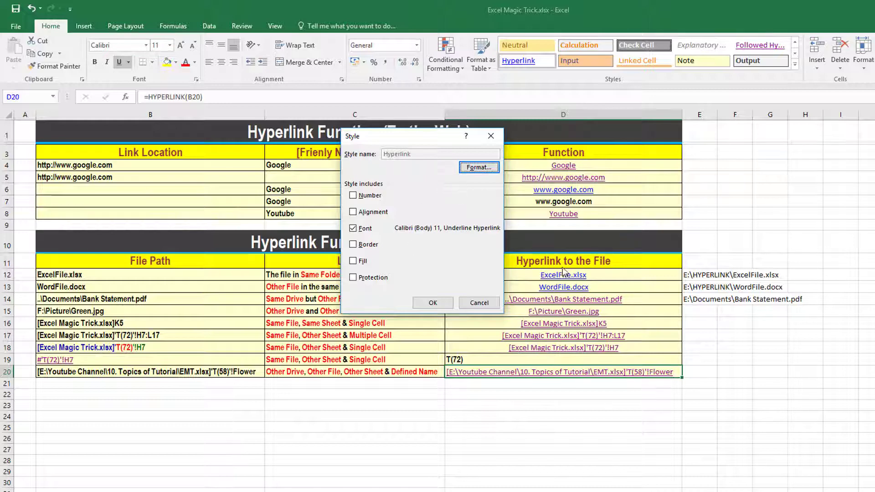
{"action": "left_click", "coordinate": [478, 303]}
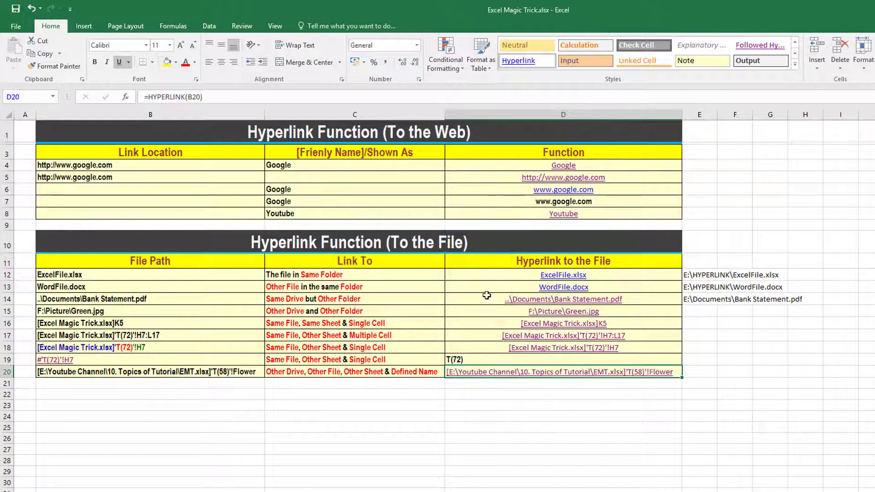
{"action": "left_click", "coordinate": [795, 65]}
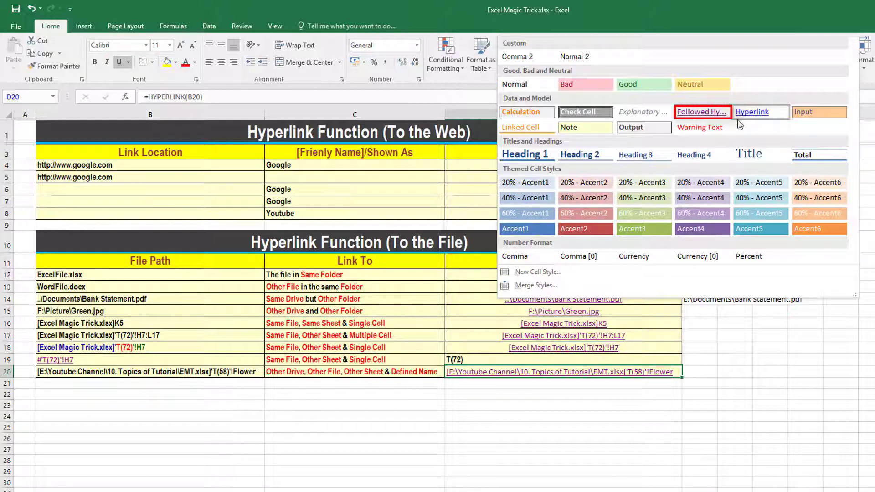
{"action": "right_click", "coordinate": [703, 115]}
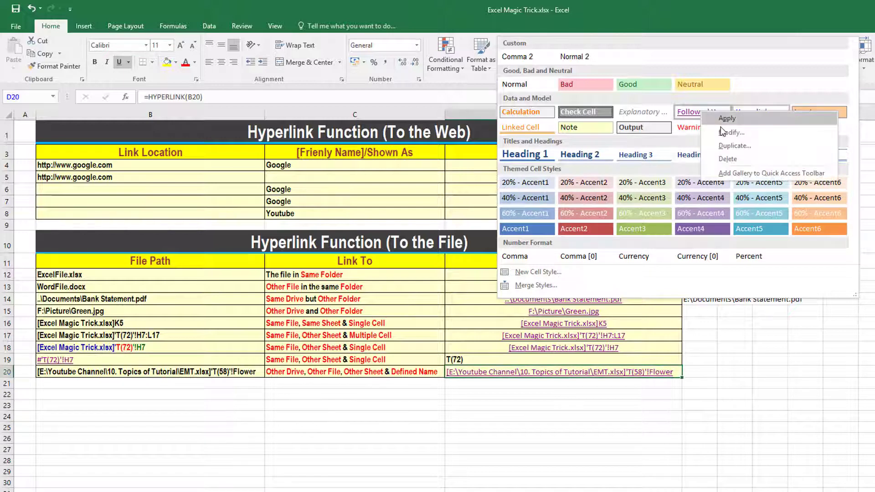
{"action": "left_click", "coordinate": [731, 132]}
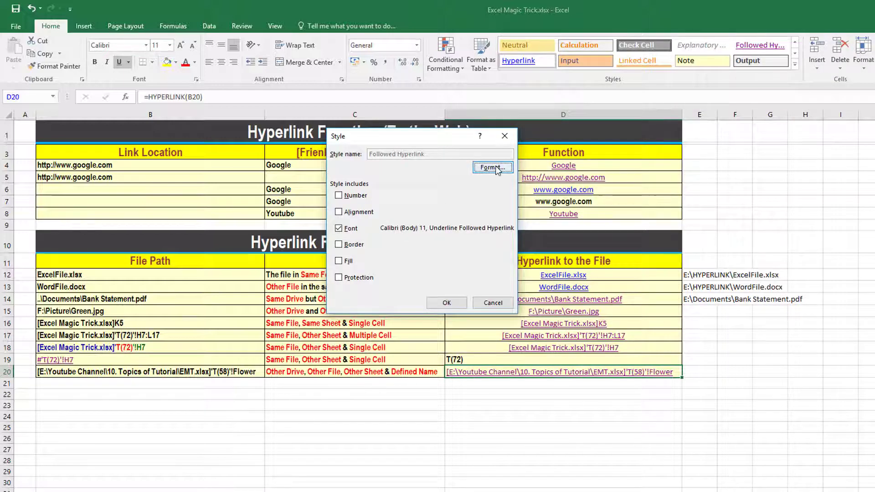
{"action": "left_click", "coordinate": [494, 168]}
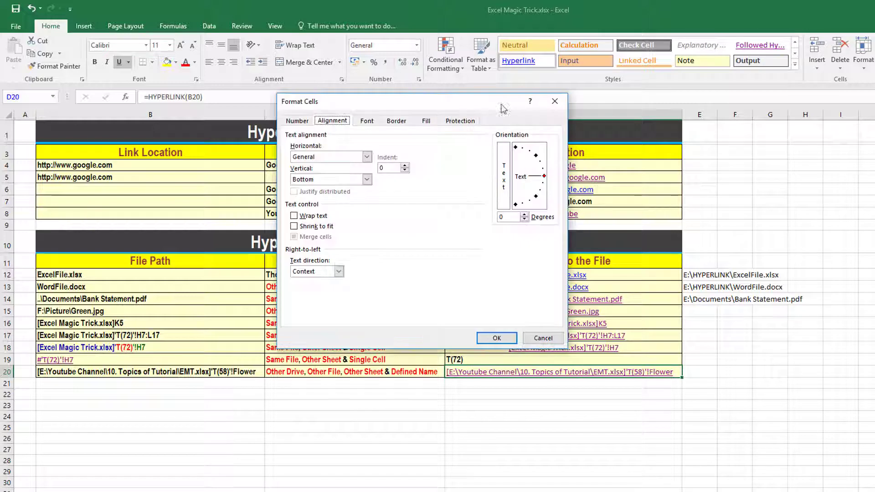
{"action": "left_click", "coordinate": [543, 338]}
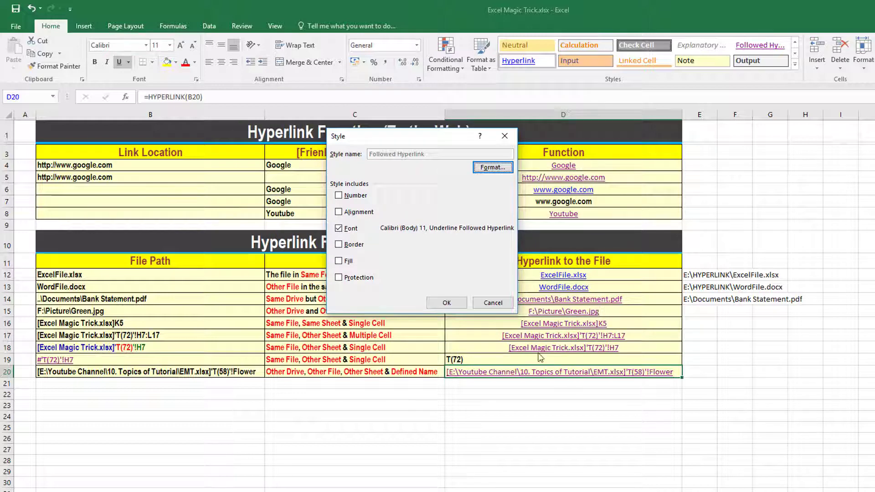
{"action": "left_click", "coordinate": [497, 304]}
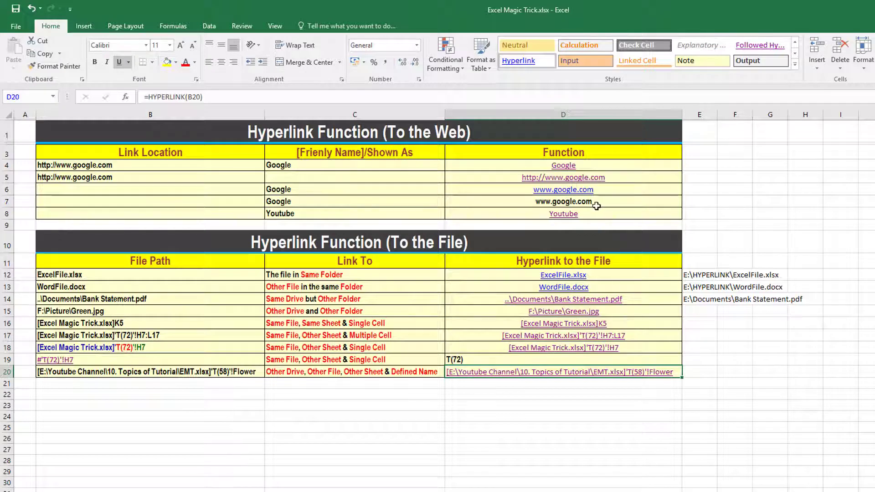
{"action": "left_click", "coordinate": [631, 217]}
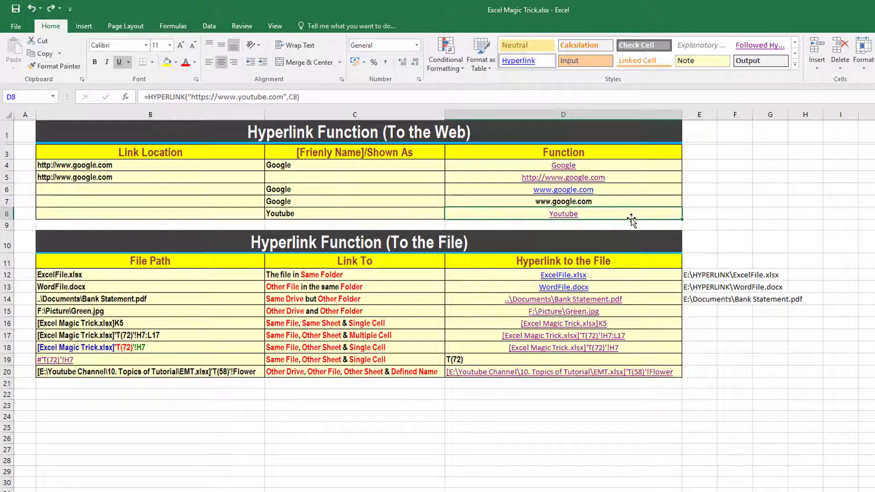
{"action": "left_click", "coordinate": [638, 189]}
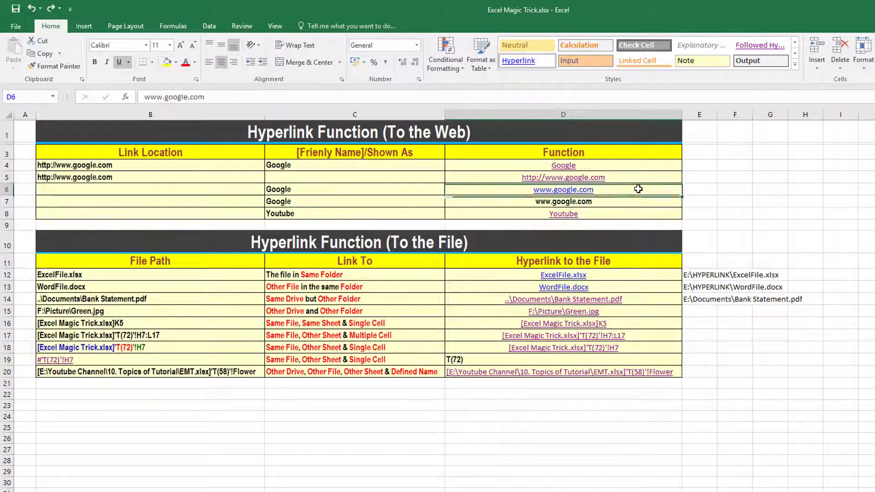
{"action": "left_click", "coordinate": [301, 95]}
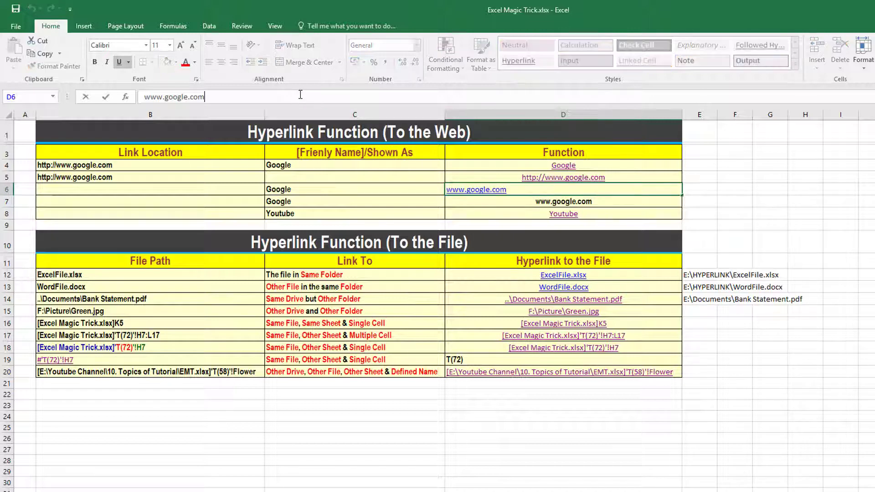
{"action": "key", "text": "BackSpace"}
{"action": "type", "text": "m"}
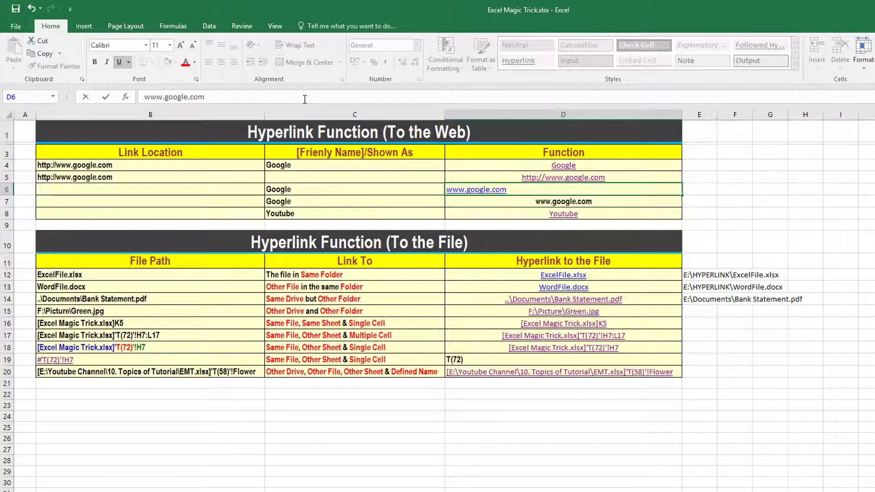
{"action": "key", "text": "Return"}
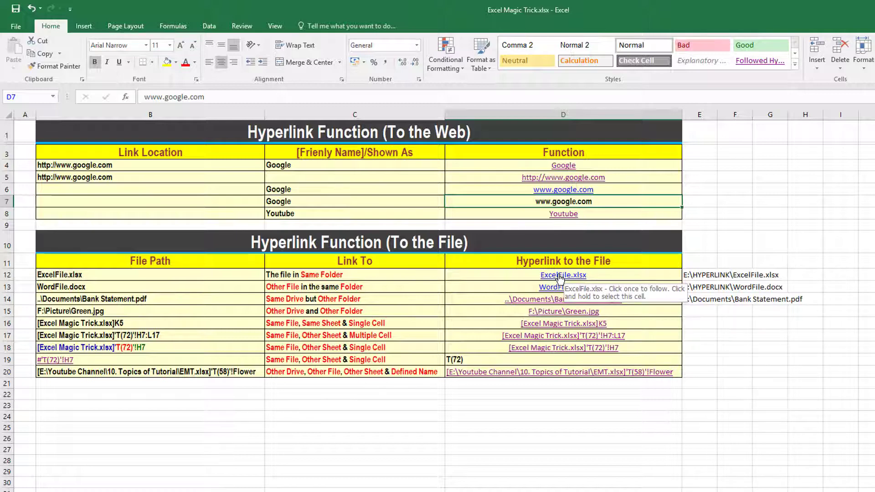
{"action": "left_click", "coordinate": [561, 278]}
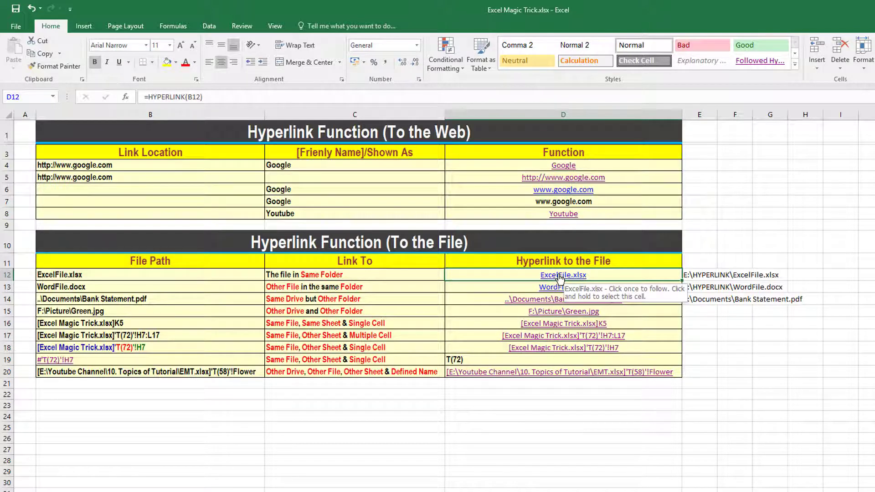
{"action": "left_click", "coordinate": [561, 277]}
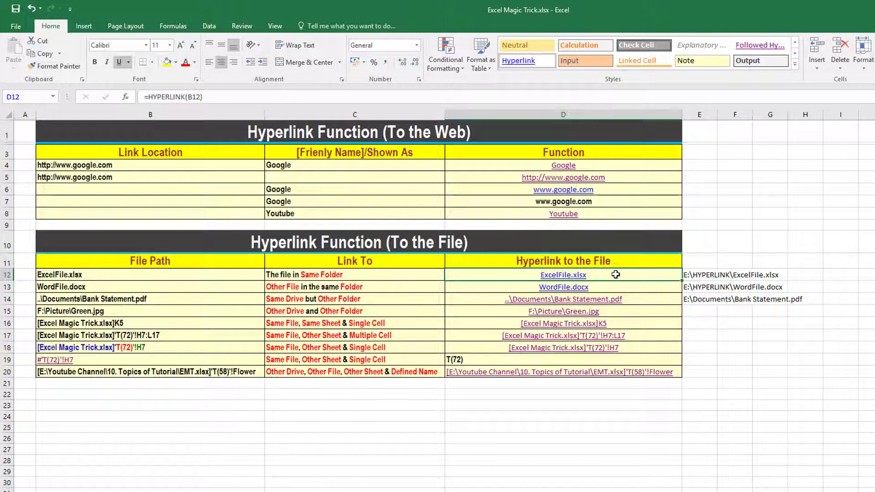
{"action": "left_click", "coordinate": [562, 290]}
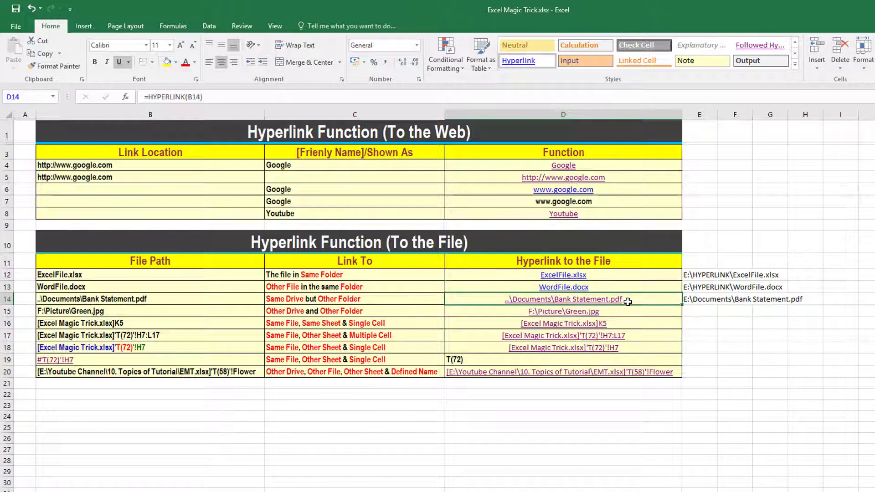
{"action": "key", "text": "Up"}
{"action": "key", "text": "Down"}
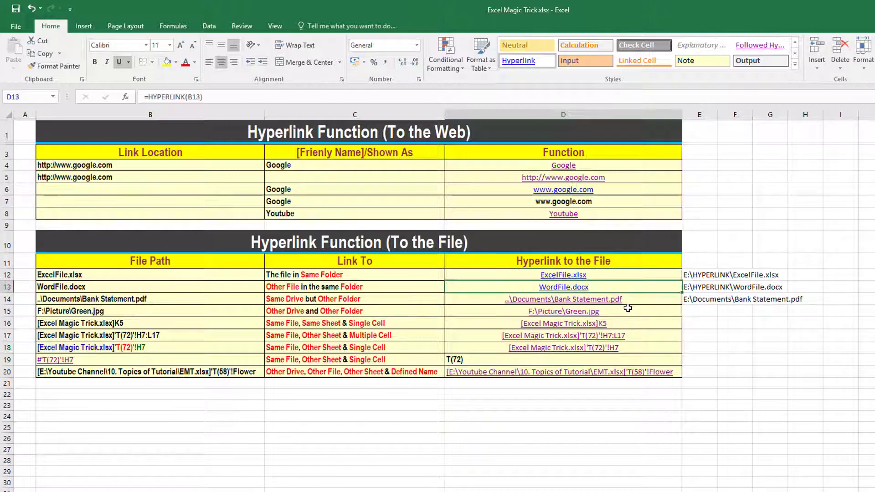
{"action": "key", "text": "Down"}
{"action": "key", "text": "Down"}
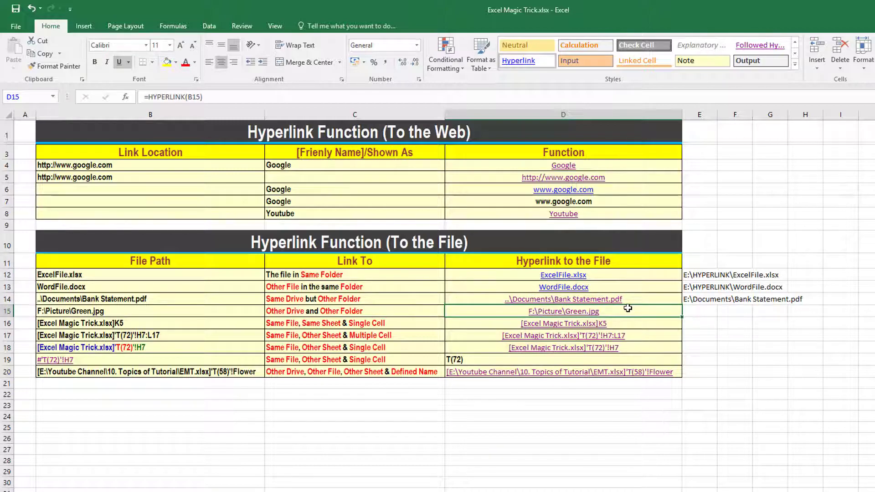
{"action": "key", "text": "Up"}
{"action": "key", "text": "Up"}
{"action": "key", "text": "Up"}
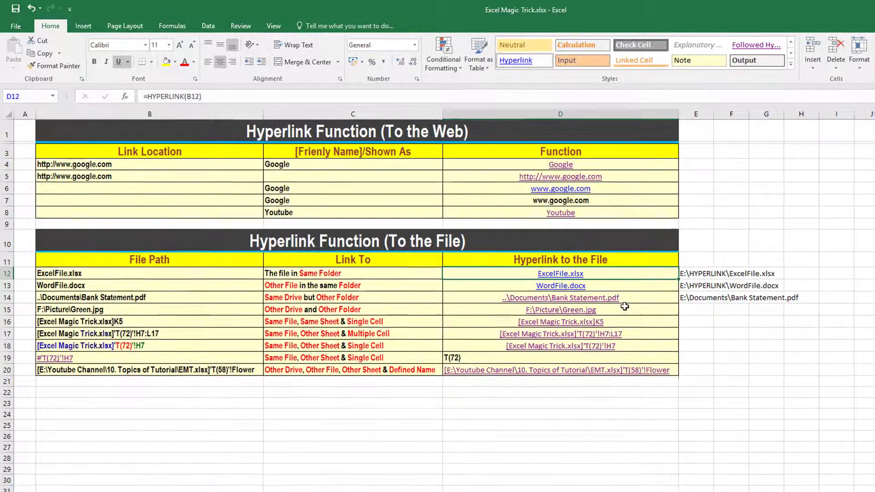
{"action": "key", "text": "Up"}
{"action": "key", "text": "Up"}
{"action": "key", "text": "Up"}
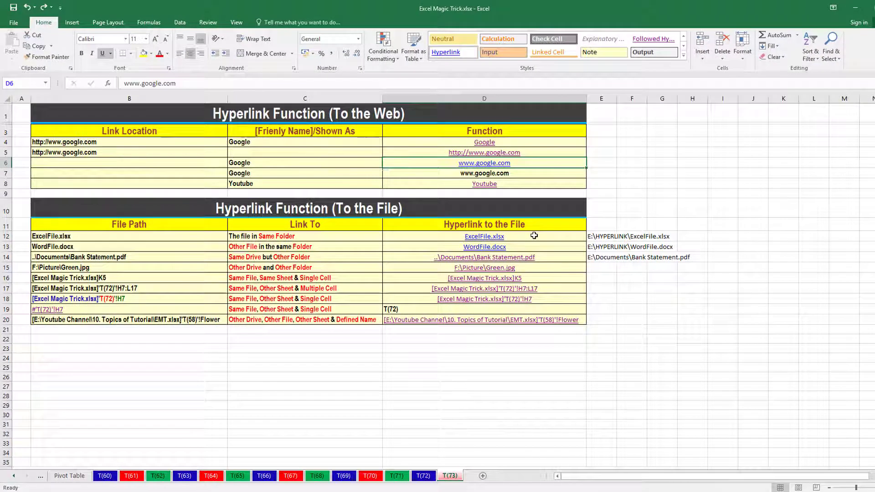
Check the right-click menu for the ExcelFile.xlsx link in D12, then dismiss it unchanged.
{"action": "left_click", "coordinate": [534, 236]}
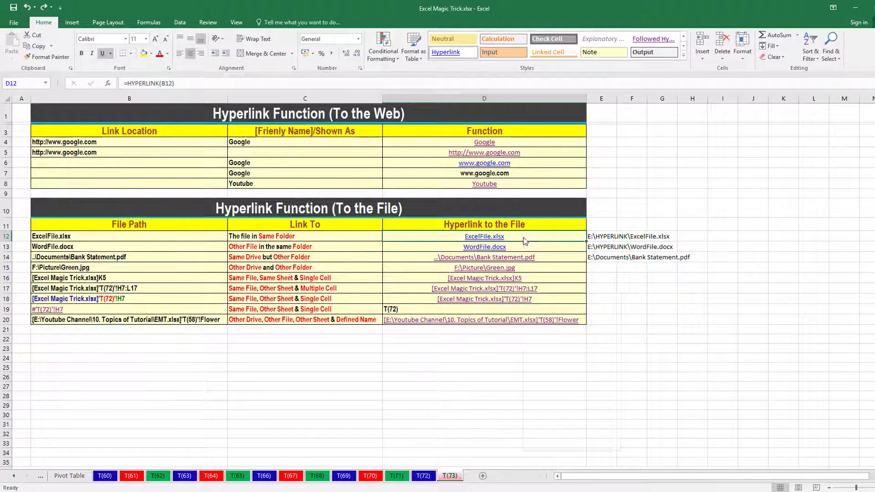
{"action": "right_click", "coordinate": [525, 241]}
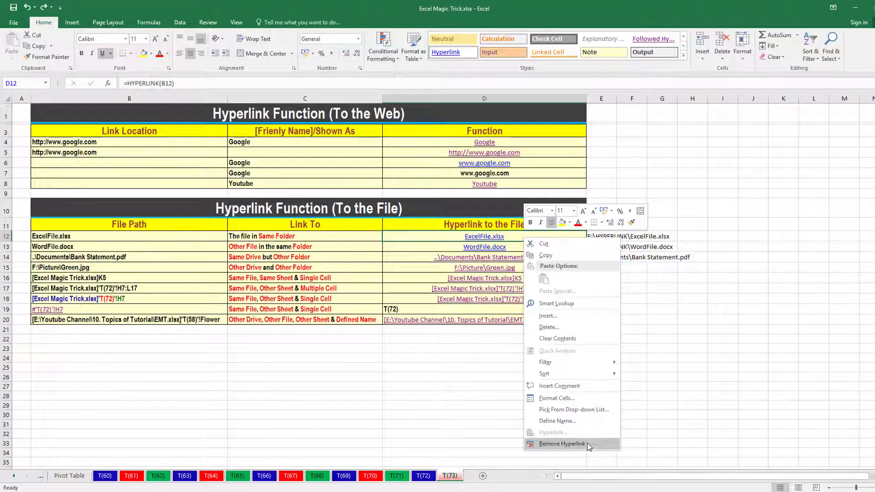
{"action": "left_click", "coordinate": [491, 358]}
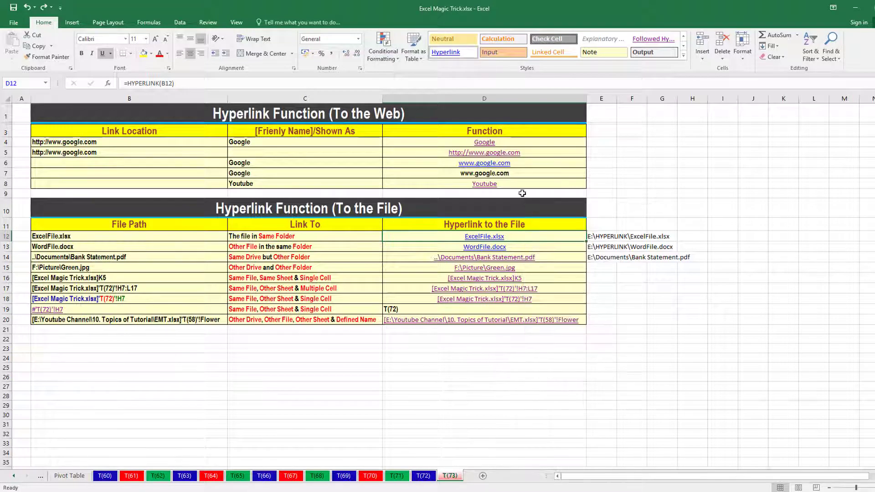
Remove the hyperlink from D6, leave D12's link intact, and reselect D6 to confirm plain text.
{"action": "right_click", "coordinate": [515, 163]}
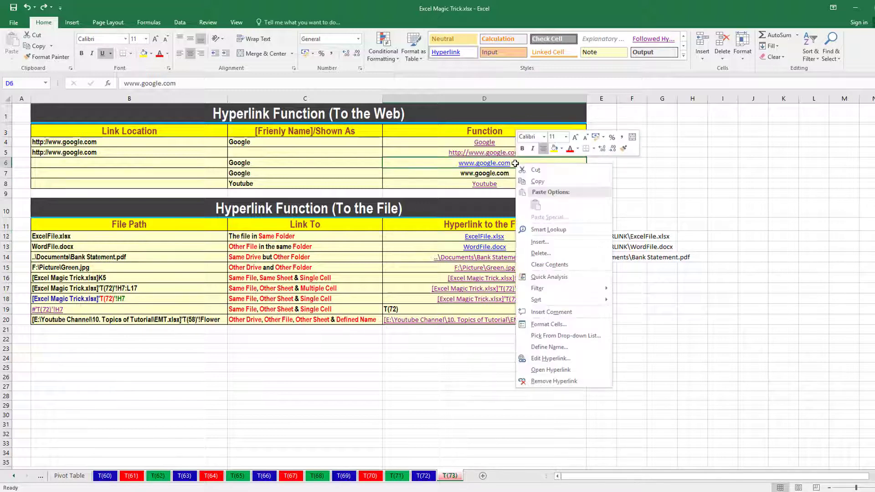
{"action": "left_click", "coordinate": [554, 381]}
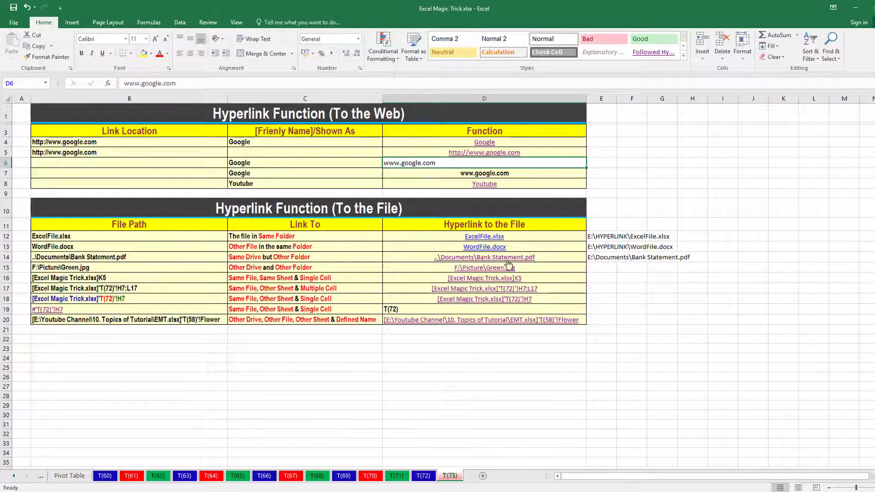
{"action": "right_click", "coordinate": [514, 236]}
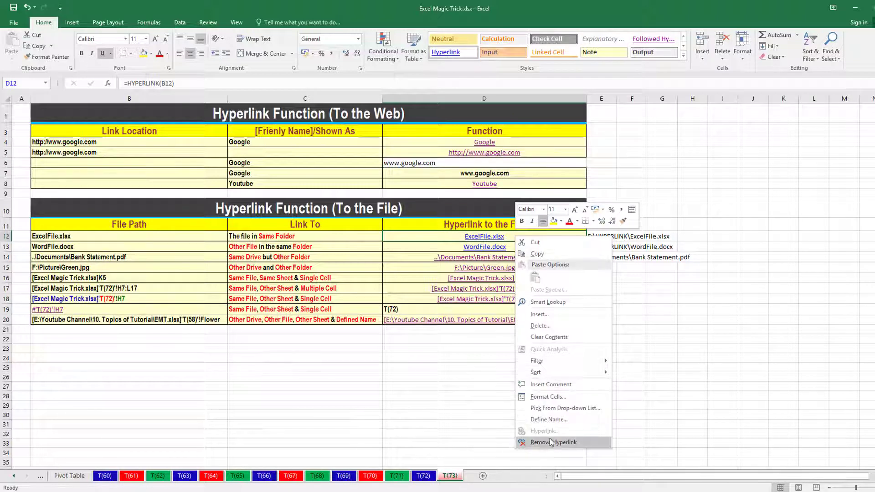
{"action": "left_click", "coordinate": [557, 445]}
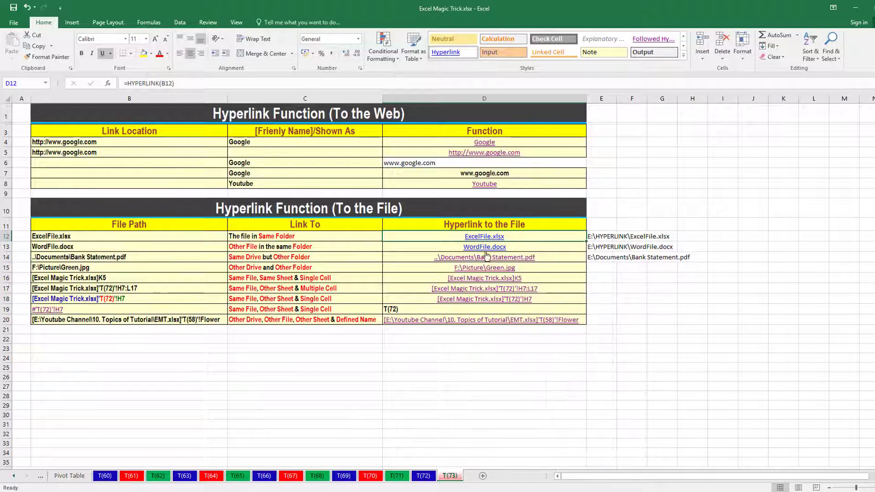
{"action": "left_click", "coordinate": [448, 163]}
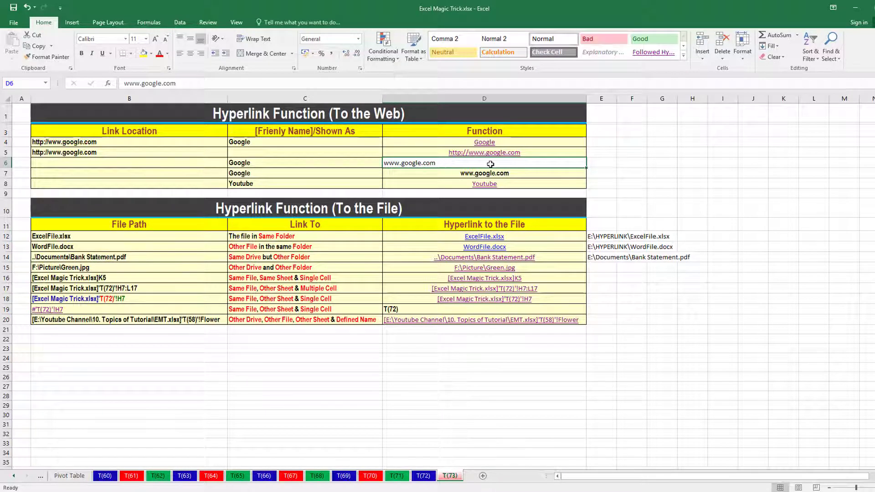